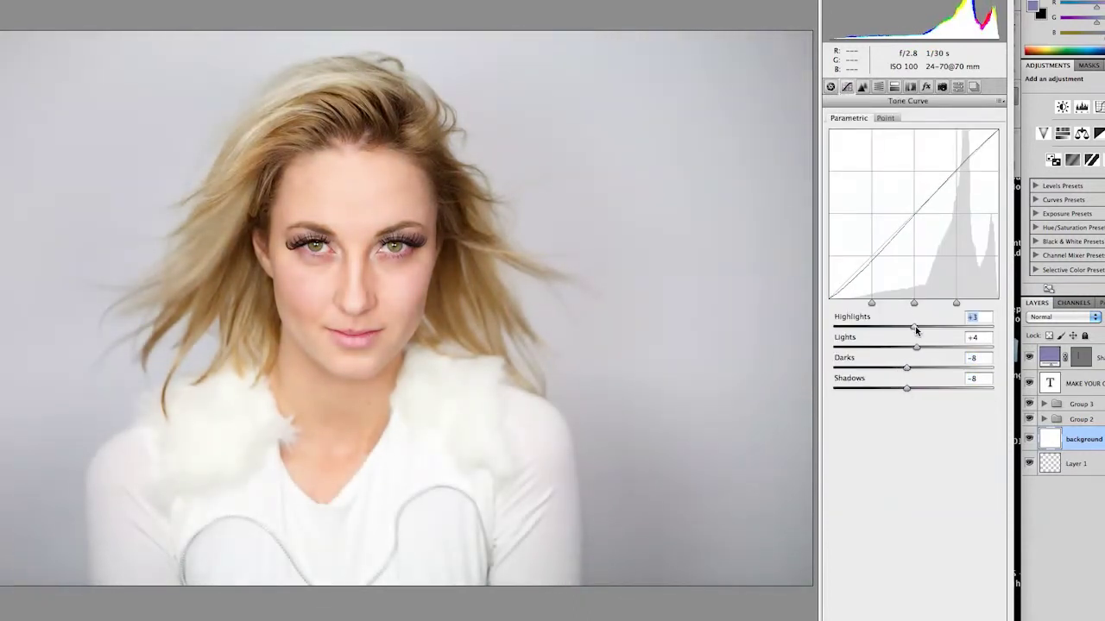
Show the Camera Raw Detail panel with its sharpening and noise reduction settings.
{"action": "left_click", "coordinate": [862, 86]}
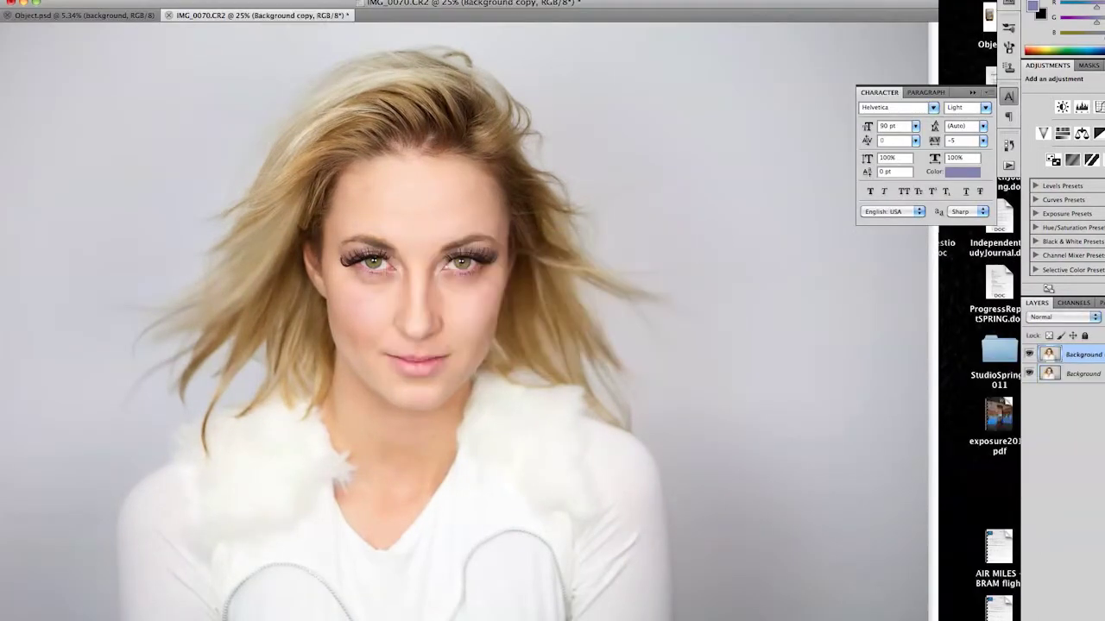
{"action": "scroll", "coordinate": [420, 288], "scroll_direction": "up", "scroll_amount": 5}
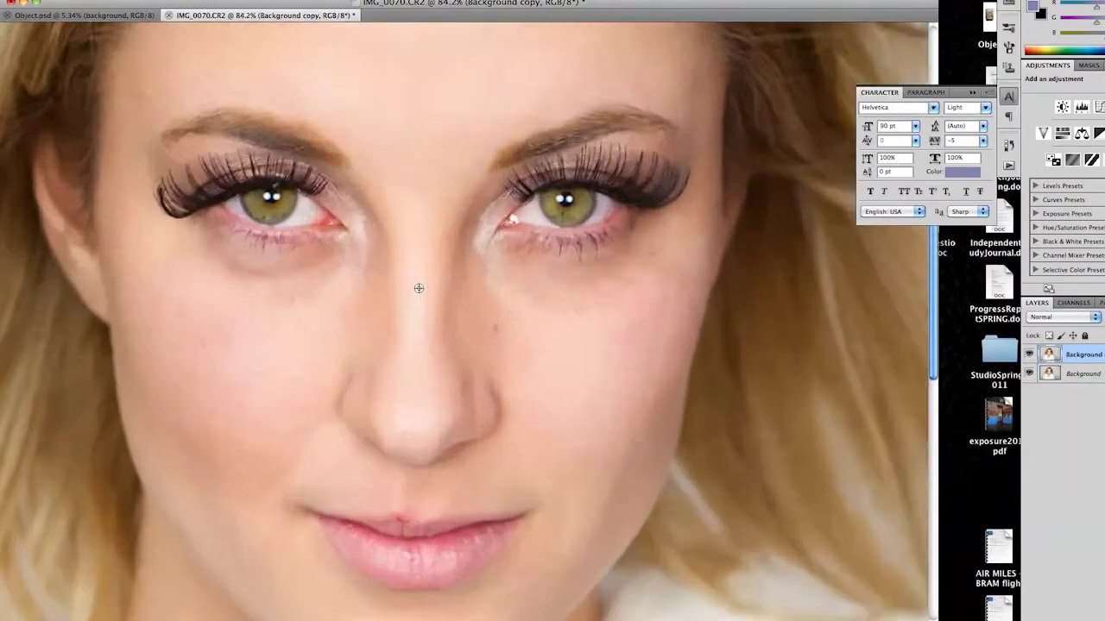
{"action": "scroll", "coordinate": [559, 325], "scroll_direction": "down", "scroll_amount": 1}
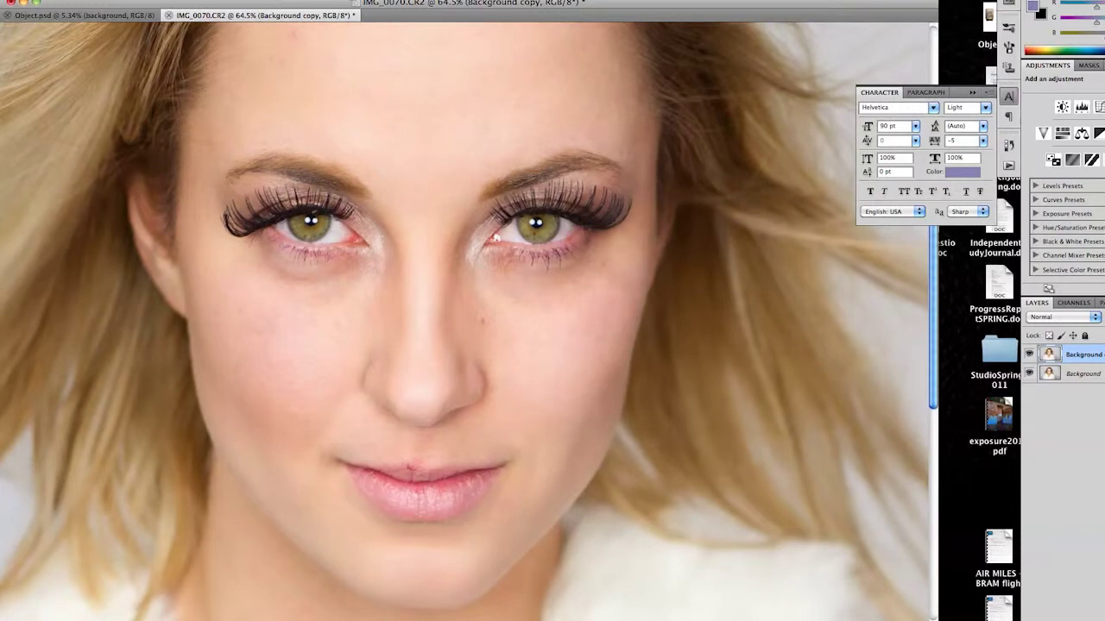
{"action": "scroll", "coordinate": [414, 136], "scroll_direction": "down", "scroll_amount": 2}
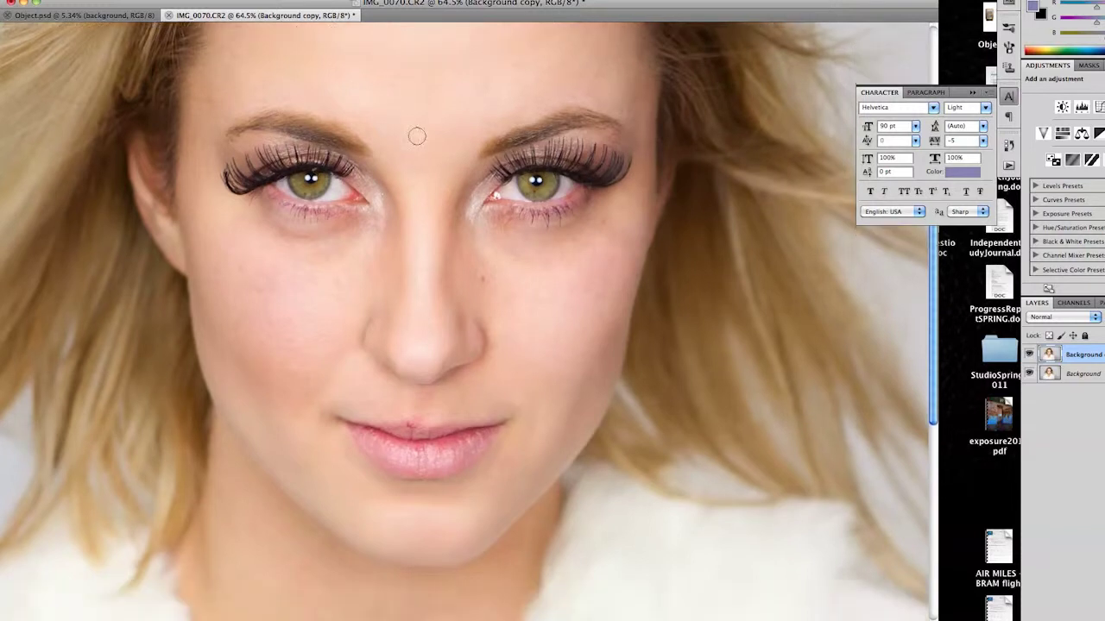
{"action": "scroll", "coordinate": [428, 327], "scroll_direction": "down", "scroll_amount": 4}
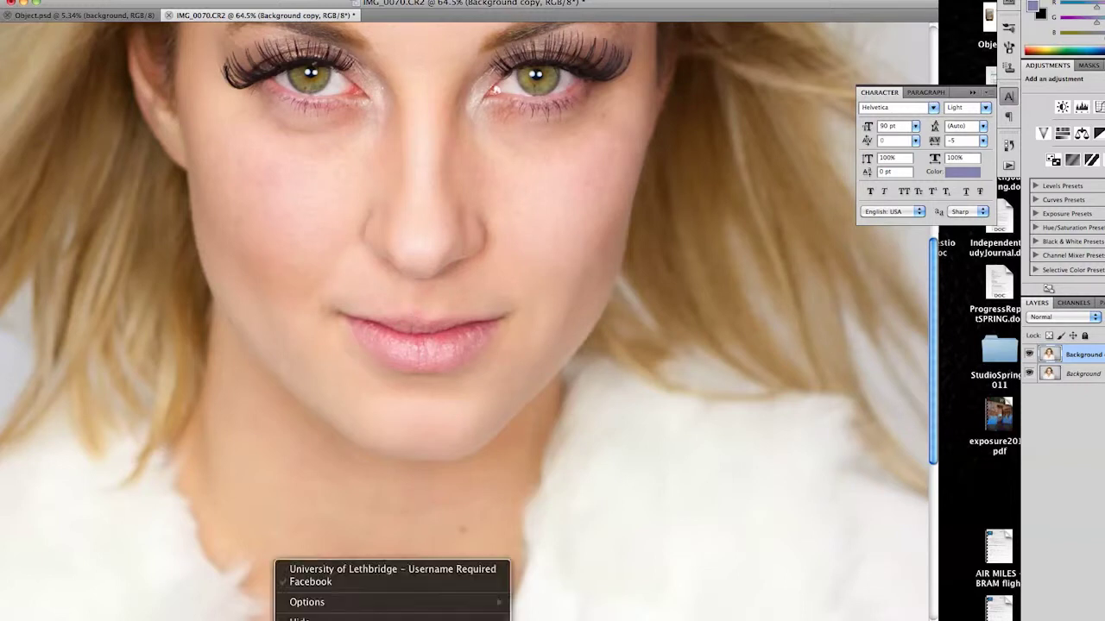
{"action": "scroll", "coordinate": [327, 213], "scroll_direction": "up", "scroll_amount": 5}
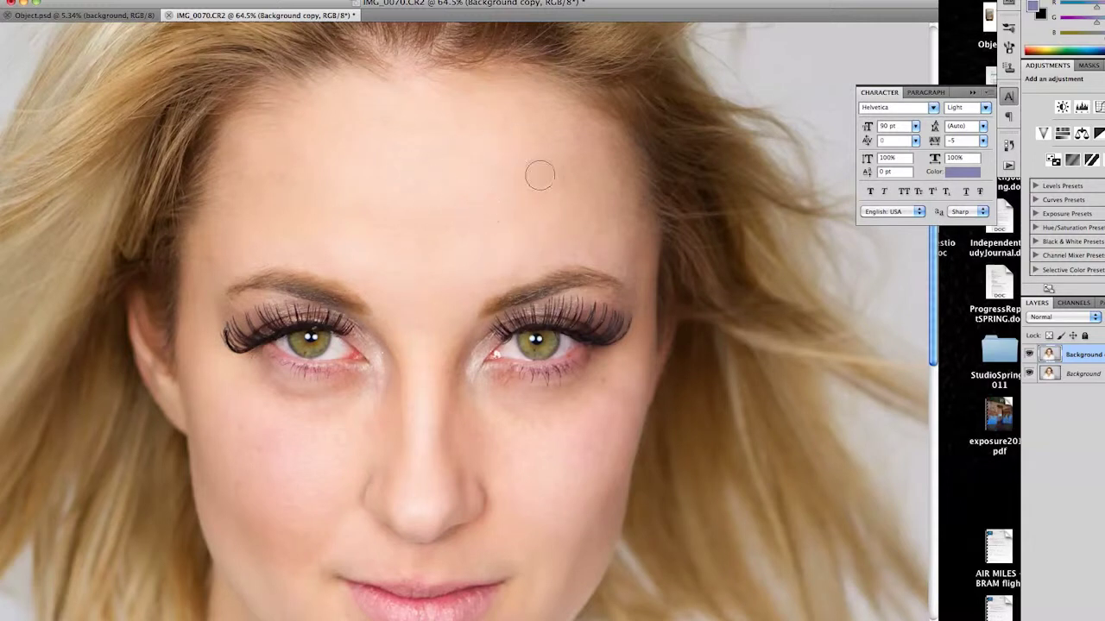
{"action": "scroll", "coordinate": [427, 208], "scroll_direction": "down", "scroll_amount": 1}
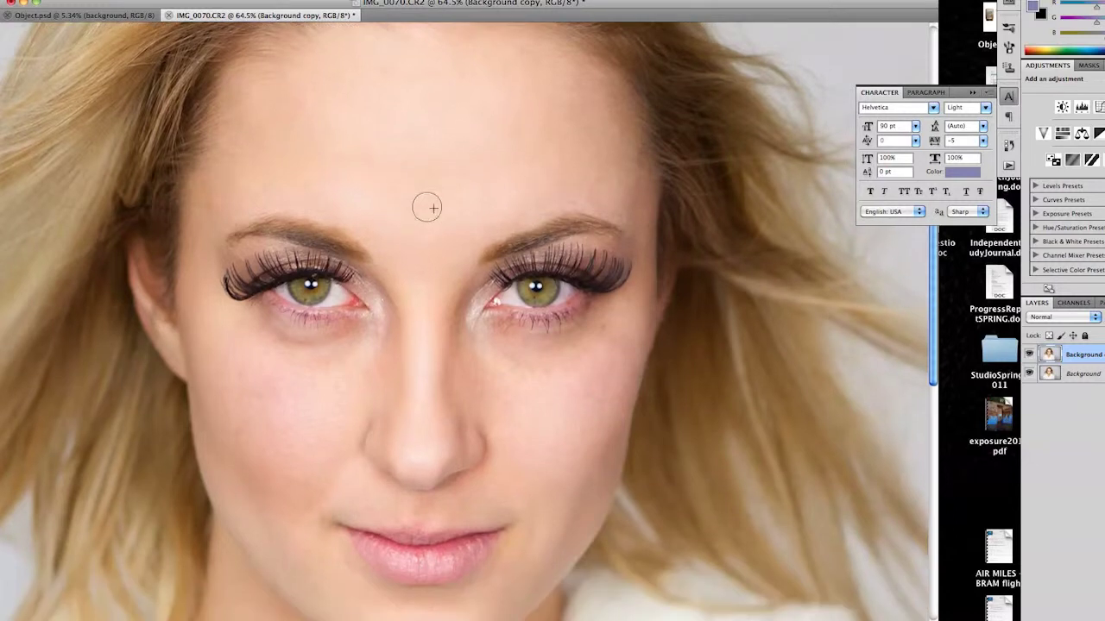
{"action": "scroll", "coordinate": [532, 204], "scroll_direction": "down", "scroll_amount": 1}
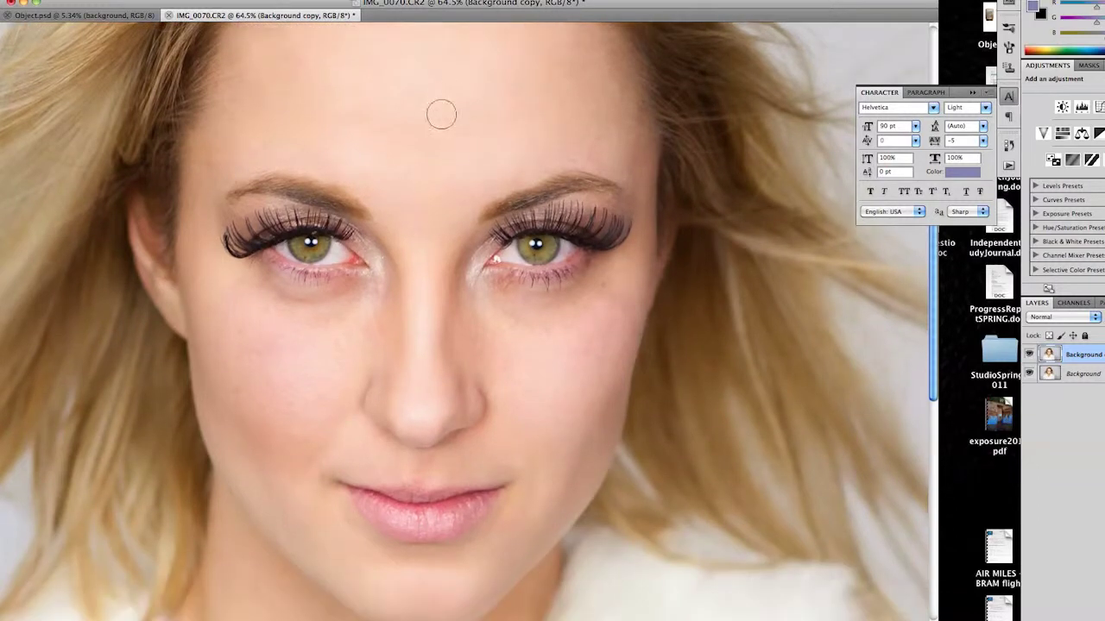
{"action": "scroll", "coordinate": [355, 111], "scroll_direction": "down", "scroll_amount": 3}
{"action": "scroll", "coordinate": [463, 104], "scroll_direction": "down", "scroll_amount": 1}
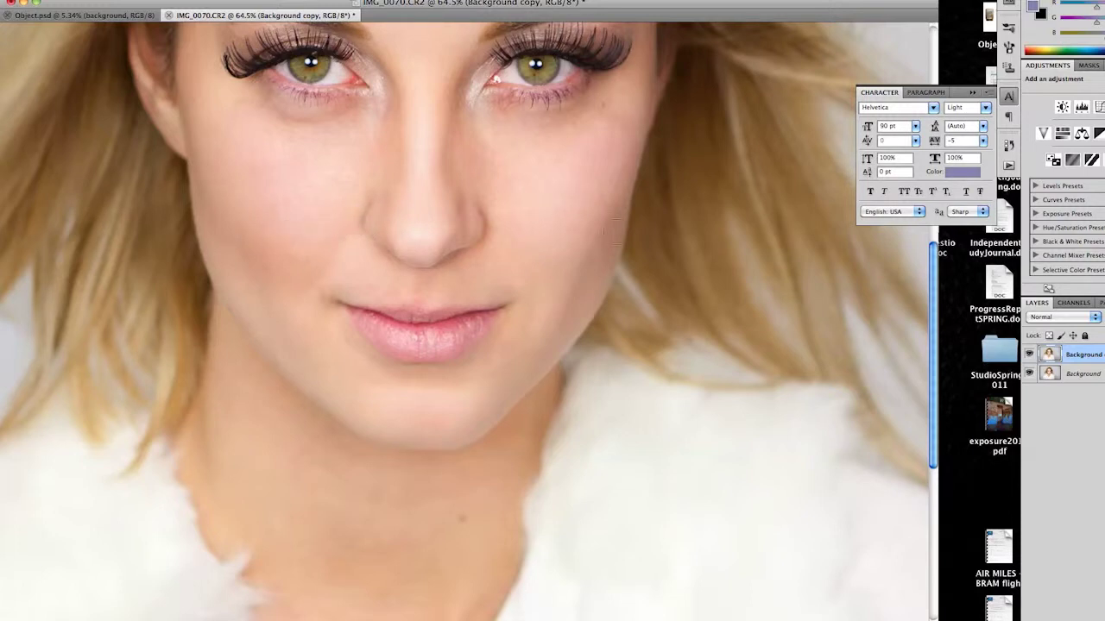
{"action": "scroll", "coordinate": [422, 296], "scroll_direction": "up", "scroll_amount": 5}
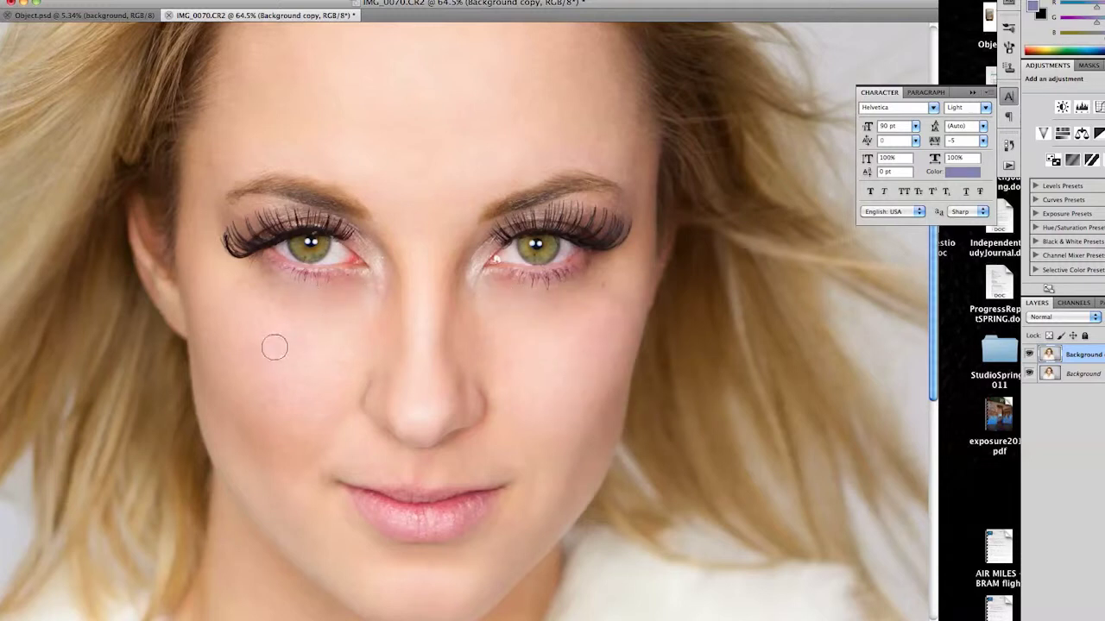
{"action": "left_click_drag", "start_coordinate": [426, 418], "coordinate": [377, 312]}
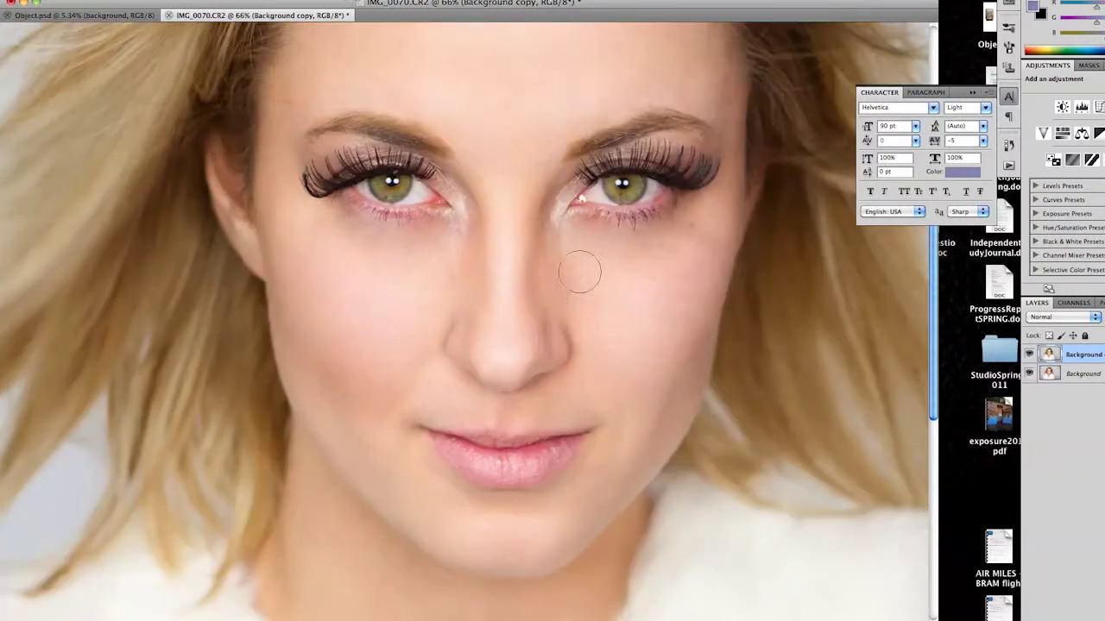
{"action": "scroll", "coordinate": [676, 302], "scroll_direction": "up", "scroll_amount": 2}
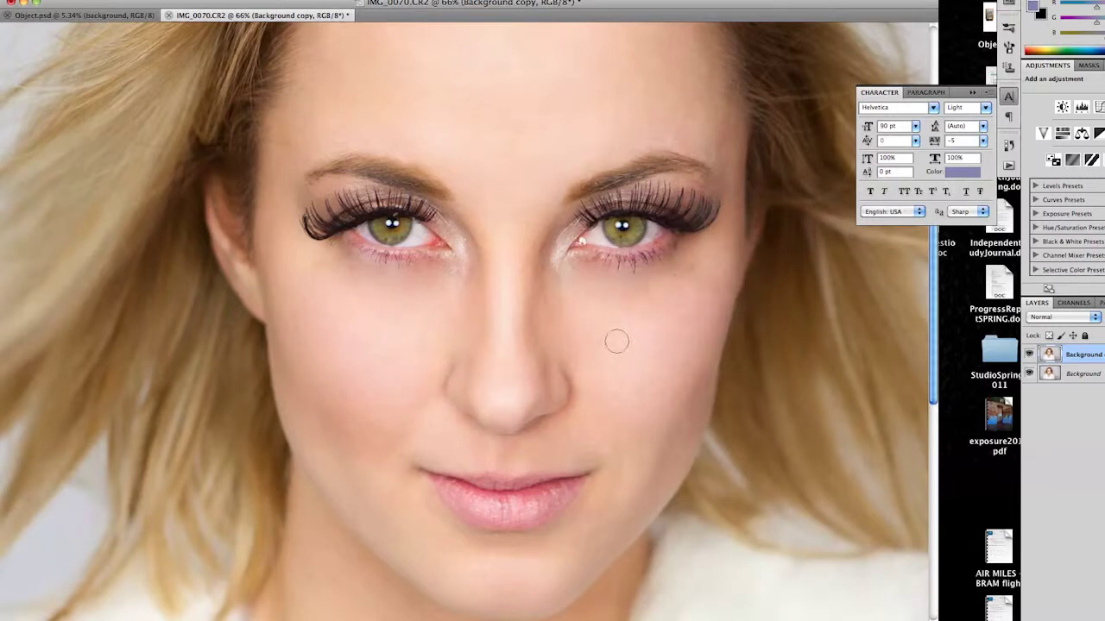
{"action": "scroll", "coordinate": [693, 373], "scroll_direction": "down", "scroll_amount": 2}
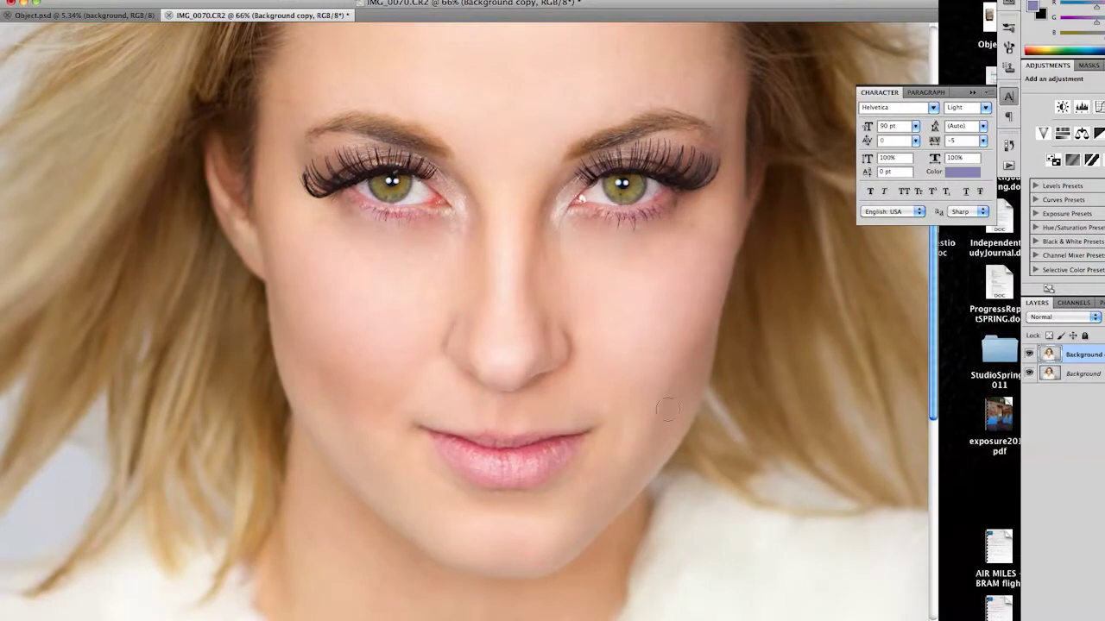
{"action": "scroll", "coordinate": [600, 615], "scroll_direction": "down", "scroll_amount": 4}
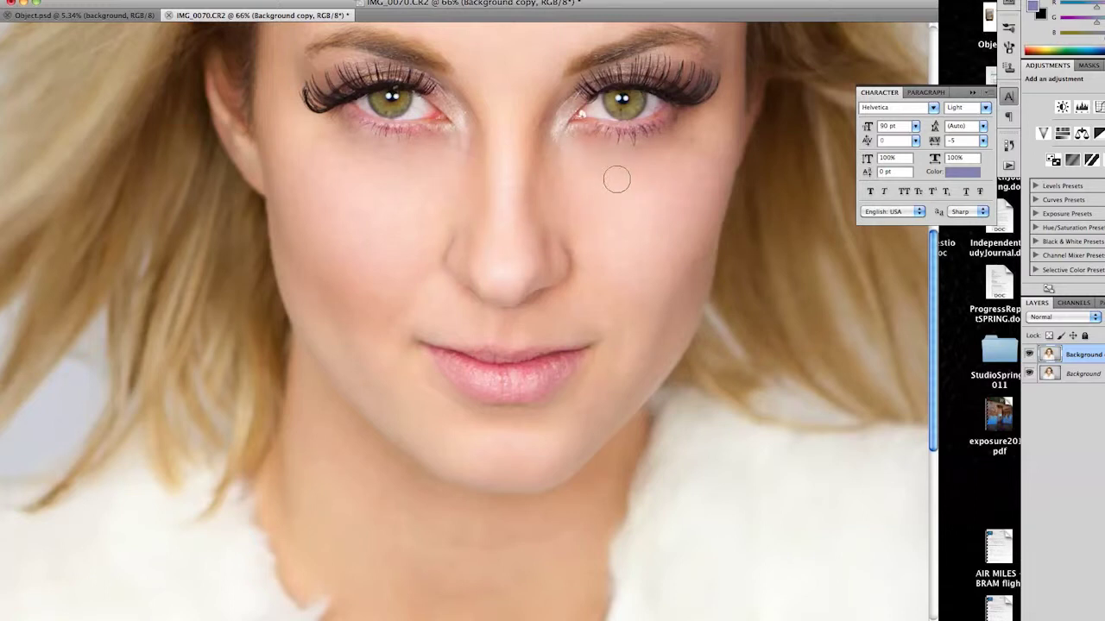
{"action": "scroll", "coordinate": [616, 178], "scroll_direction": "up", "scroll_amount": 8}
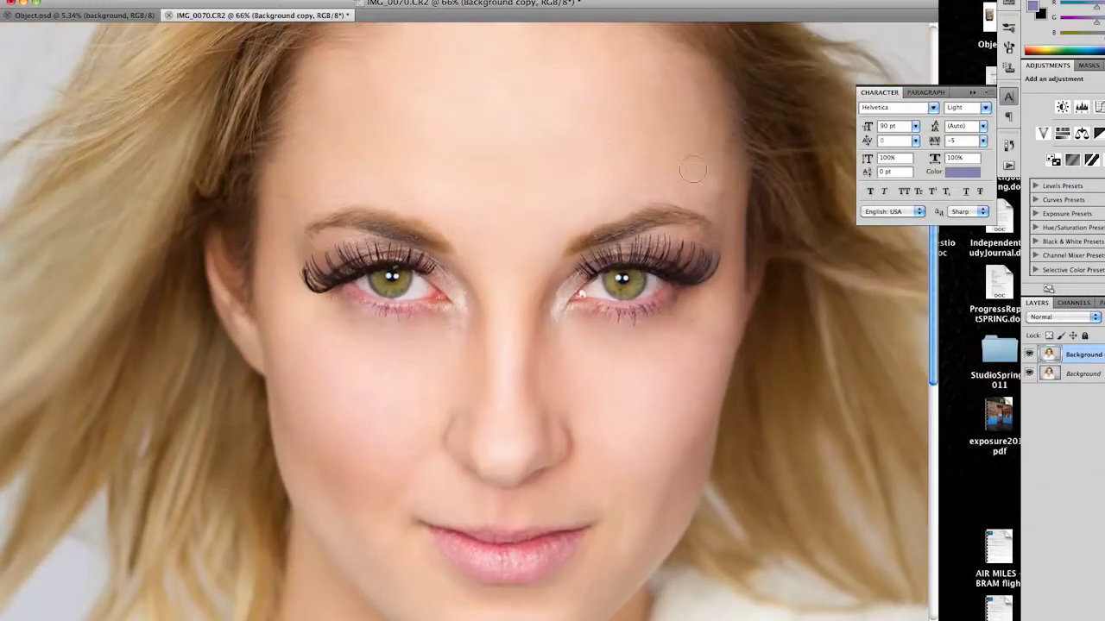
{"action": "scroll", "coordinate": [513, 437], "scroll_direction": "down", "scroll_amount": 10}
{"action": "scroll", "coordinate": [441, 287], "scroll_direction": "up", "scroll_amount": 15}
{"action": "scroll", "coordinate": [441, 286], "scroll_direction": "right", "scroll_amount": 8}
{"action": "scroll", "coordinate": [441, 286], "scroll_direction": "down", "scroll_amount": 10}
{"action": "scroll", "coordinate": [442, 287], "scroll_direction": "left", "scroll_amount": 15}
{"action": "scroll", "coordinate": [431, 349], "scroll_direction": "right", "scroll_amount": 6}
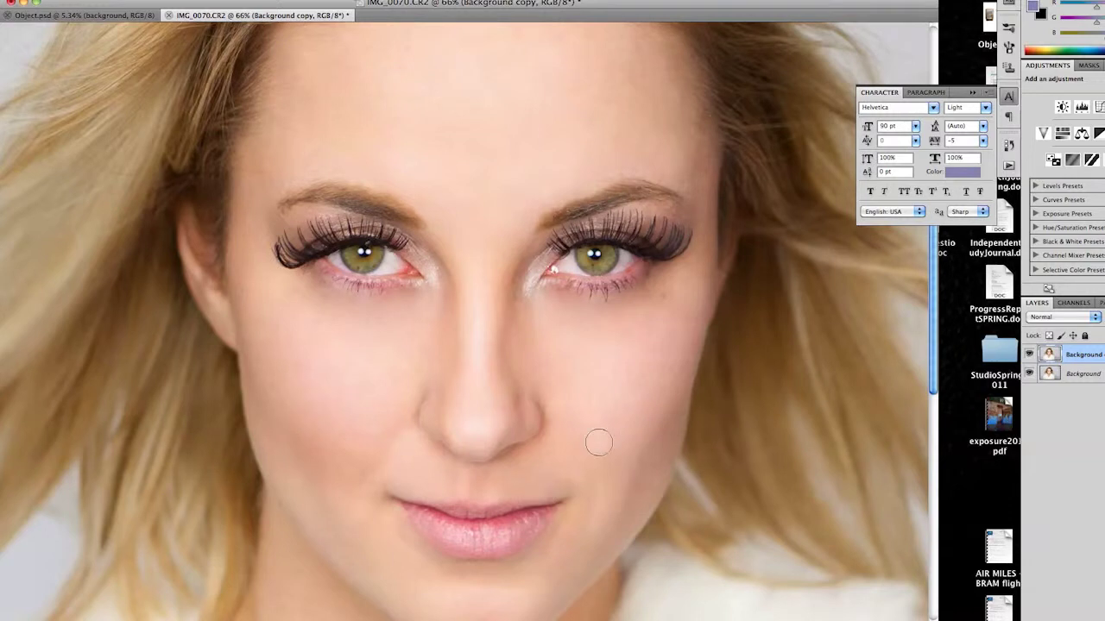
{"action": "scroll", "coordinate": [543, 466], "scroll_direction": "down", "scroll_amount": 5}
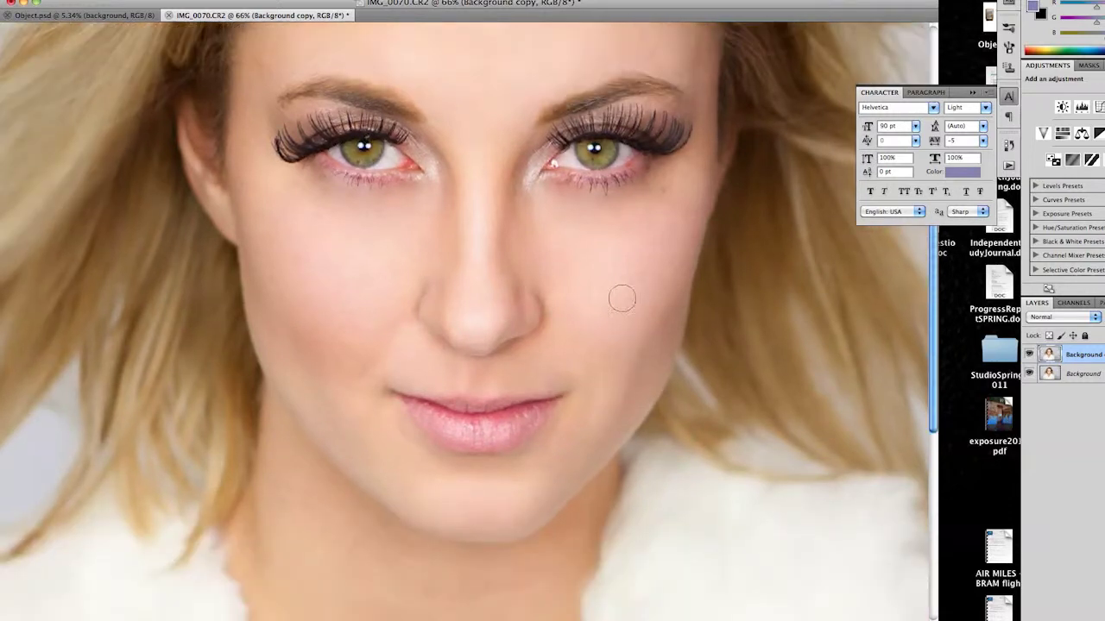
{"action": "scroll", "coordinate": [644, 291], "scroll_direction": "up", "scroll_amount": 6}
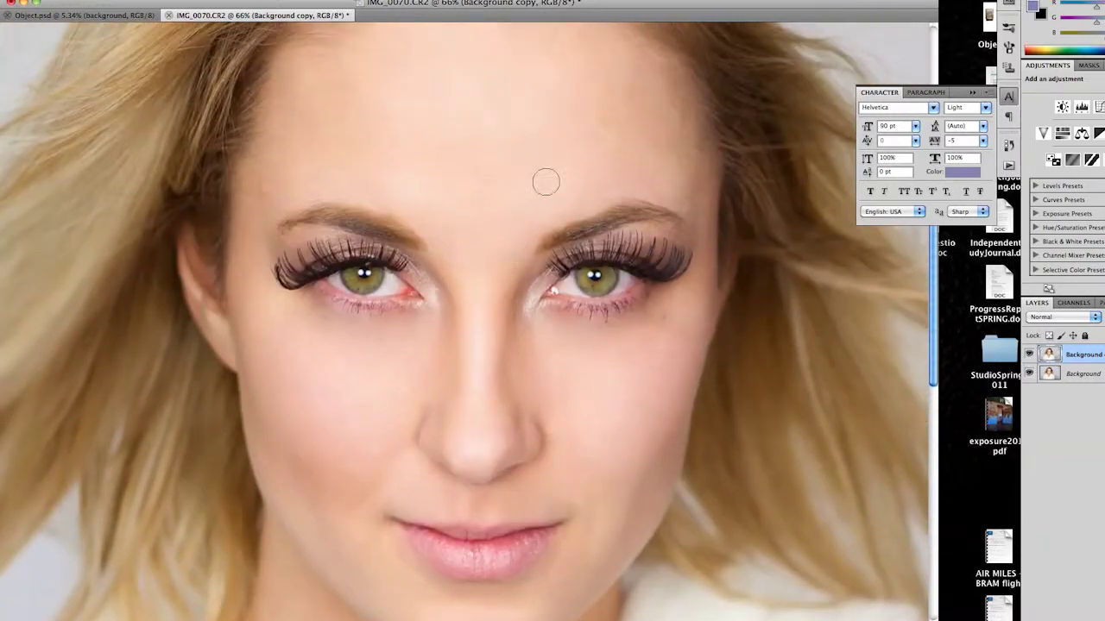
{"action": "scroll", "coordinate": [511, 238], "scroll_direction": "up", "scroll_amount": 2}
{"action": "scroll", "coordinate": [512, 143], "scroll_direction": "down", "scroll_amount": 3}
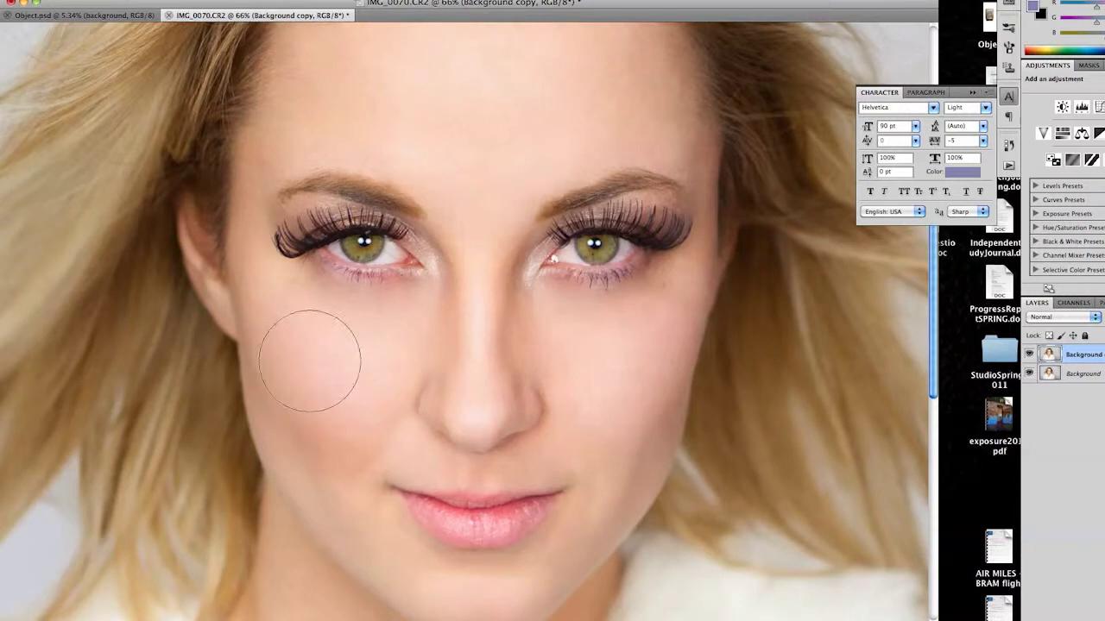
{"action": "left_click_drag", "start_coordinate": [470, 151], "coordinate": [458, 354]}
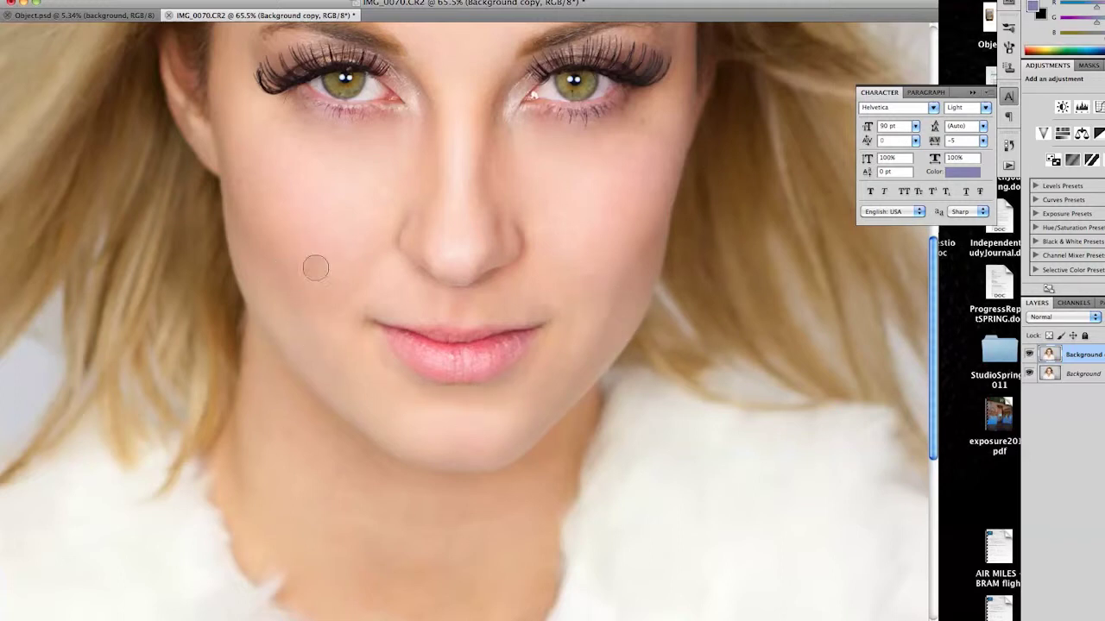
{"action": "scroll", "coordinate": [394, 427], "scroll_direction": "down", "scroll_amount": 5}
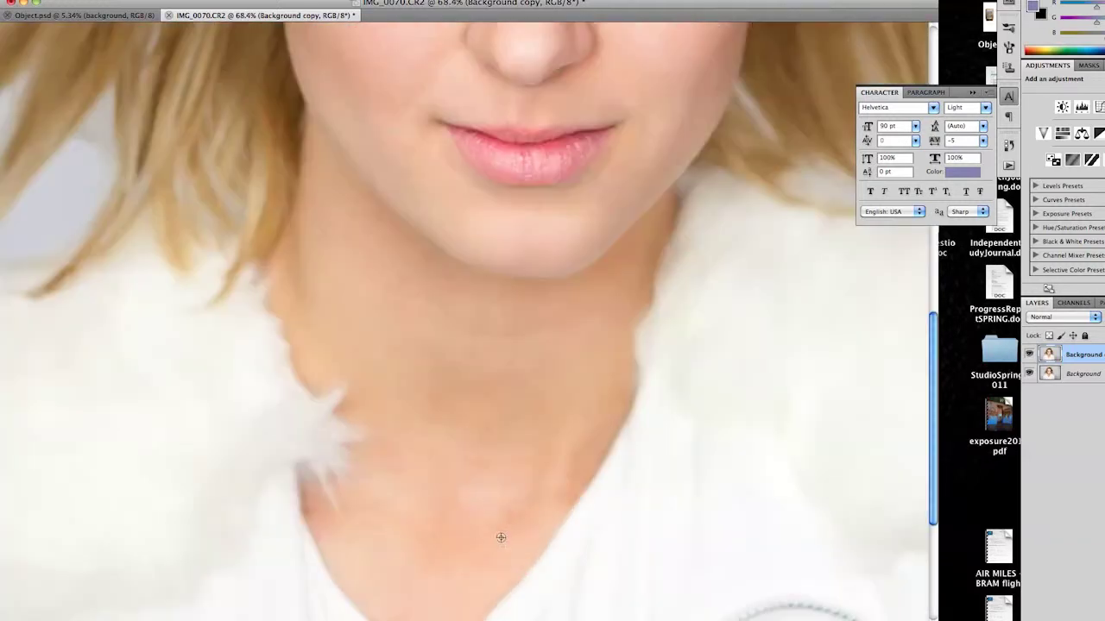
Zoom in, dodge the left eye's white and spot-heal the dark spot below its lashes.
{"action": "scroll", "coordinate": [385, 550], "scroll_direction": "down", "scroll_amount": 3}
{"action": "scroll", "coordinate": [439, 251], "scroll_direction": "up", "scroll_amount": 2}
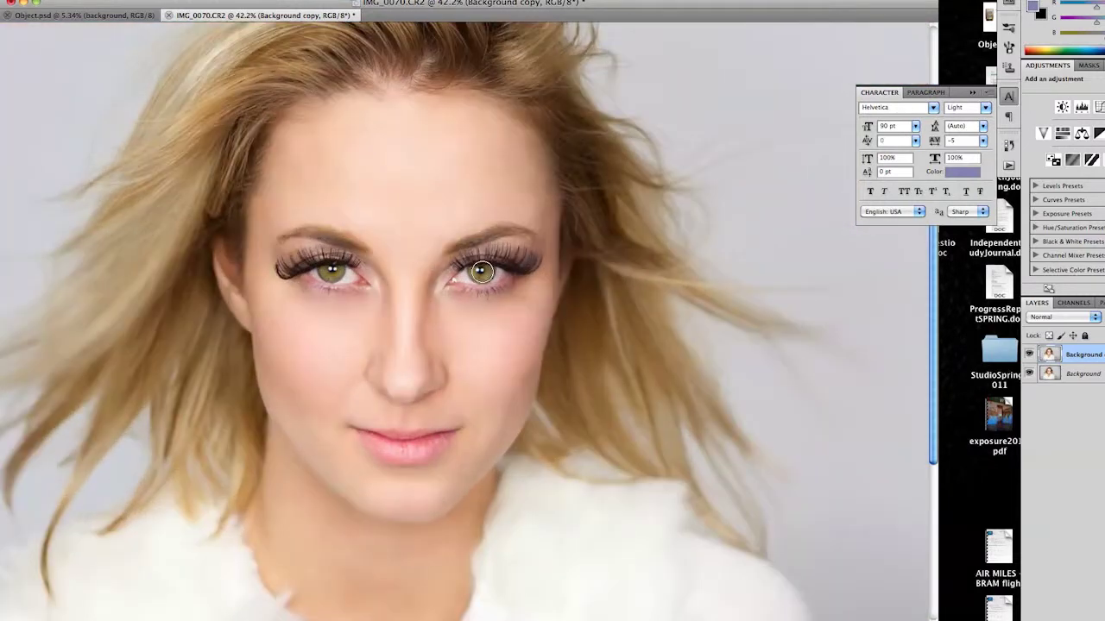
{"action": "scroll", "coordinate": [390, 209], "scroll_direction": "up", "scroll_amount": 3}
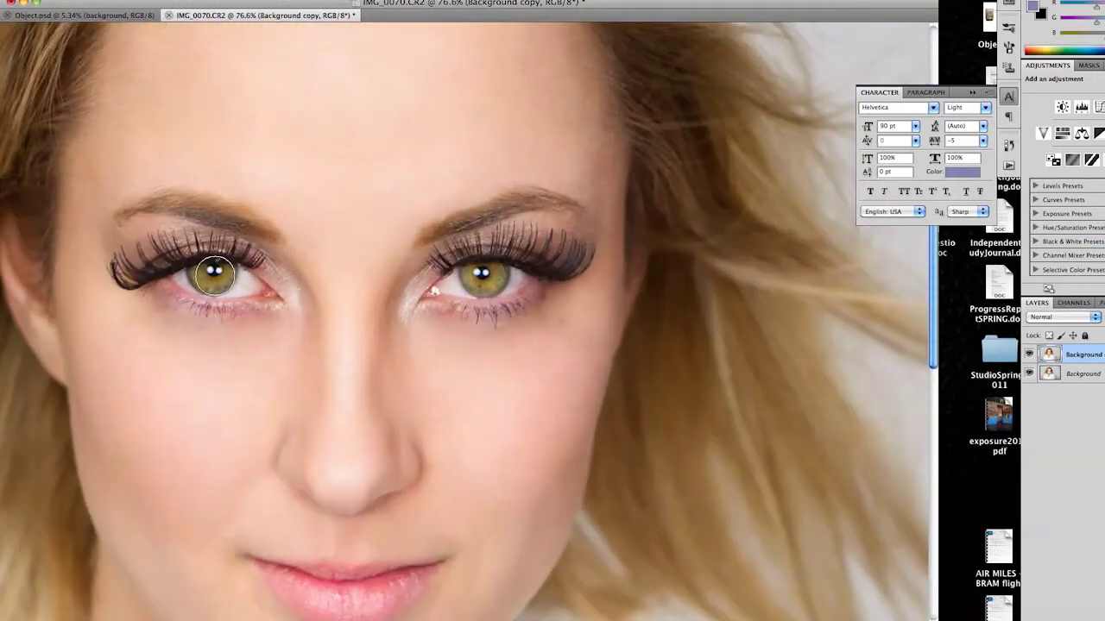
{"action": "scroll", "coordinate": [547, 237], "scroll_direction": "up", "scroll_amount": 3}
{"action": "left_click", "coordinate": [549, 225]}
{"action": "left_click_drag", "start_coordinate": [548, 240], "coordinate": [570, 231]}
{"action": "left_click", "coordinate": [709, 240]}
Paint a small white catchlight in the iris and reset default black/white colours.
{"action": "key", "text": "ctrl+0"}
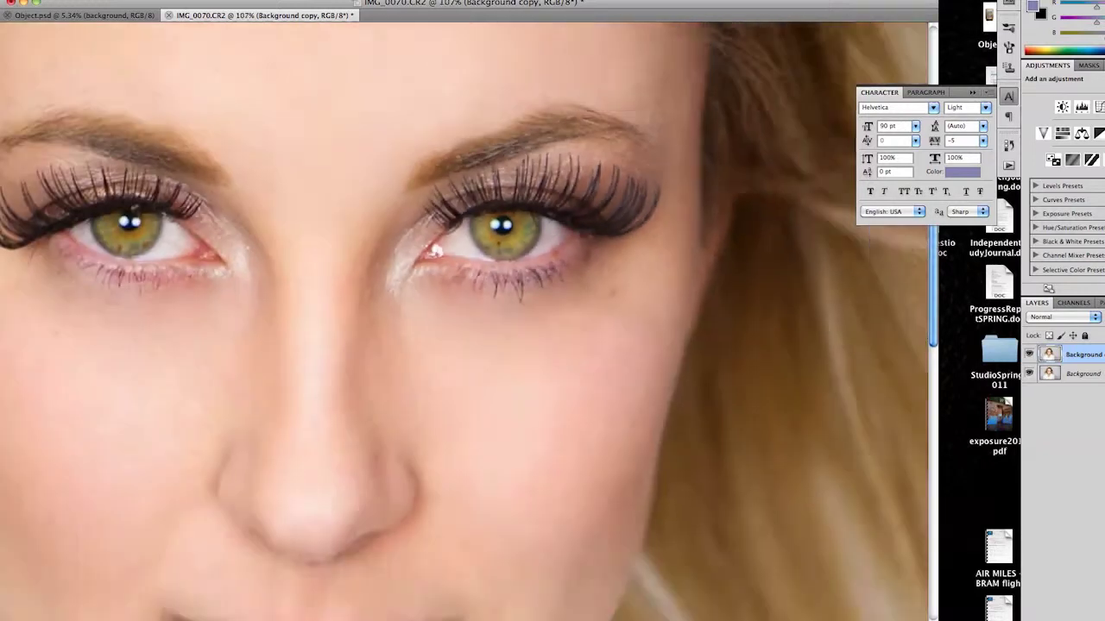
{"action": "scroll", "coordinate": [455, 344], "scroll_direction": "up", "scroll_amount": 3}
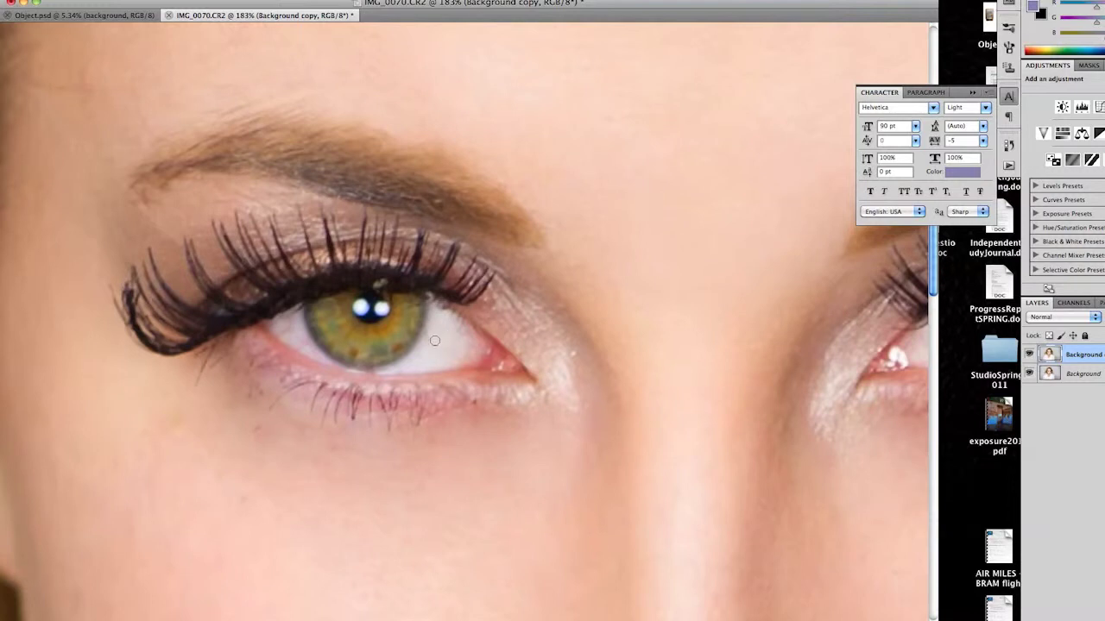
{"action": "left_click", "coordinate": [350, 301]}
{"action": "key", "text": "ctrl+0"}
{"action": "scroll", "coordinate": [245, 269], "scroll_direction": "up", "scroll_amount": 5}
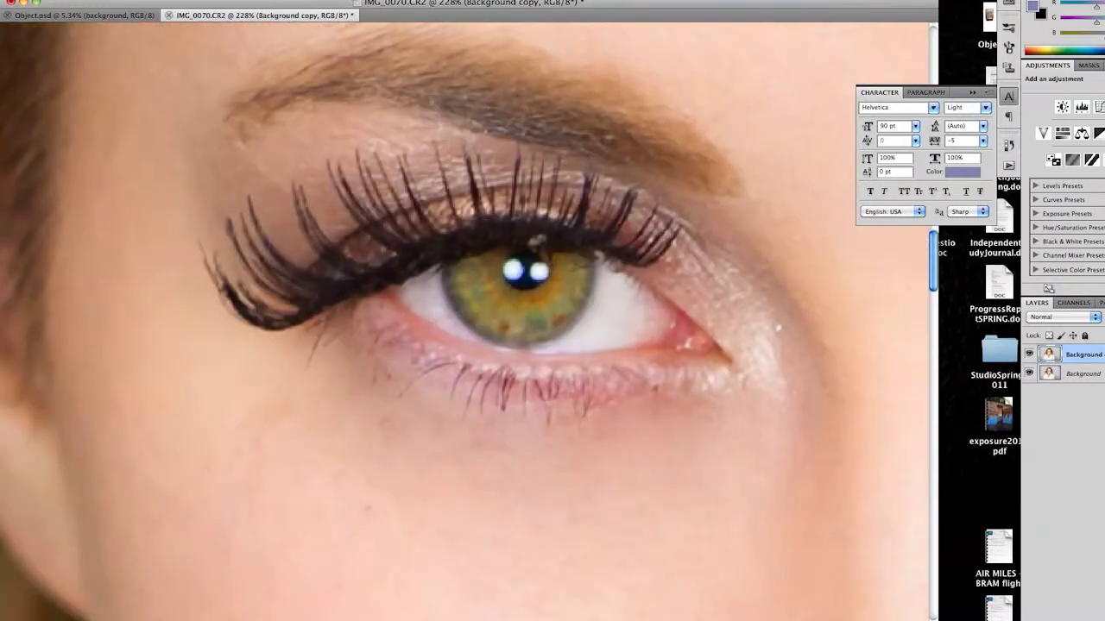
{"action": "key", "text": "d"}
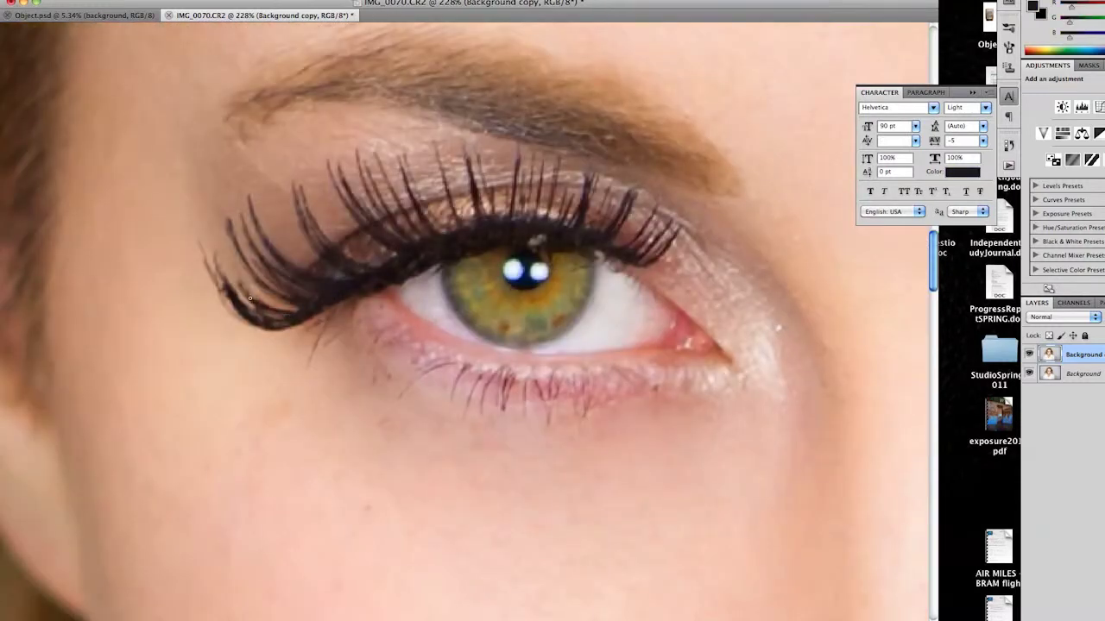
{"action": "left_click", "coordinate": [244, 294]}
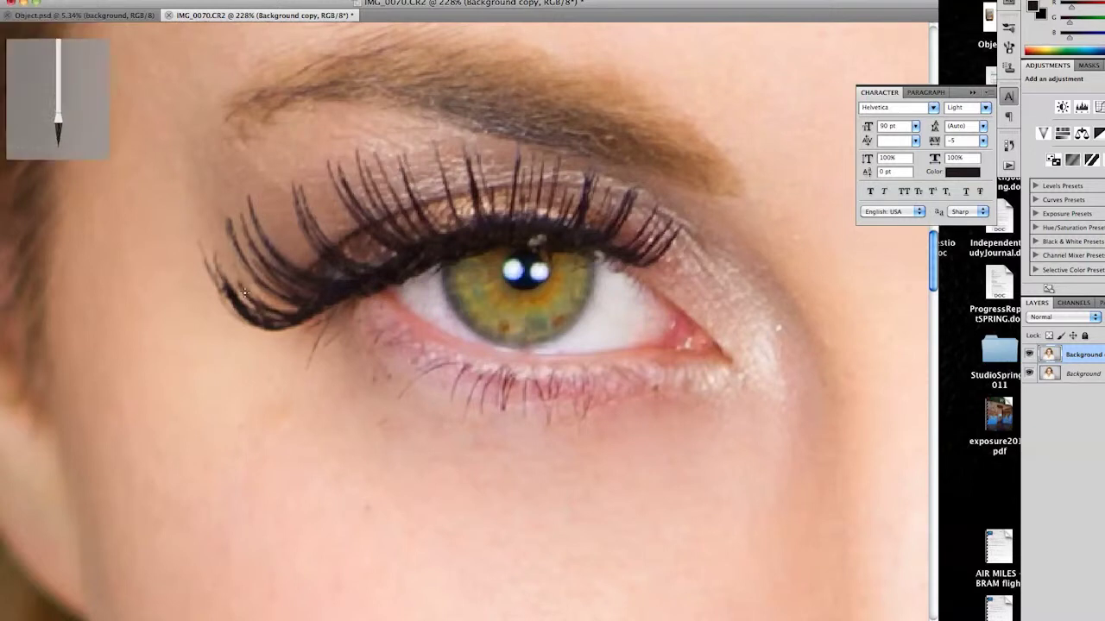
{"action": "scroll", "coordinate": [833, 370], "scroll_direction": "down", "scroll_amount": 5}
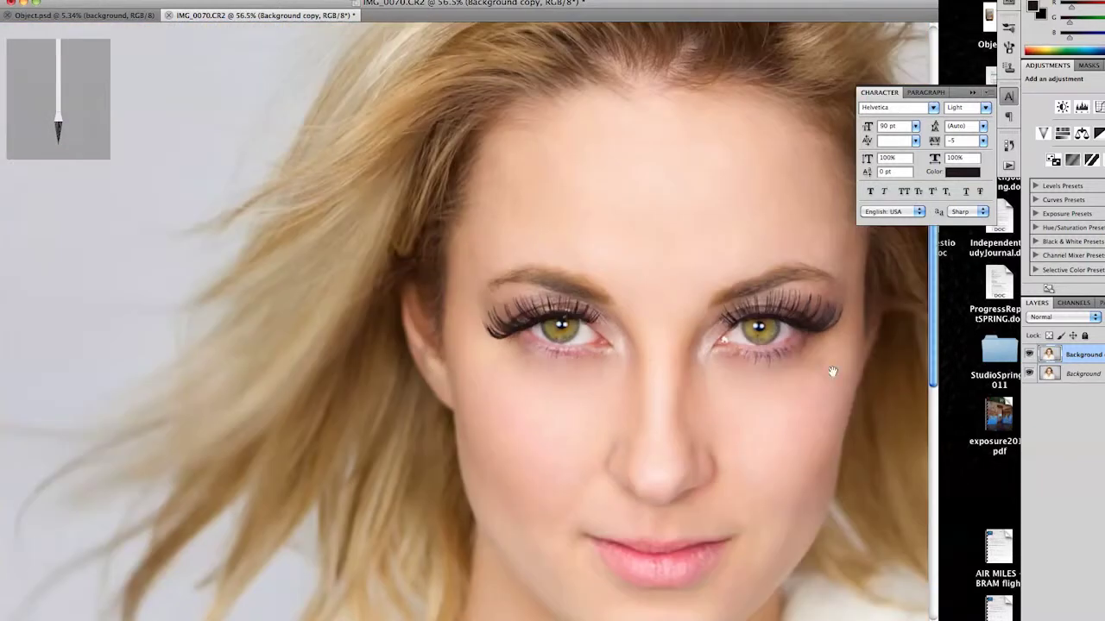
{"action": "left_click_drag", "start_coordinate": [834, 370], "coordinate": [528, 378]}
{"action": "scroll", "coordinate": [527, 378], "scroll_direction": "up", "scroll_amount": 2}
{"action": "scroll", "coordinate": [436, 267], "scroll_direction": "up", "scroll_amount": 3}
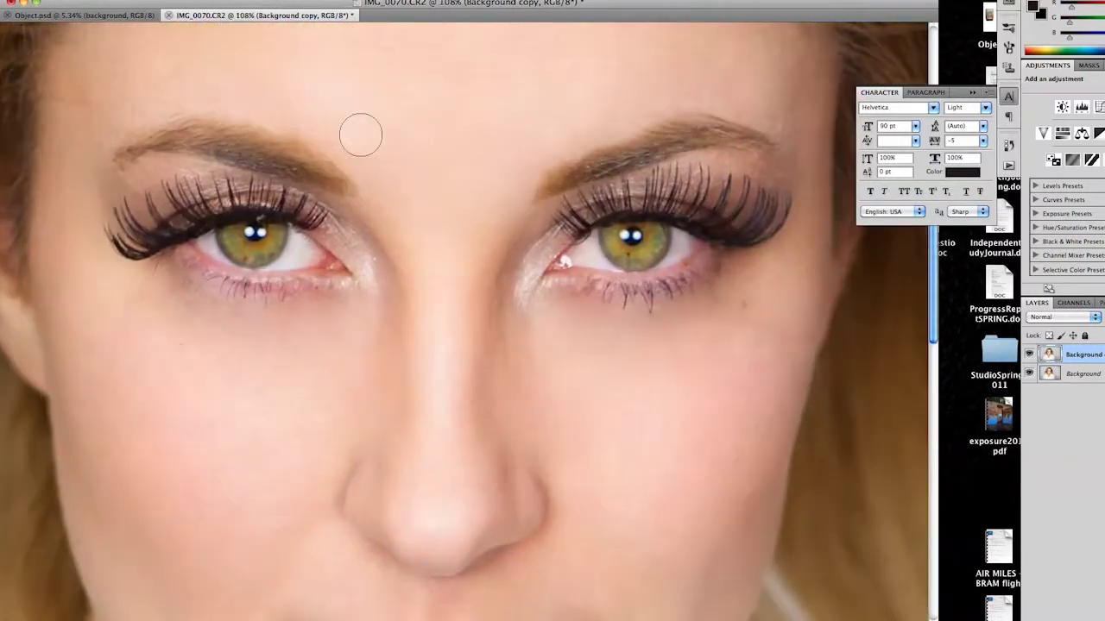
{"action": "scroll", "coordinate": [216, 242], "scroll_direction": "up", "scroll_amount": 5}
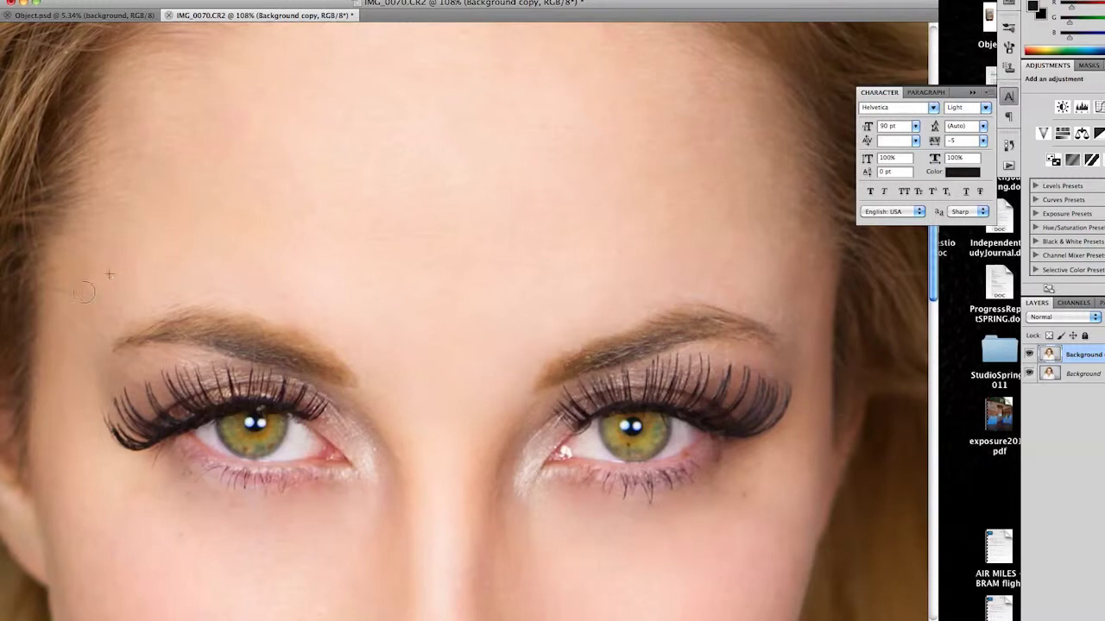
{"action": "scroll", "coordinate": [466, 518], "scroll_direction": "down", "scroll_amount": 1}
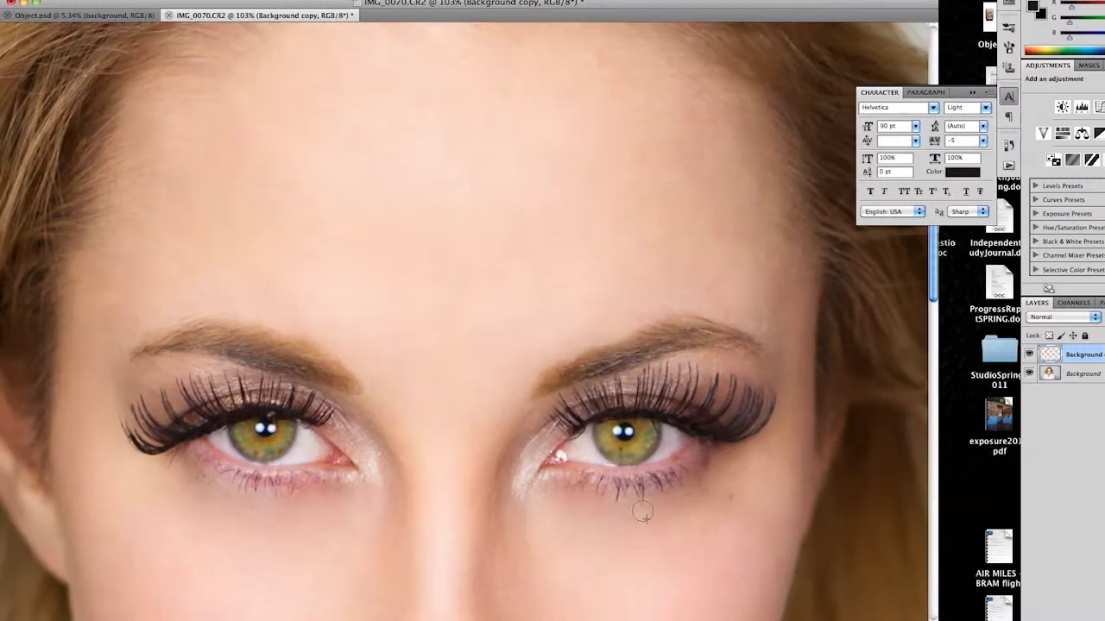
{"action": "scroll", "coordinate": [466, 319], "scroll_direction": "down", "scroll_amount": 5}
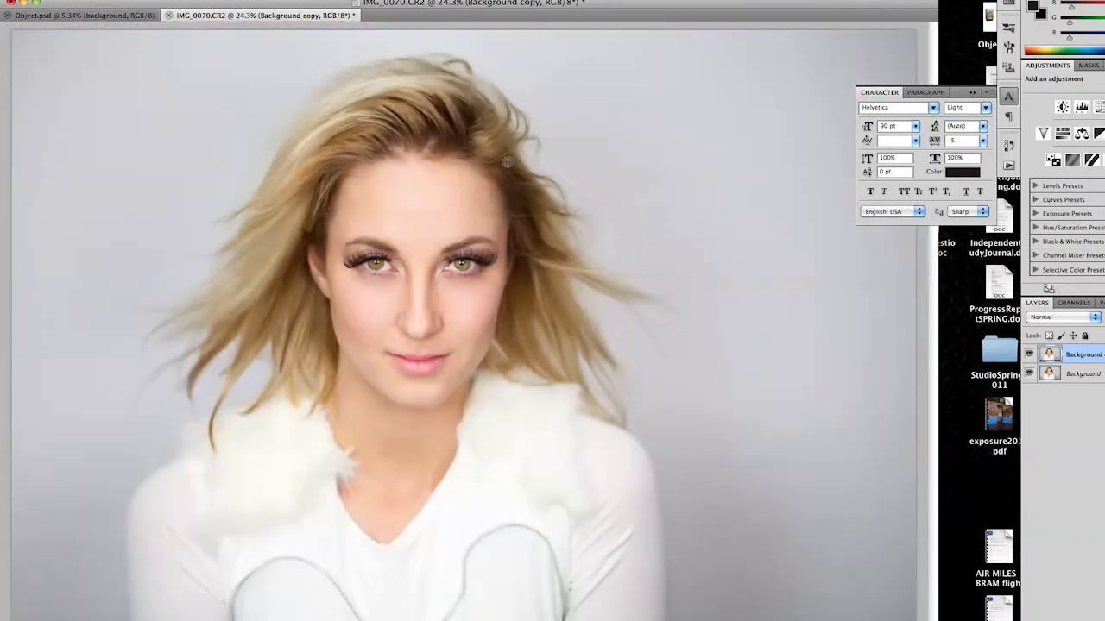
{"action": "scroll", "coordinate": [466, 319], "scroll_direction": "up", "scroll_amount": 2}
{"action": "scroll", "coordinate": [466, 320], "scroll_direction": "up", "scroll_amount": 2}
Save the portrait as a new file named Anna.psd.
{"action": "key", "text": "ctrl+shift+s"}
{"action": "type", "text": "Anna"}
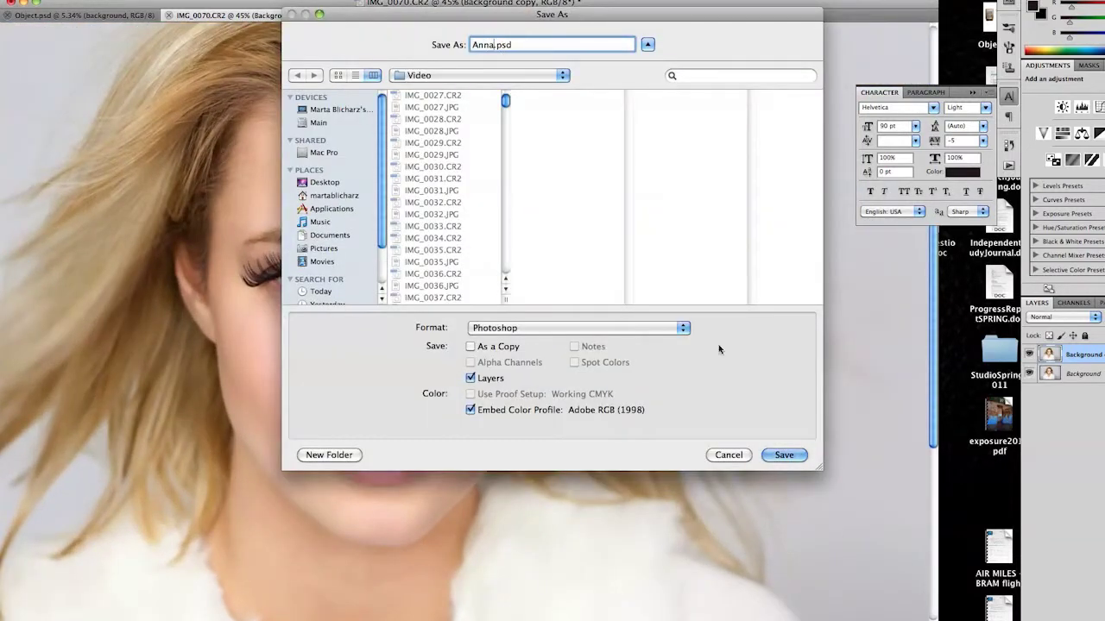
{"action": "key", "text": "Return"}
Reshape the nose and lips with Liquify on a duplicated layer, adjusting brush size.
{"action": "right_click", "coordinate": [1089, 358]}
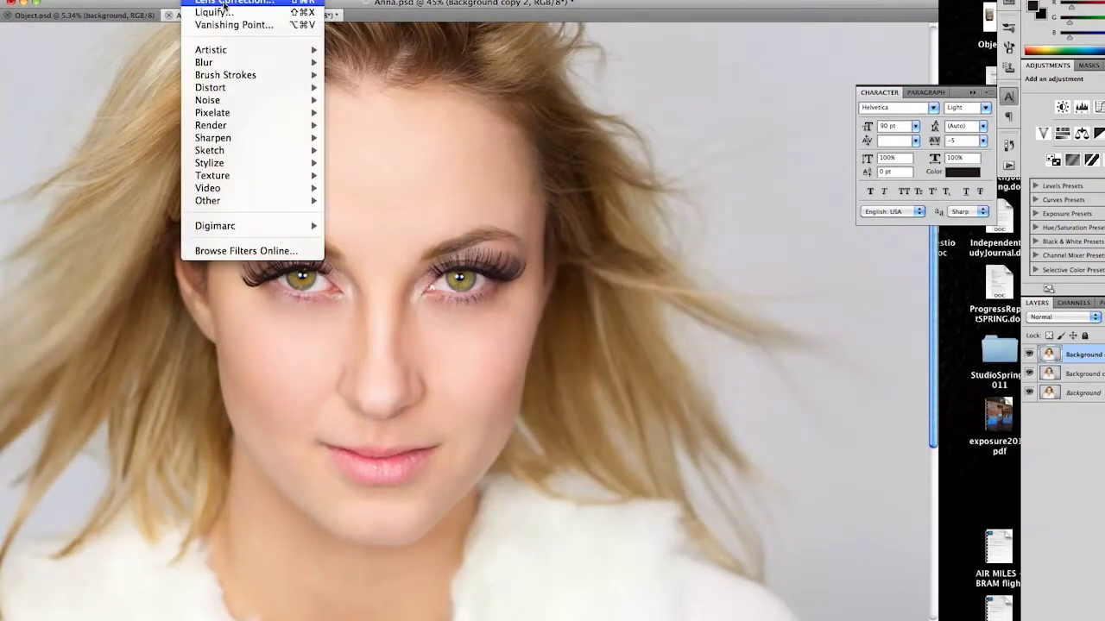
{"action": "left_click", "coordinate": [203, 11]}
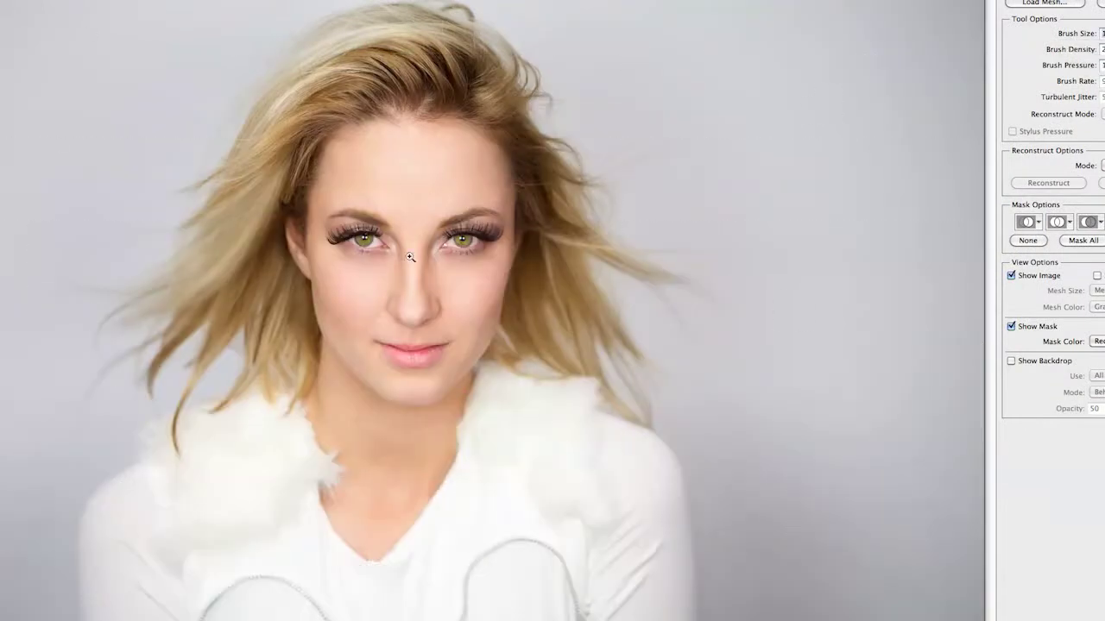
{"action": "scroll", "coordinate": [367, 216], "scroll_direction": "up", "scroll_amount": 2}
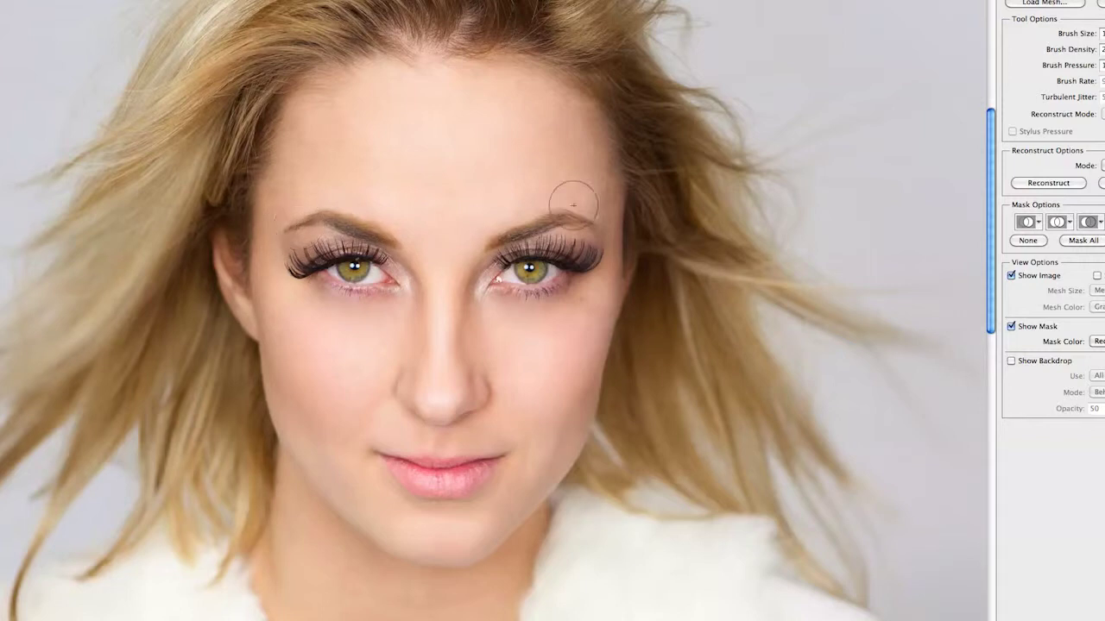
{"action": "key", "text": "bracketright"}
{"action": "key", "text": "bracketright"}
{"action": "key", "text": "bracketright"}
{"action": "key", "text": "bracketright"}
{"action": "left_click_drag", "start_coordinate": [1101, 33], "coordinate": [1077, 52]}
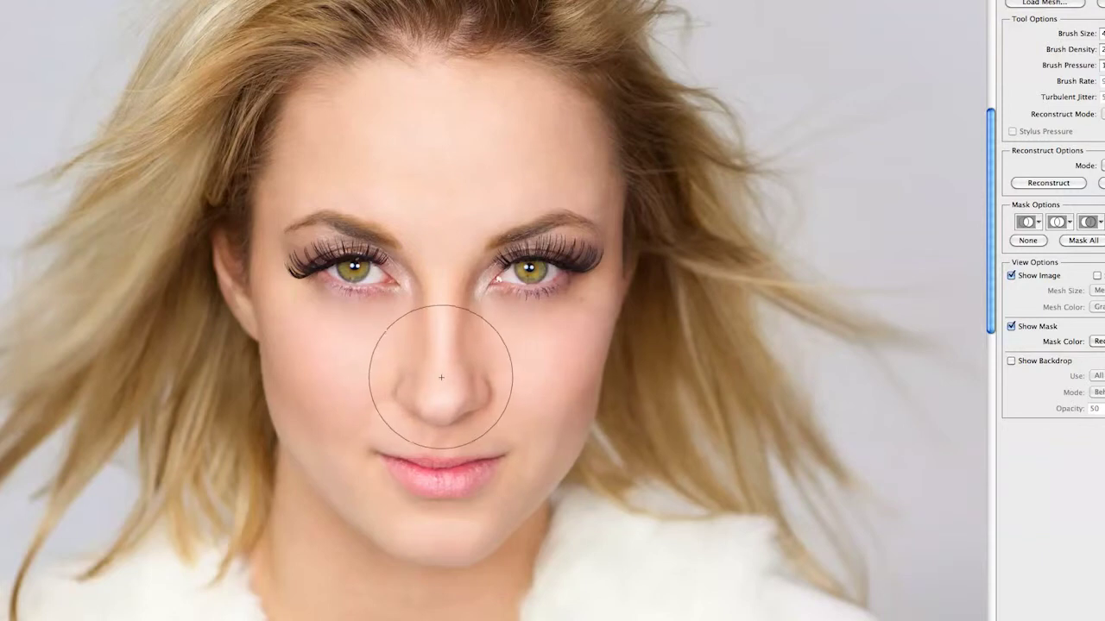
{"action": "key", "text": "bracketright"}
{"action": "key", "text": "bracketright"}
{"action": "key", "text": "bracketright"}
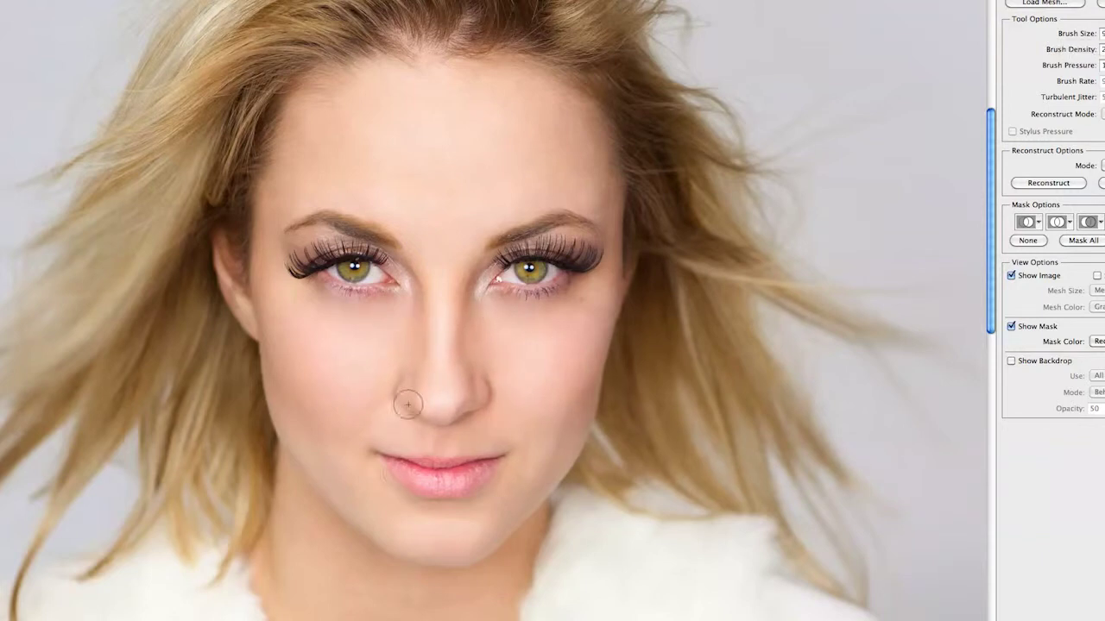
{"action": "key", "text": "bracketleft"}
{"action": "key", "text": "bracketleft"}
{"action": "key", "text": "bracketleft"}
{"action": "key", "text": "bracketright"}
{"action": "key", "text": "bracketright"}
{"action": "key", "text": "bracketright"}
{"action": "key", "text": "bracketright"}
{"action": "key", "text": "bracketright"}
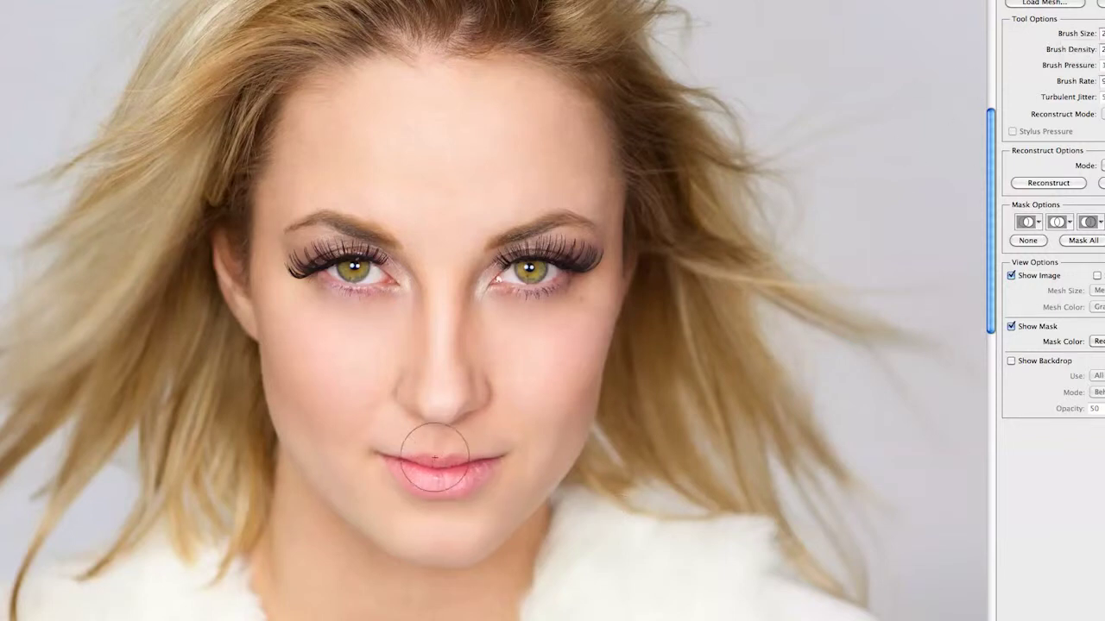
{"action": "left_click_drag", "start_coordinate": [1102, 33], "coordinate": [1089, 50]}
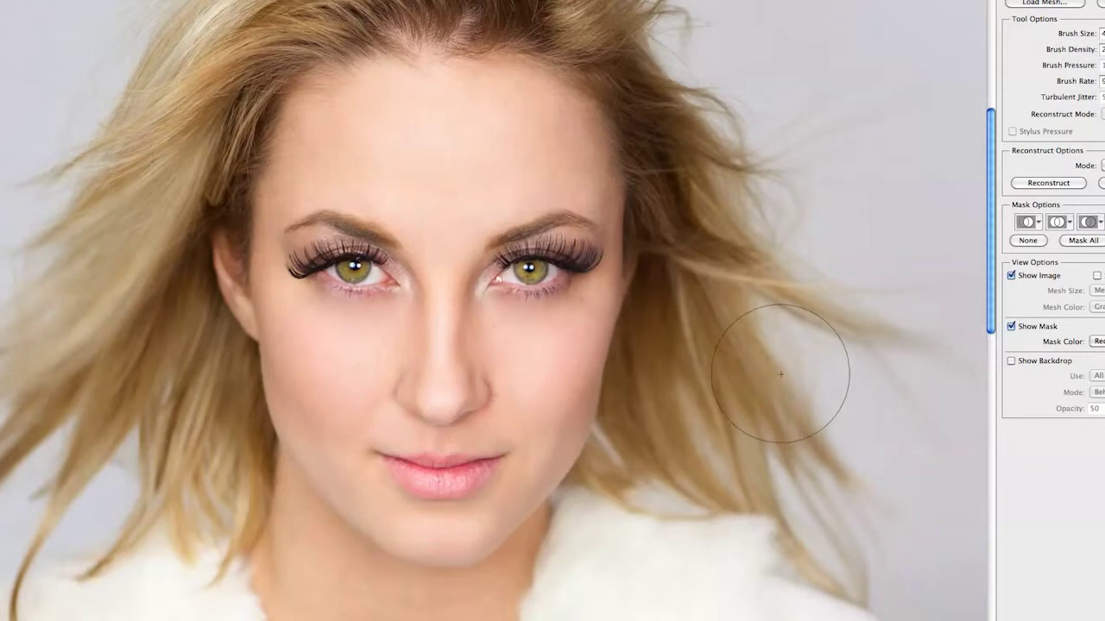
{"action": "left_click_drag", "start_coordinate": [1101, 50], "coordinate": [1083, 52]}
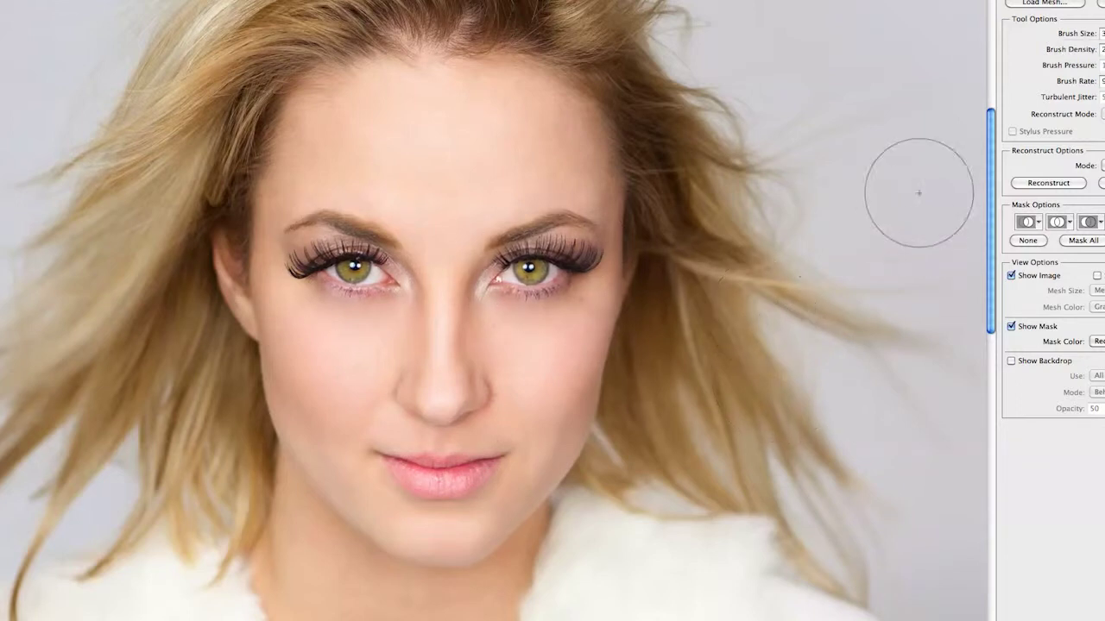
{"action": "key", "text": "Return"}
Compare before and after the Liquify, then duplicate the layer again.
{"action": "left_click", "coordinate": [1028, 355]}
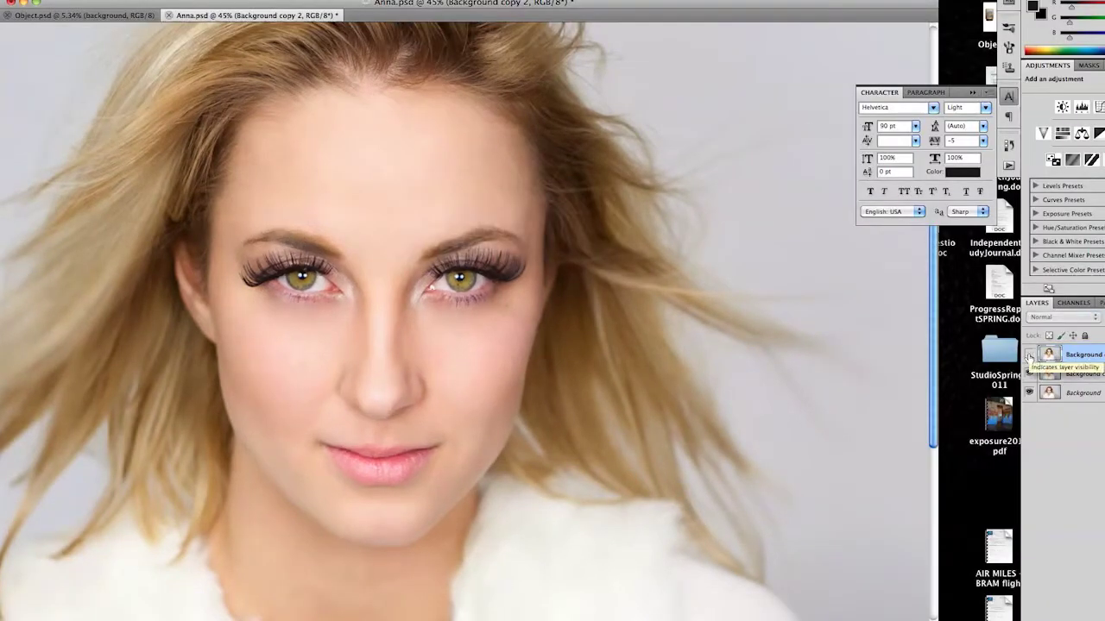
{"action": "left_click", "coordinate": [1028, 355]}
{"action": "key", "text": "ctrl+0"}
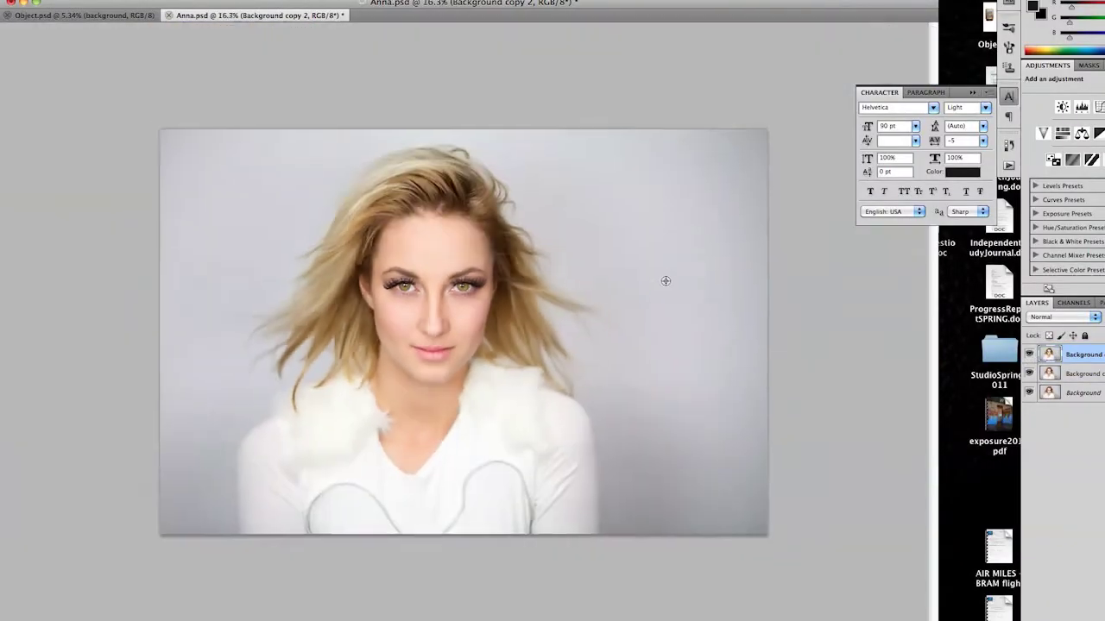
{"action": "scroll", "coordinate": [575, 215], "scroll_direction": "up", "scroll_amount": 3}
{"action": "right_click", "coordinate": [1079, 354]}
{"action": "left_click", "coordinate": [1062, 379]}
{"action": "key", "text": "Return"}
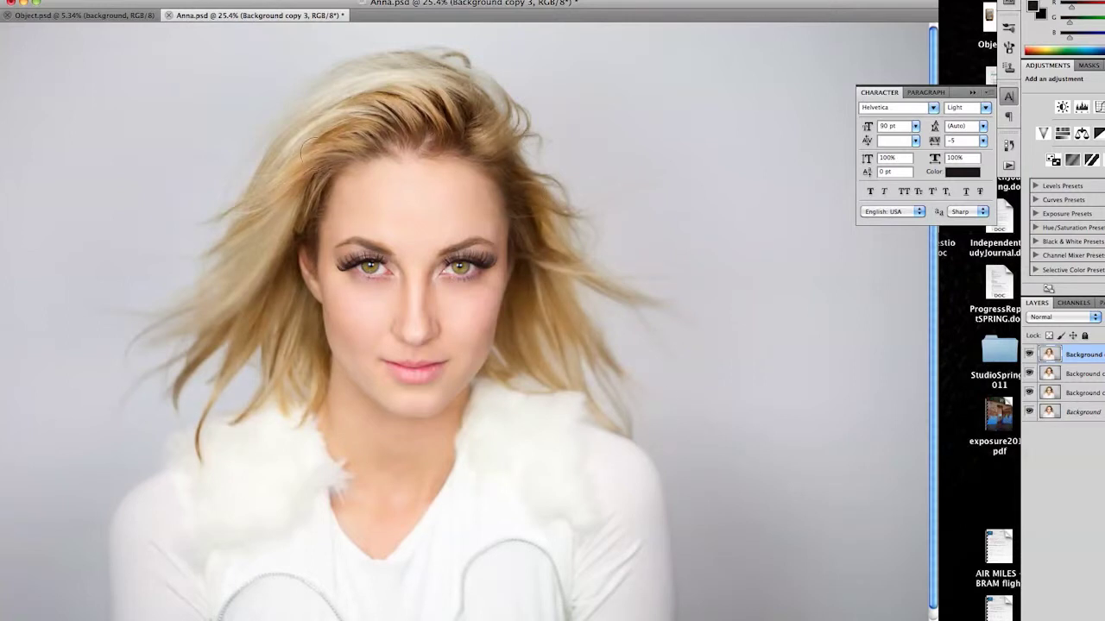
Heal away the hair loop, crown flyaways and dark clump along the hairline.
{"action": "key", "text": "ctrl+plus"}
{"action": "key", "text": "ctrl+plus"}
{"action": "key", "text": "ctrl+plus"}
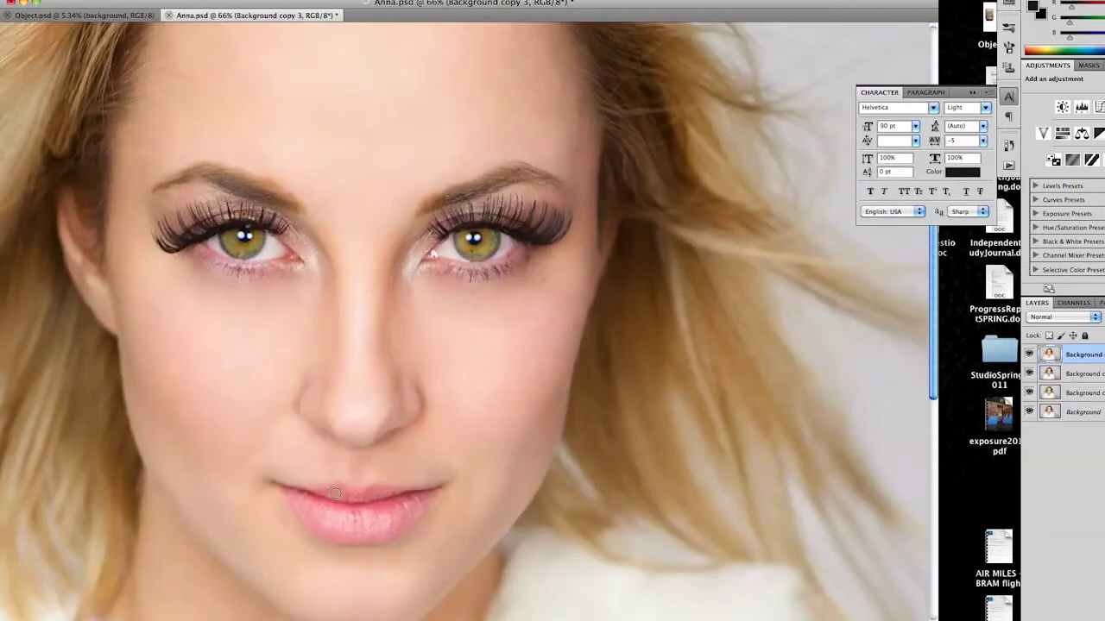
{"action": "scroll", "coordinate": [705, 32], "scroll_direction": "up", "scroll_amount": 5}
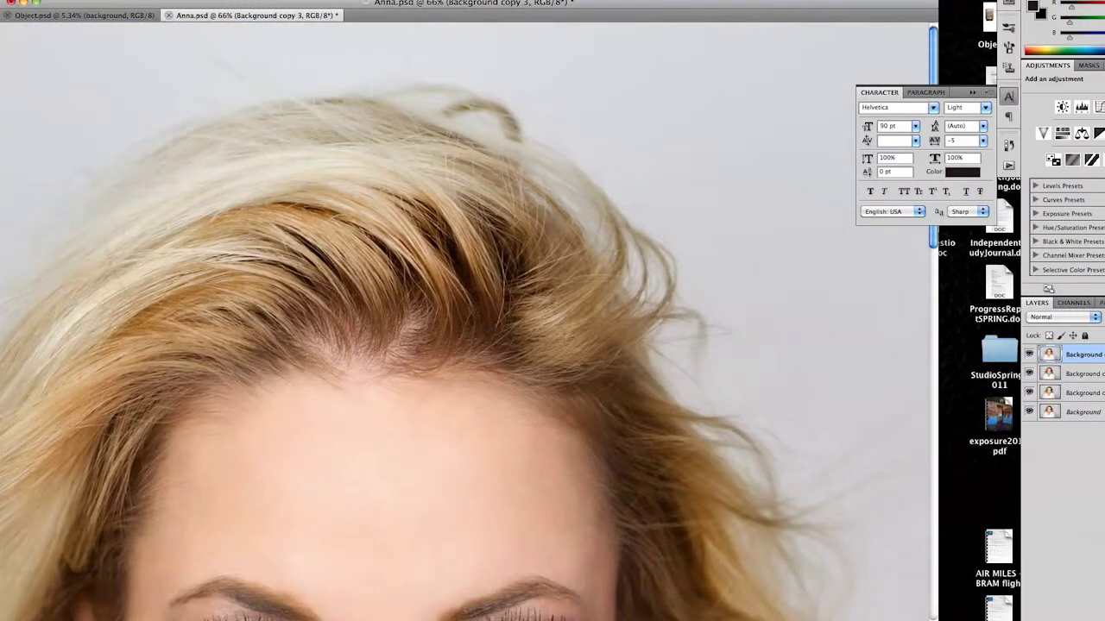
{"action": "left_click_drag", "start_coordinate": [490, 140], "coordinate": [444, 110]}
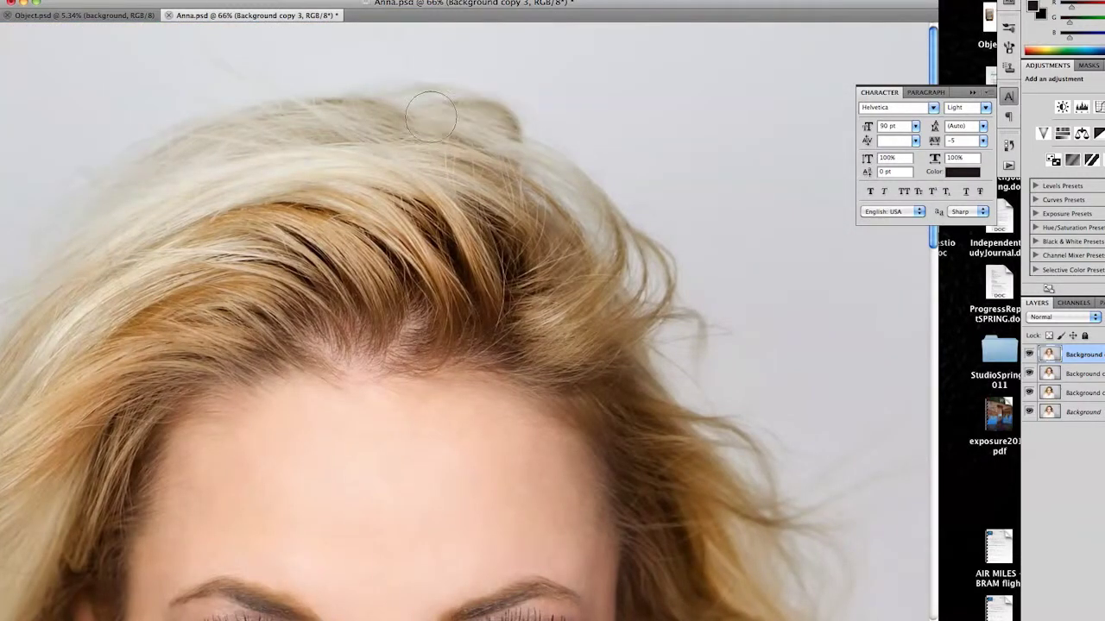
{"action": "left_click_drag", "start_coordinate": [442, 138], "coordinate": [468, 153]}
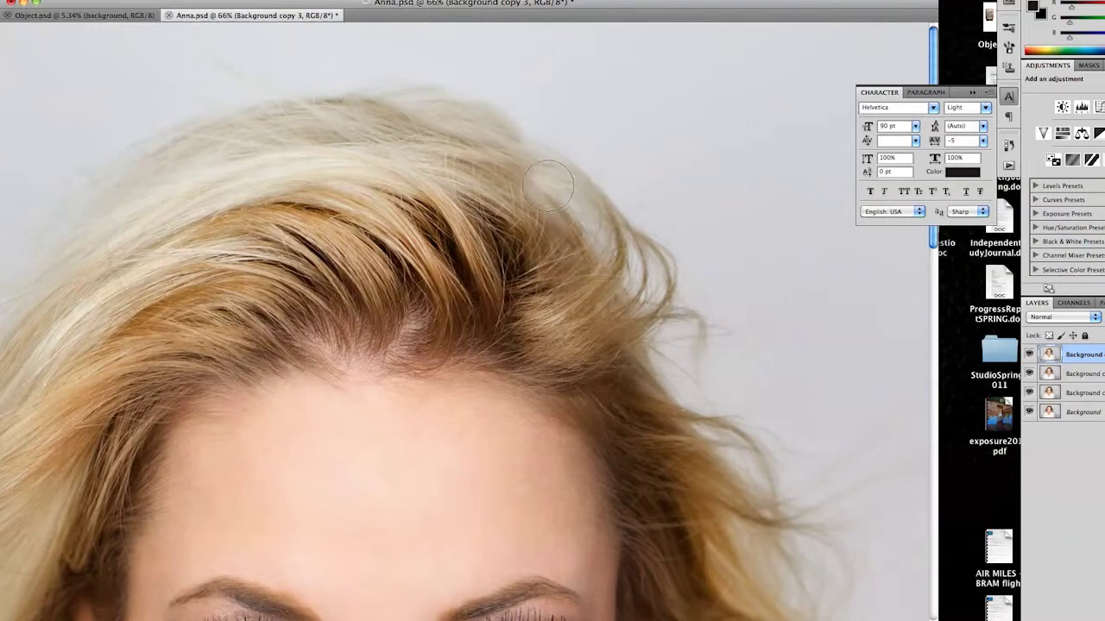
{"action": "left_click_drag", "start_coordinate": [544, 206], "coordinate": [537, 199]}
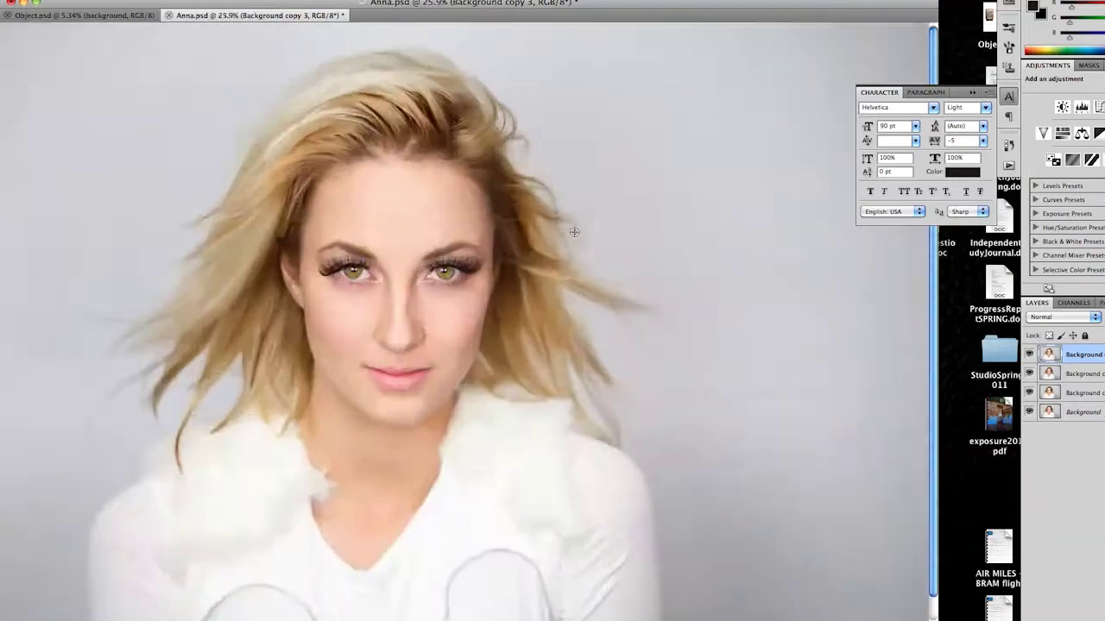
{"action": "left_click_drag", "start_coordinate": [550, 234], "coordinate": [370, 96]}
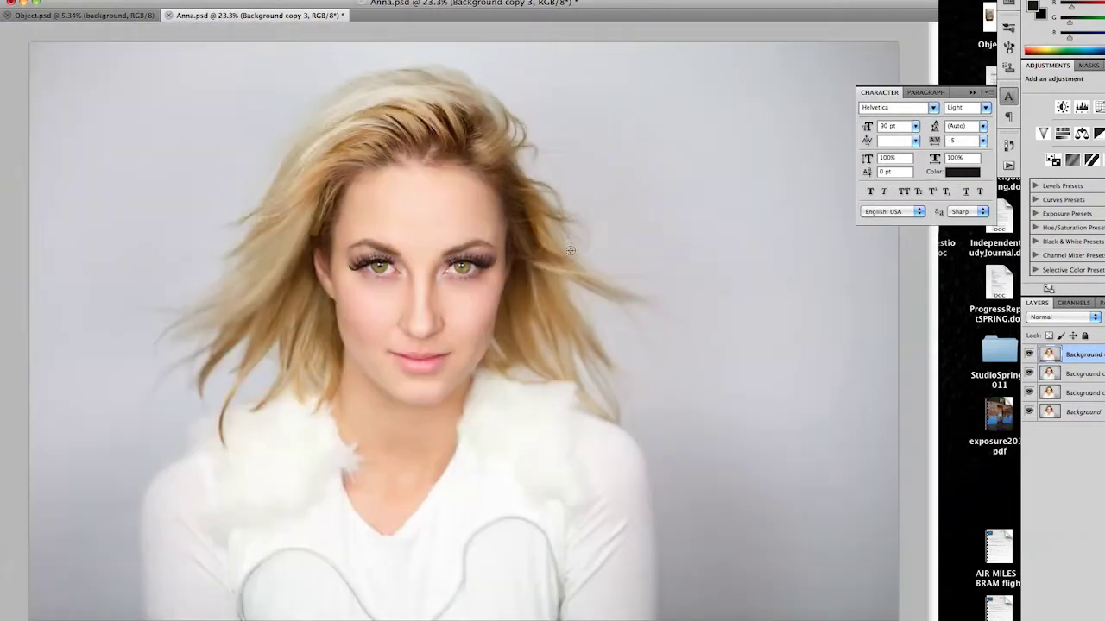
{"action": "left_click_drag", "start_coordinate": [424, 115], "coordinate": [130, 317]}
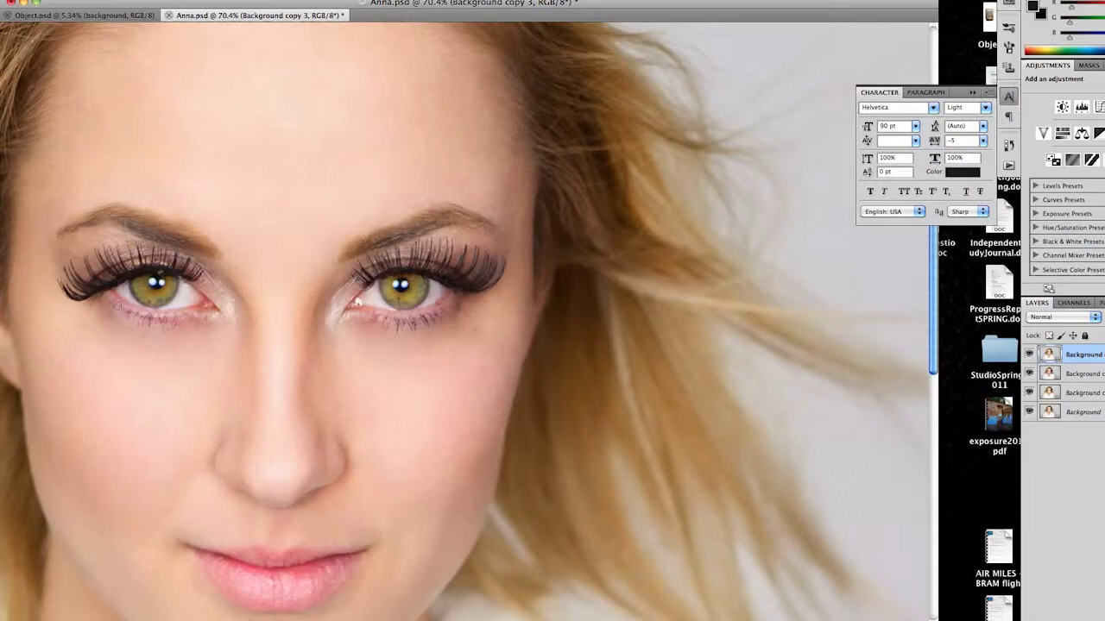
{"action": "left_click_drag", "start_coordinate": [395, 419], "coordinate": [608, 409]}
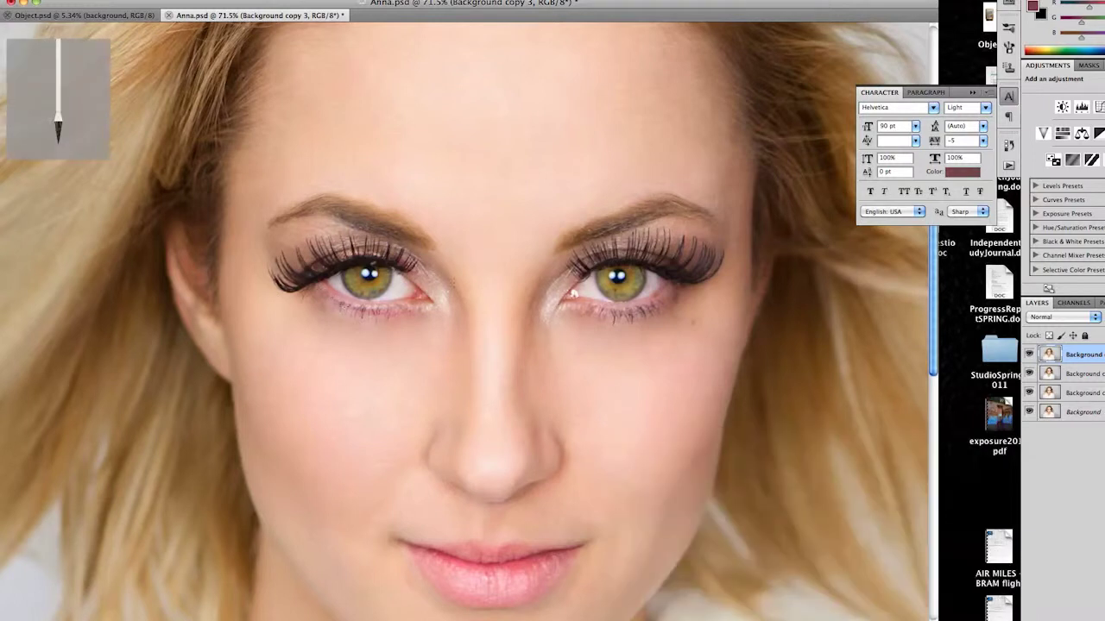
{"action": "left_click", "coordinate": [374, 276]}
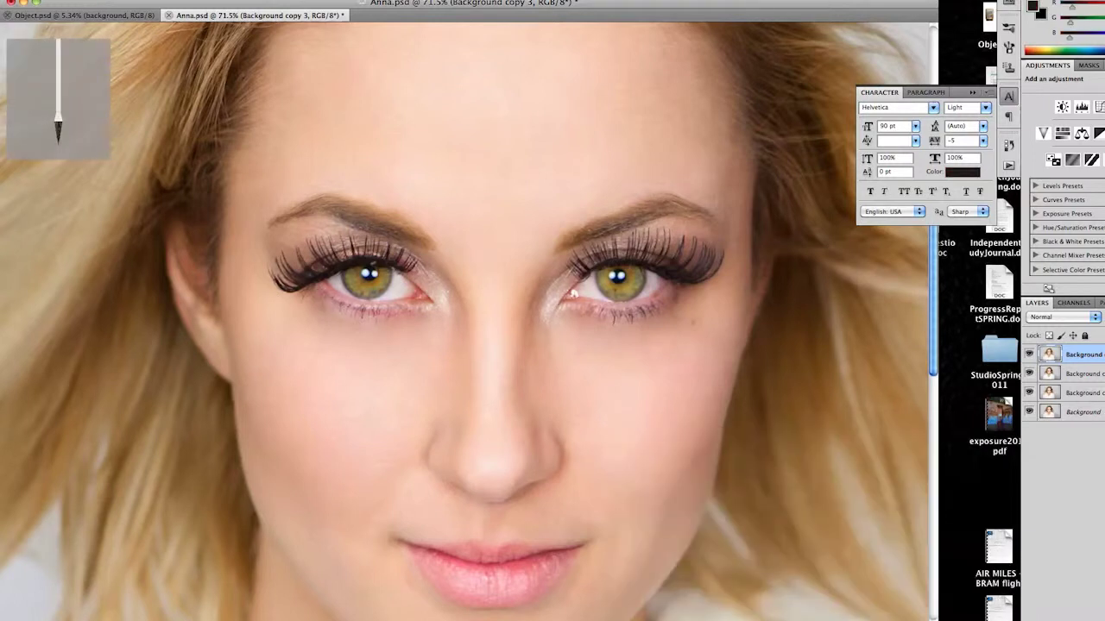
{"action": "scroll", "coordinate": [470, 320], "scroll_direction": "up", "scroll_amount": 2}
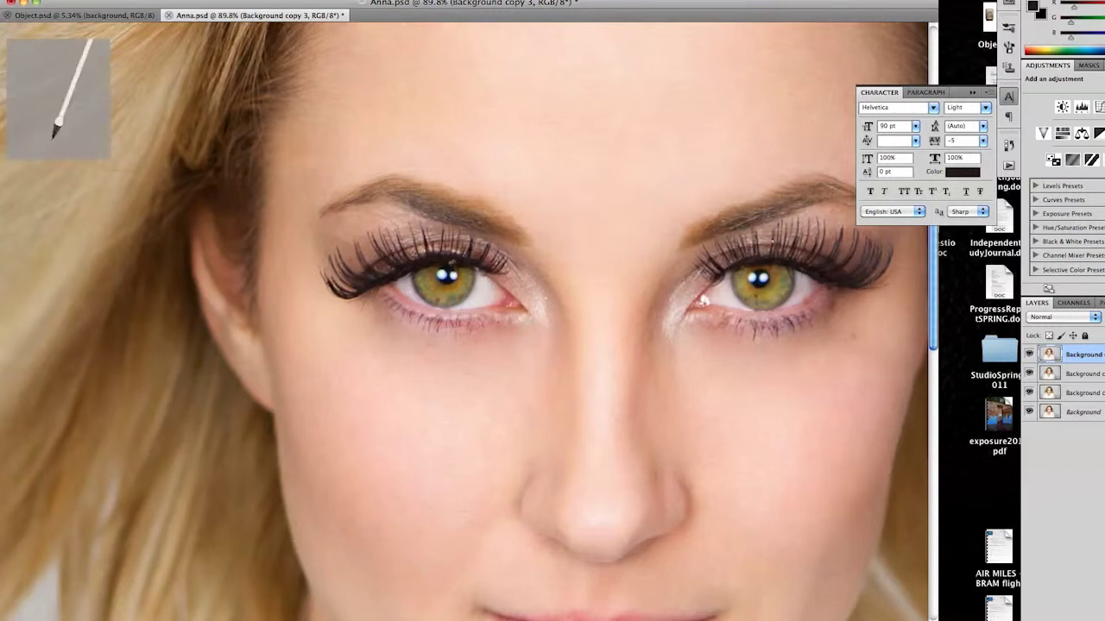
{"action": "scroll", "coordinate": [592, 395], "scroll_direction": "down", "scroll_amount": 5}
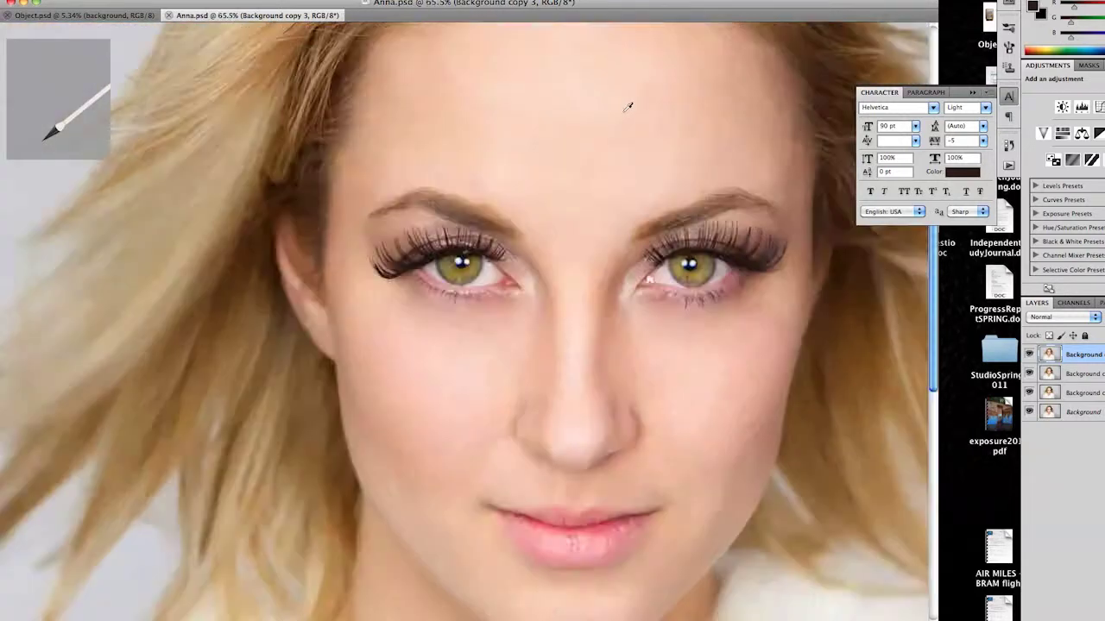
{"action": "scroll", "coordinate": [644, 495], "scroll_direction": "up", "scroll_amount": 5}
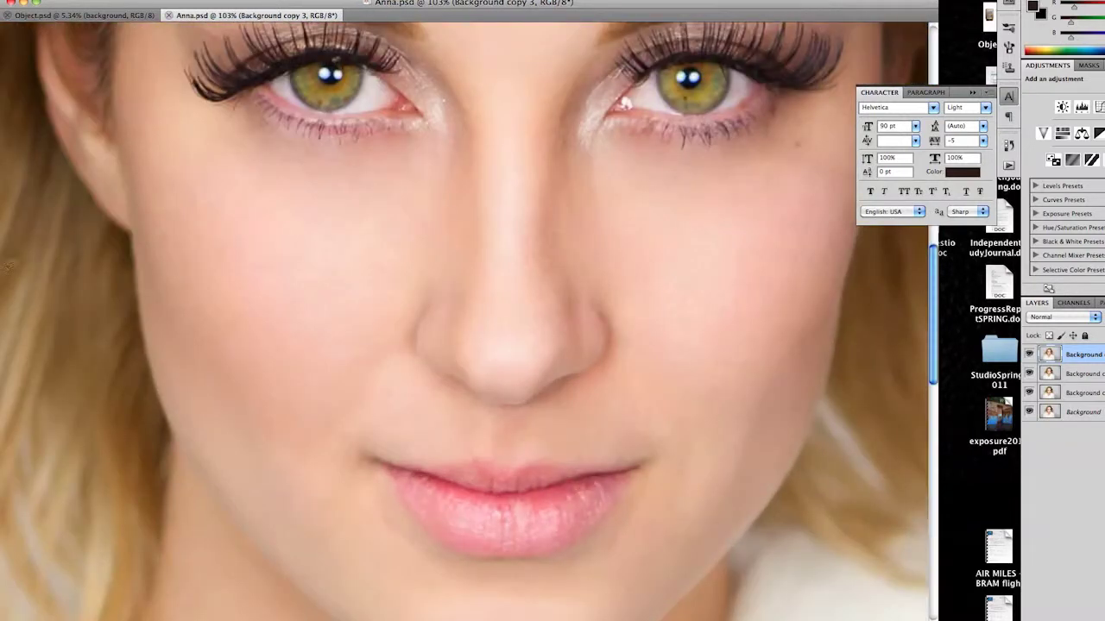
Lasso the lips and refine the outline in Quick Mask into a lip selection.
{"action": "left_click_drag", "start_coordinate": [432, 466], "coordinate": [476, 462]}
{"action": "left_click_drag", "start_coordinate": [391, 476], "coordinate": [384, 466]}
{"action": "key", "text": "q"}
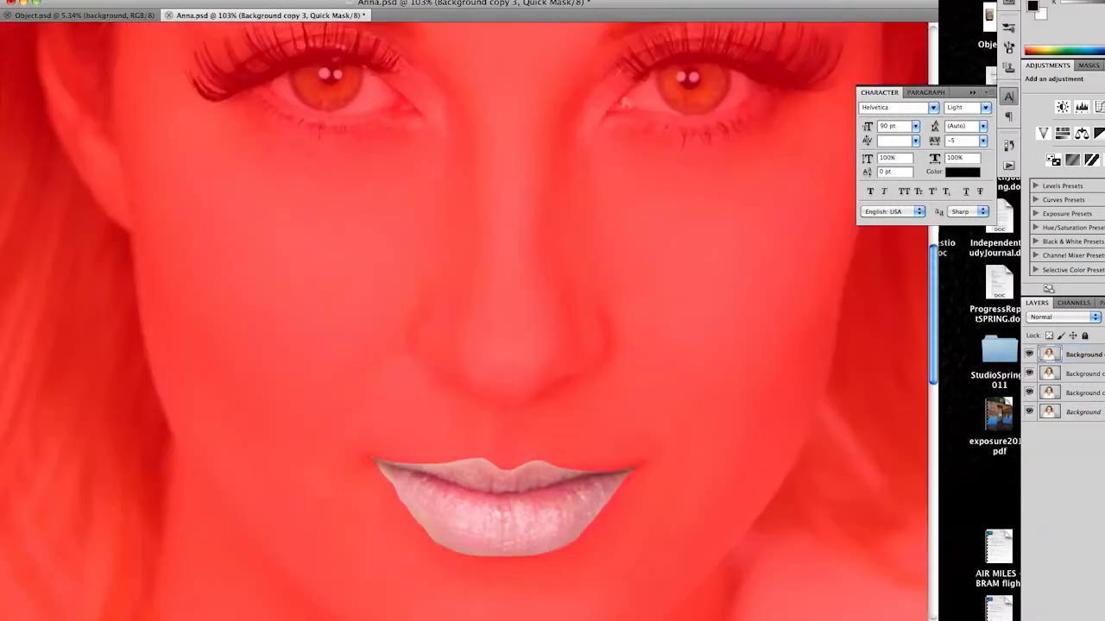
{"action": "key", "text": "q"}
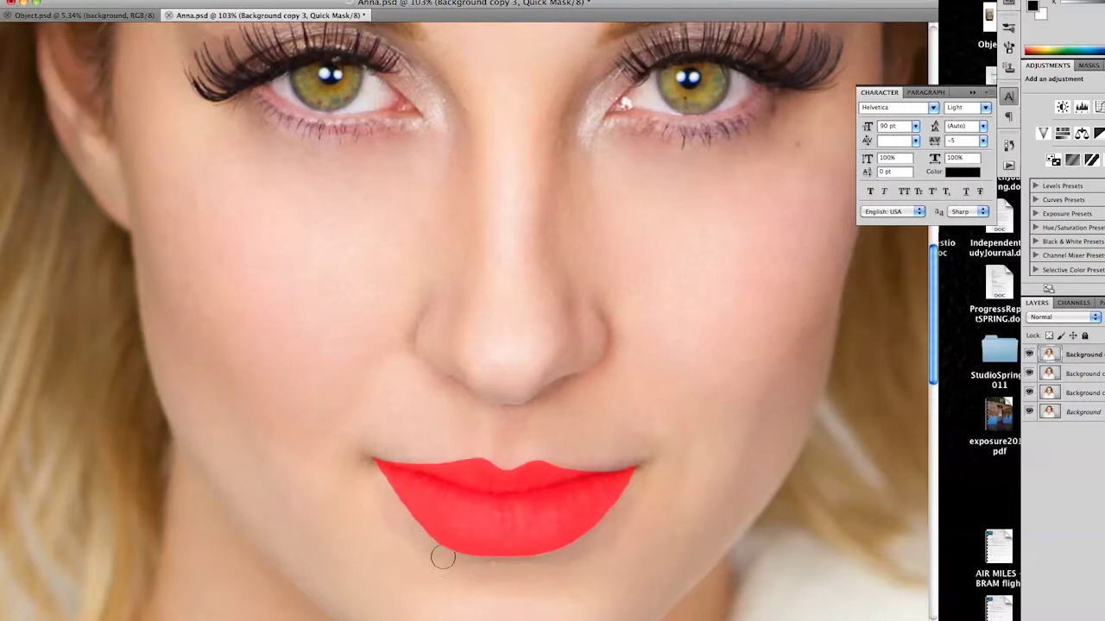
{"action": "key", "text": "q"}
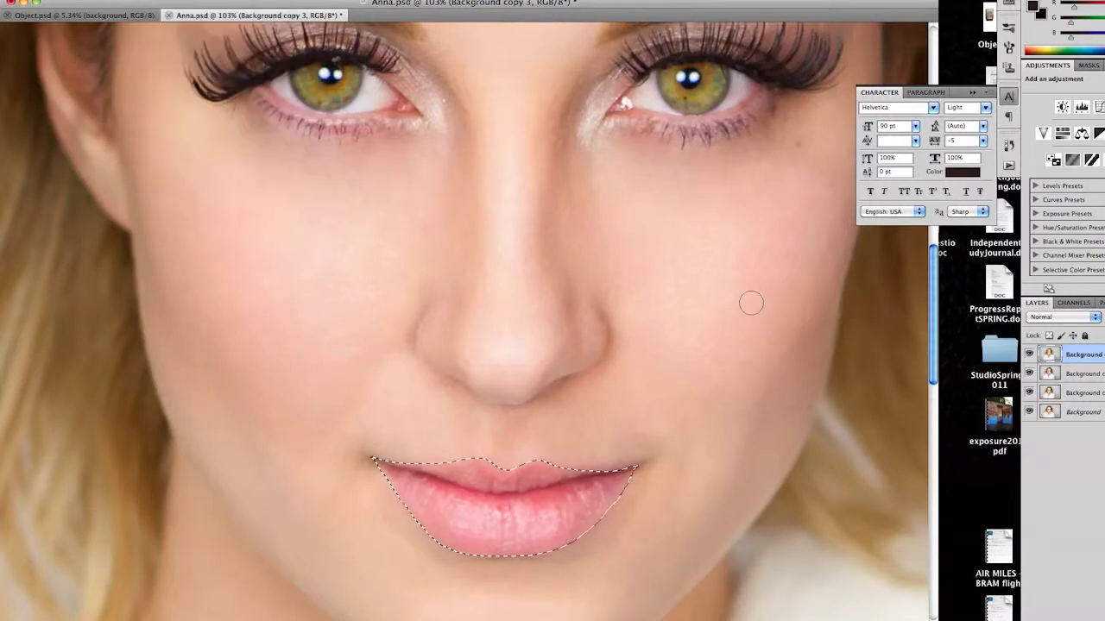
Give a new lip layer a pink Satin style with Distance 1 and Opacity 46%.
{"action": "key", "text": "ctrl+j"}
{"action": "double_click", "coordinate": [1079, 355]}
{"action": "left_click", "coordinate": [774, 340]}
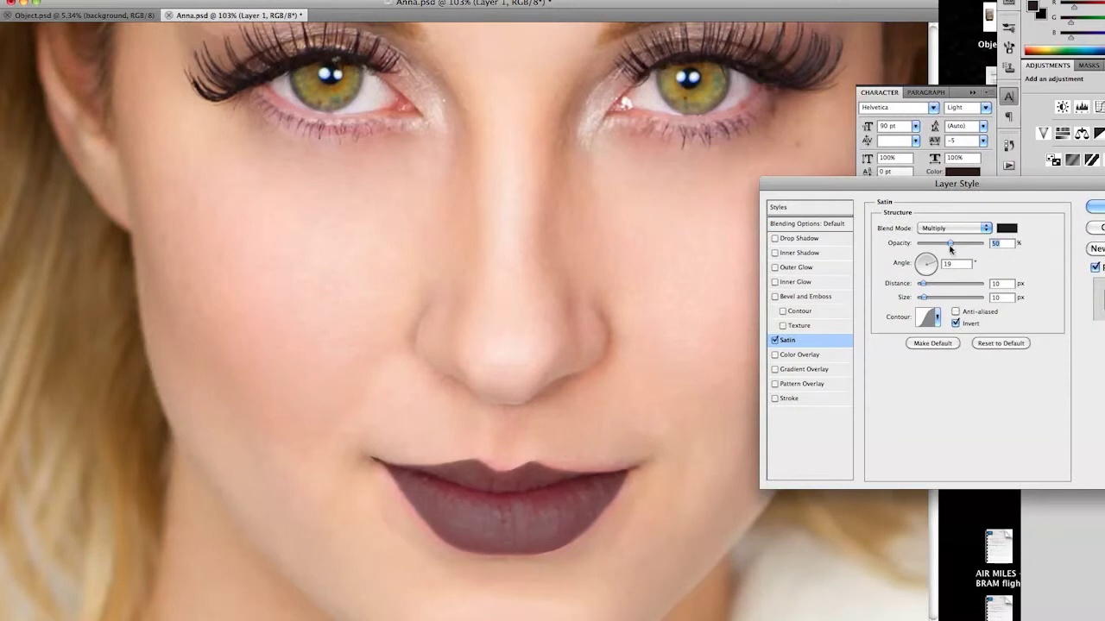
{"action": "left_click", "coordinate": [1007, 227]}
{"action": "left_click", "coordinate": [711, 488]}
{"action": "left_click_drag", "start_coordinate": [711, 489], "coordinate": [699, 471]}
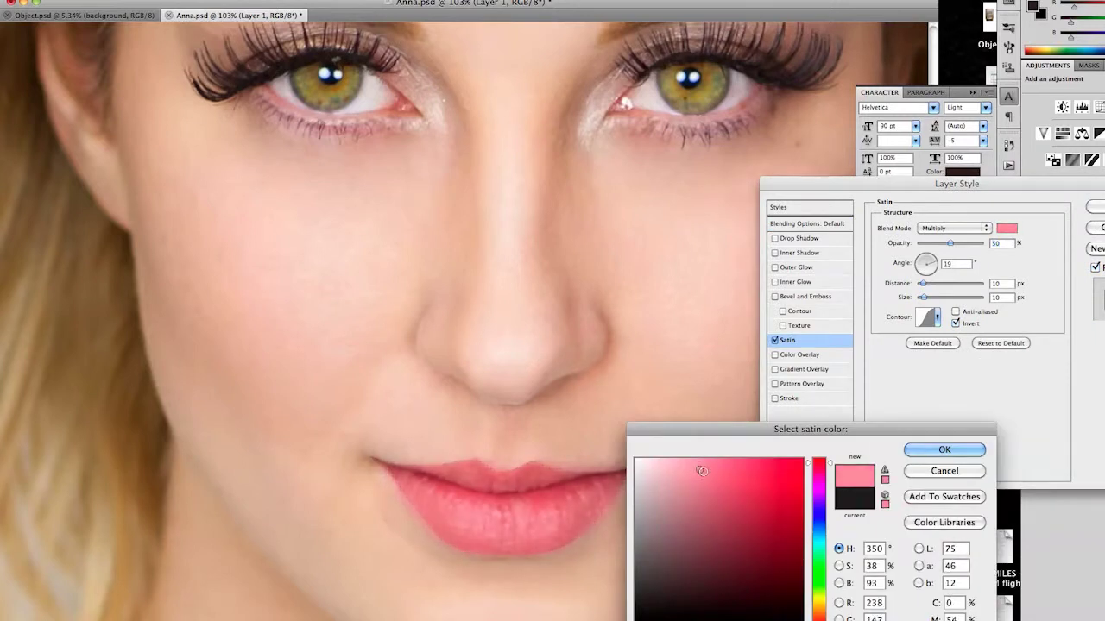
{"action": "left_click", "coordinate": [944, 450]}
{"action": "left_click_drag", "start_coordinate": [923, 285], "coordinate": [918, 285]}
{"action": "left_click_drag", "start_coordinate": [950, 244], "coordinate": [948, 244]}
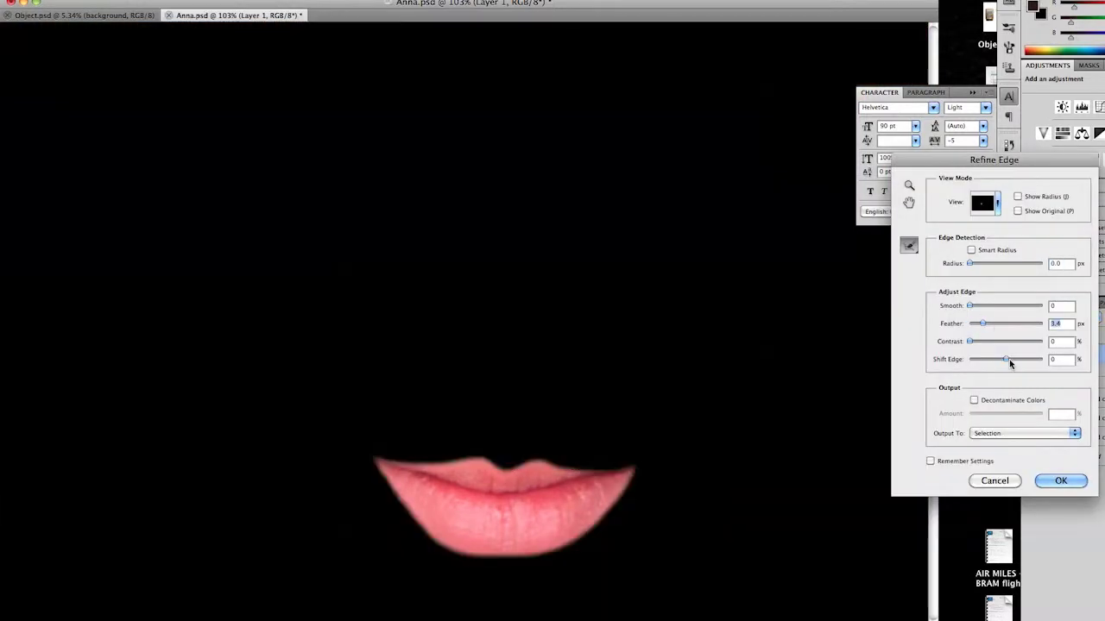
{"action": "key", "text": "Return"}
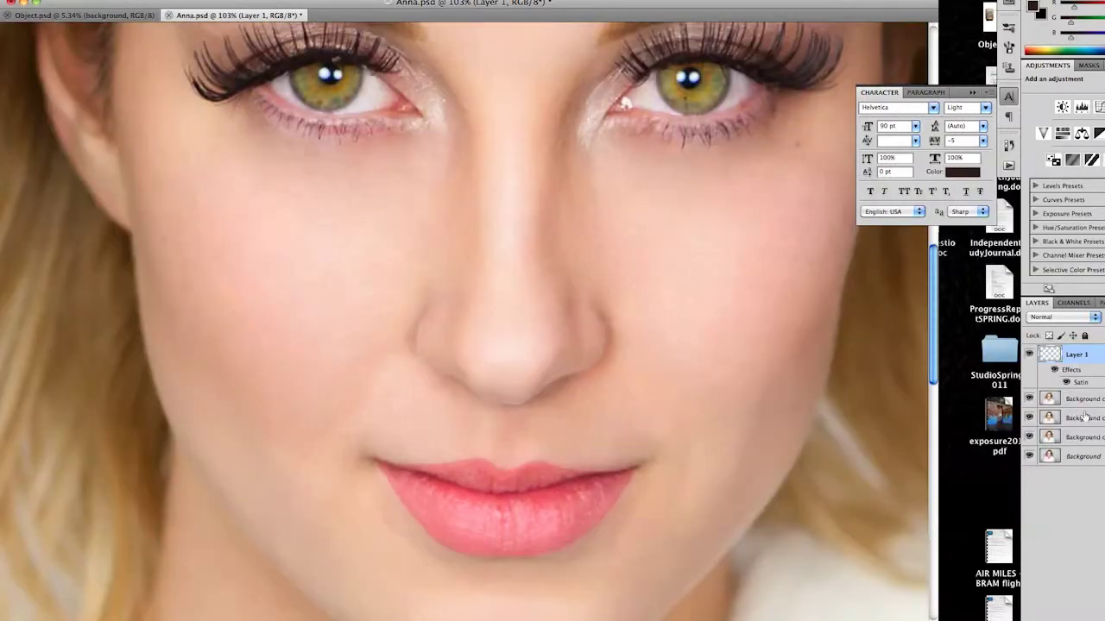
Hide Layer 1 and paste the satin style onto a new empty Layer 2.
{"action": "left_click", "coordinate": [1029, 354]}
{"action": "key", "text": "ctrl+shift+alt+n"}
{"action": "right_click", "coordinate": [1079, 354]}
{"action": "left_click", "coordinate": [1010, 592]}
{"action": "key", "text": "ctrl+0"}
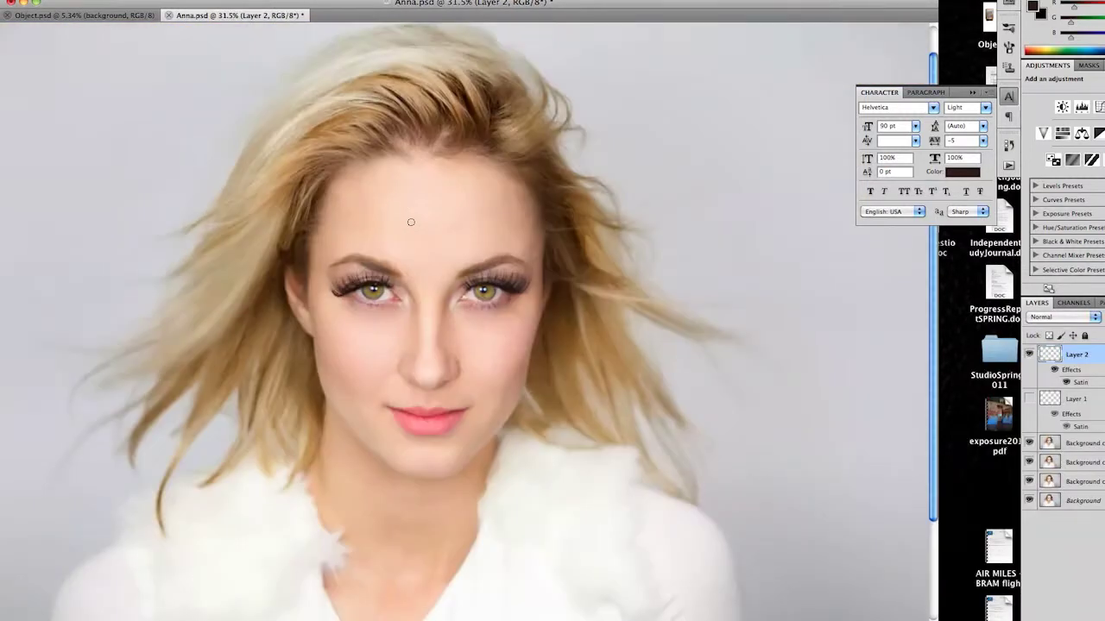
Add an Inner Glow to Layer 2 with lowered opacity and a pink colour.
{"action": "scroll", "coordinate": [411, 222], "scroll_direction": "down", "scroll_amount": 1}
{"action": "scroll", "coordinate": [333, 224], "scroll_direction": "up", "scroll_amount": 2}
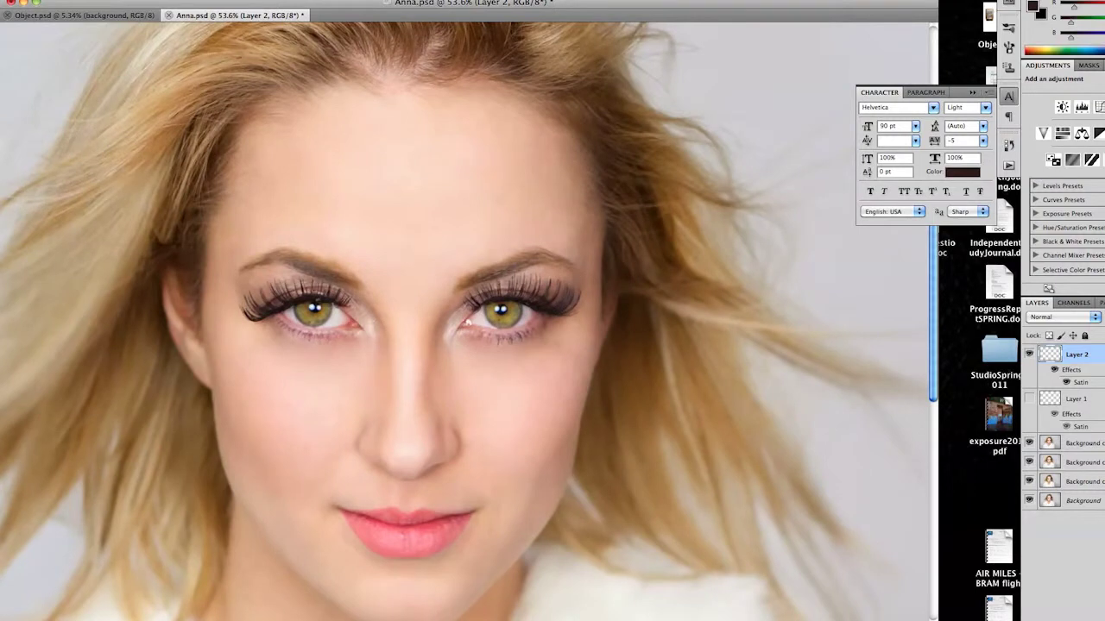
{"action": "double_click", "coordinate": [1102, 357]}
{"action": "left_click", "coordinate": [774, 282]}
{"action": "left_click_drag", "start_coordinate": [967, 244], "coordinate": [930, 248]}
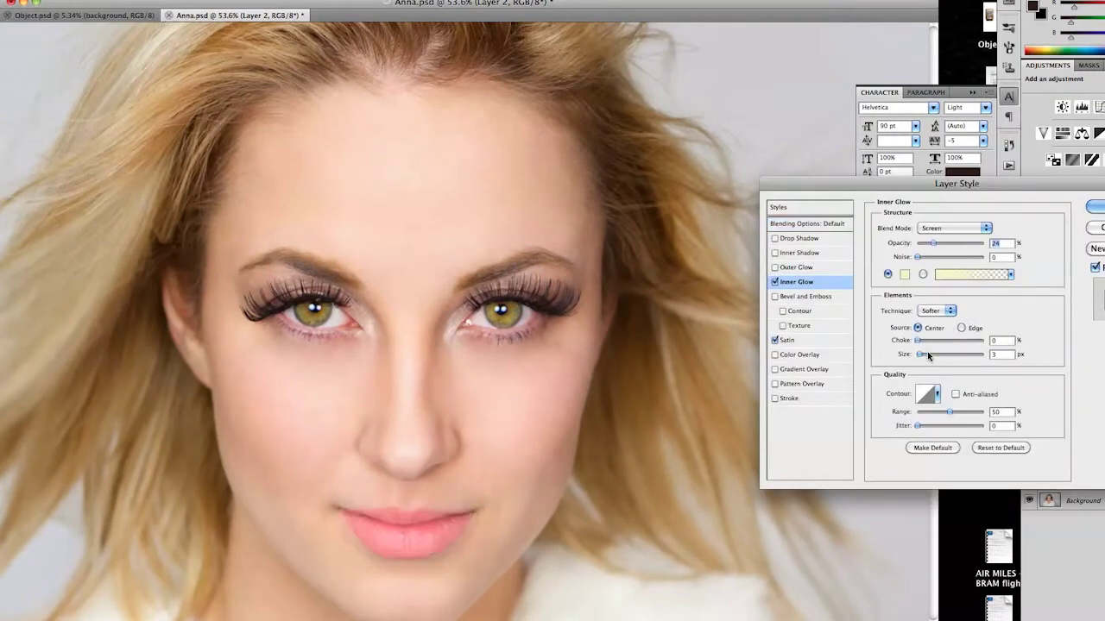
{"action": "left_click", "coordinate": [904, 275]}
{"action": "left_click", "coordinate": [794, 483]}
{"action": "left_click", "coordinate": [944, 455]}
Set the inner glow blend mode to Multiply and accept the layer style.
{"action": "left_click", "coordinate": [954, 228]}
{"action": "left_click", "coordinate": [947, 148]}
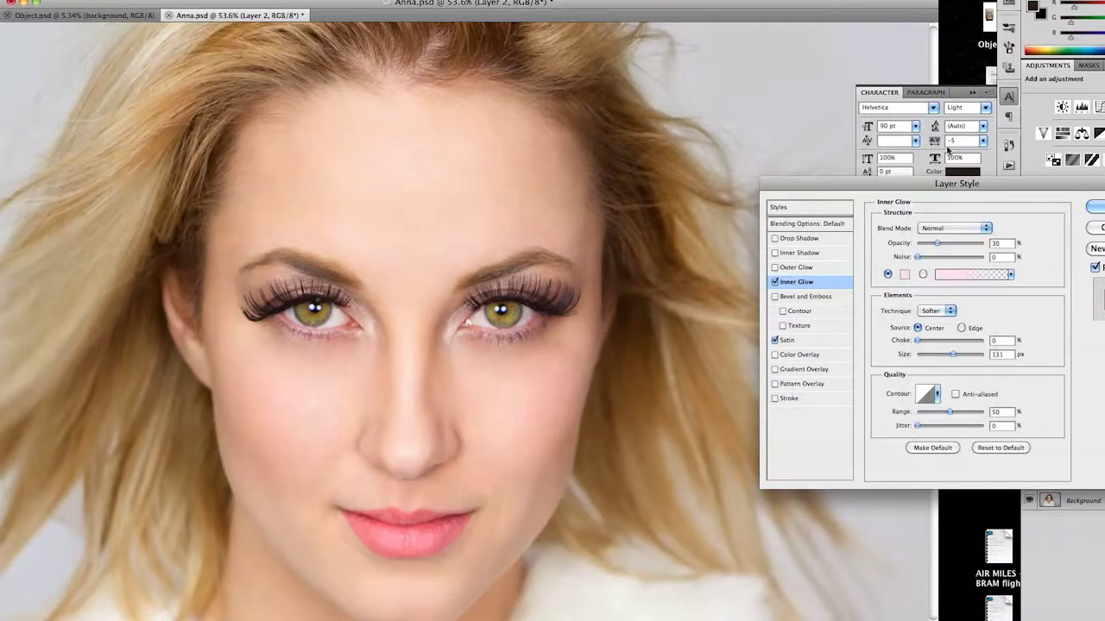
{"action": "left_click", "coordinate": [953, 228]}
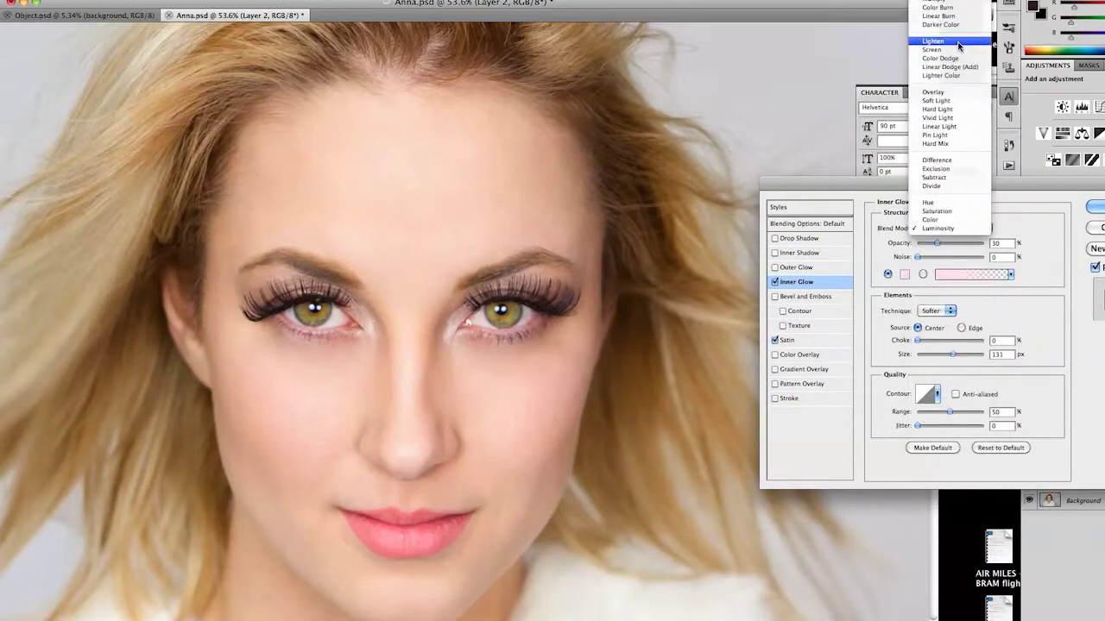
{"action": "left_click", "coordinate": [955, 211]}
{"action": "left_click", "coordinate": [961, 229]}
{"action": "left_click", "coordinate": [950, 280]}
{"action": "key", "text": "Return"}
Compare layers by toggling visibility, then stamp all visible layers into a merged layer.
{"action": "key", "text": "ctrl+0"}
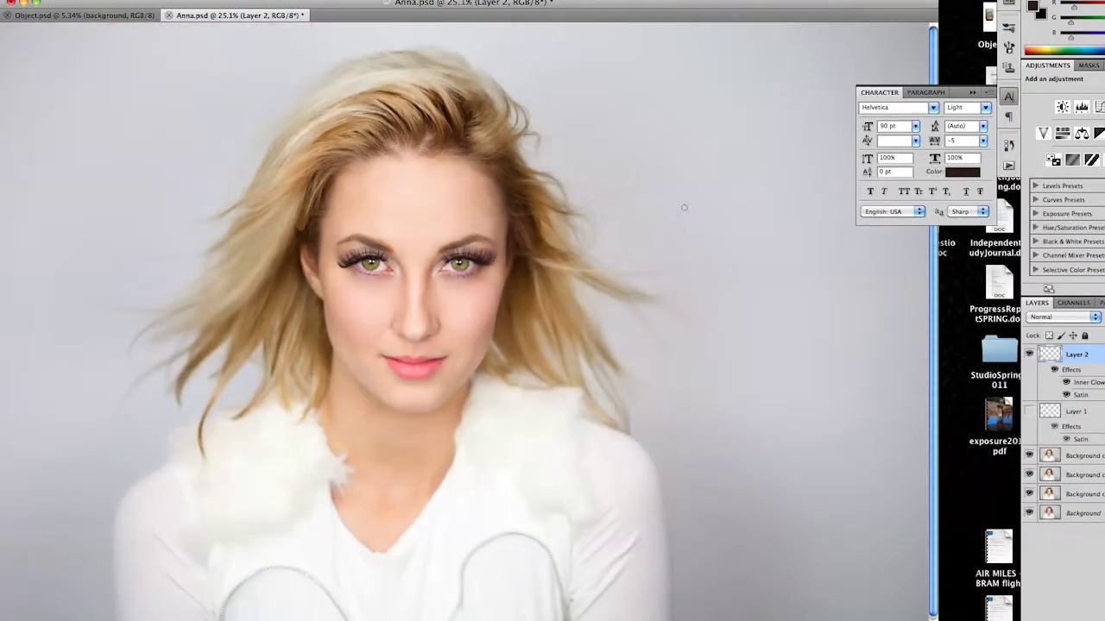
{"action": "scroll", "coordinate": [553, 216], "scroll_direction": "up", "scroll_amount": 3}
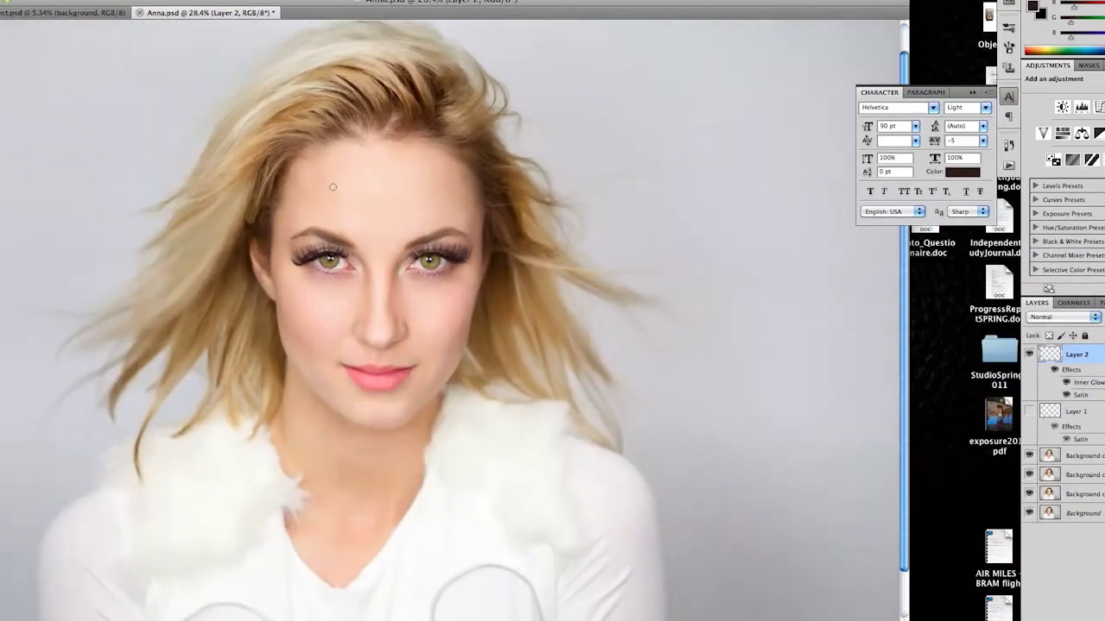
{"action": "left_click", "coordinate": [1028, 355]}
{"action": "left_click", "coordinate": [1029, 475]}
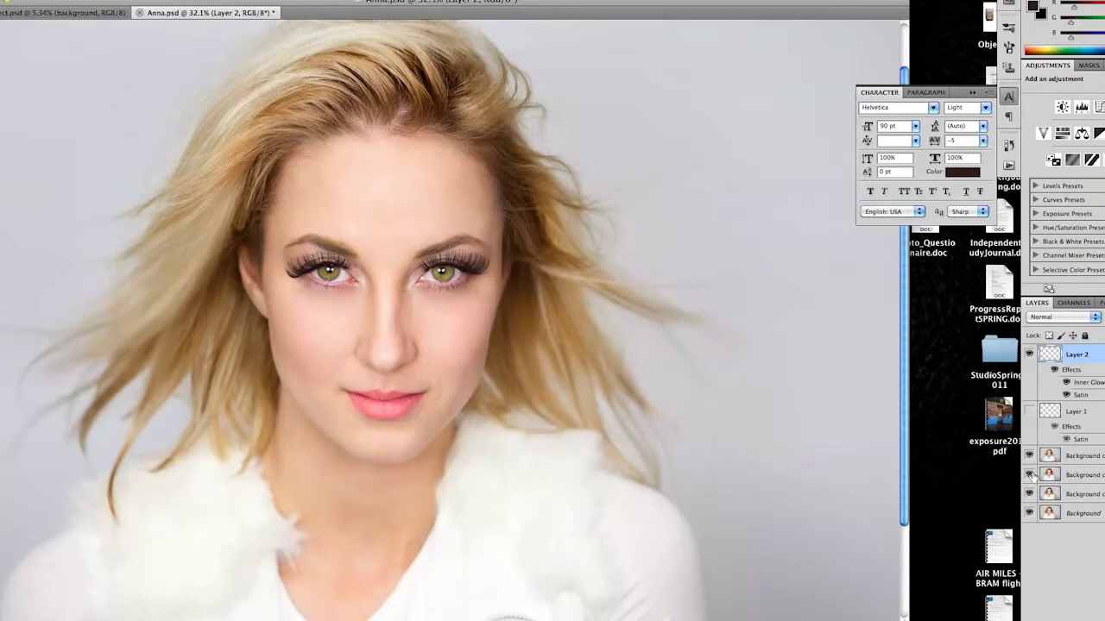
{"action": "left_click", "coordinate": [1028, 494]}
{"action": "left_click", "coordinate": [1029, 494]}
{"action": "left_click", "coordinate": [1028, 494]}
{"action": "left_click", "coordinate": [1029, 493]}
{"action": "key", "text": "super+alt+shift+e"}
{"action": "right_click", "coordinate": [1090, 355]}
Delete the merged layer and add a Hue/Saturation adjustment limited to Reds.
{"action": "left_click", "coordinate": [1029, 420]}
{"action": "key", "text": "Return"}
{"action": "left_click", "coordinate": [1062, 133]}
{"action": "left_click", "coordinate": [1033, 106]}
{"action": "scroll", "coordinate": [464, 292], "scroll_direction": "up", "scroll_amount": 5}
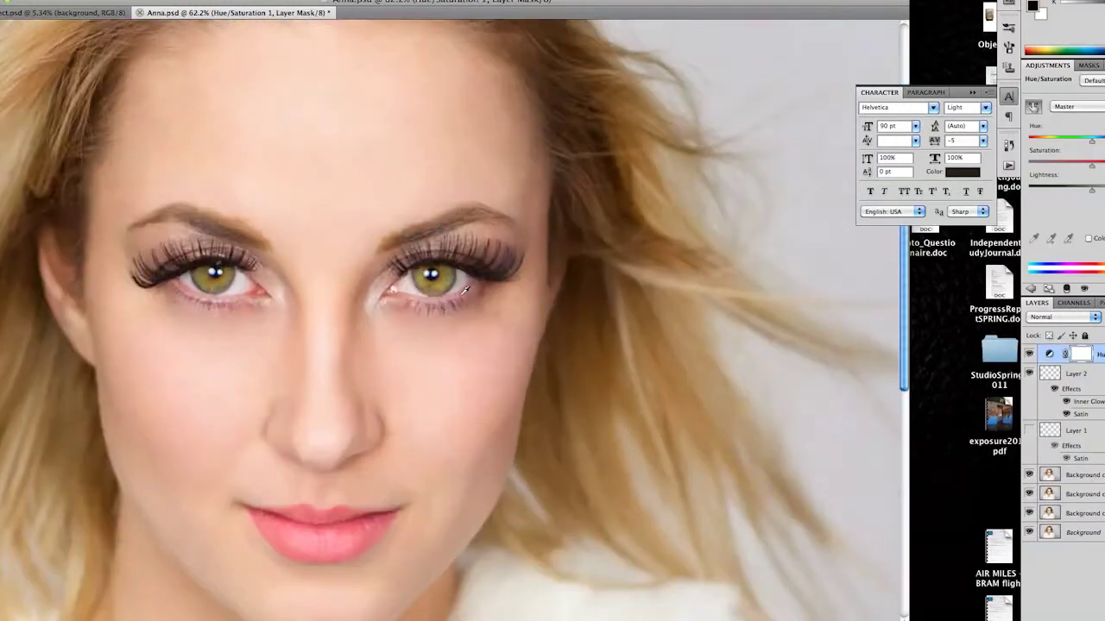
{"action": "scroll", "coordinate": [457, 292], "scroll_direction": "down", "scroll_amount": 4}
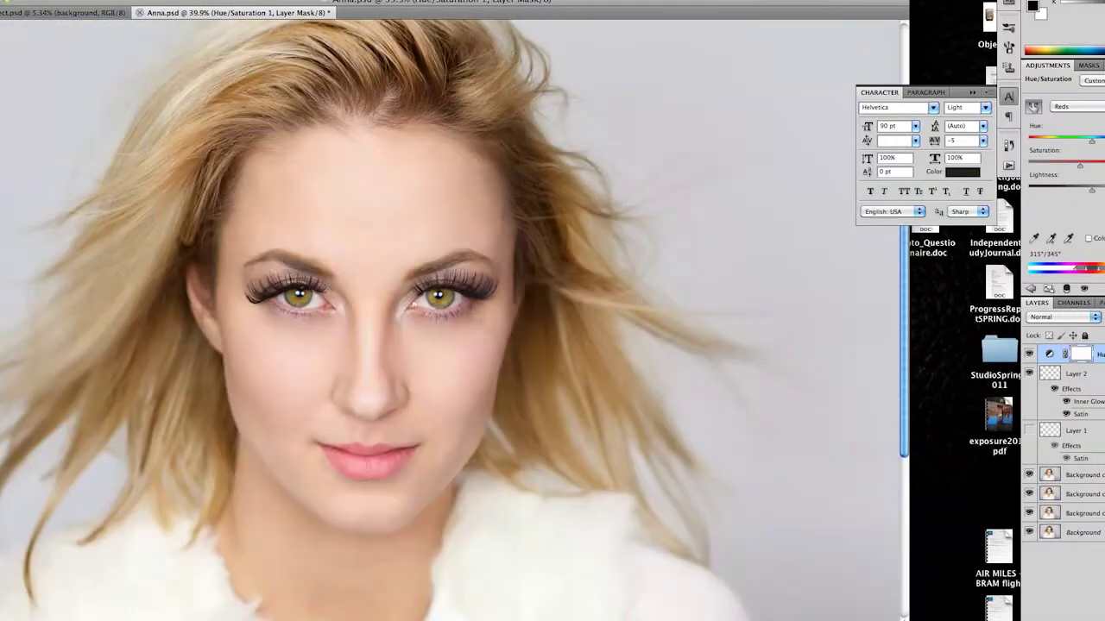
Invert the Hue/Saturation mask to black and paint it with a resized brush.
{"action": "key", "text": "b"}
{"action": "scroll", "coordinate": [485, 209], "scroll_direction": "down", "scroll_amount": 3}
{"action": "key", "text": "bracketright"}
{"action": "key", "text": "bracketright"}
{"action": "key", "text": "bracketright"}
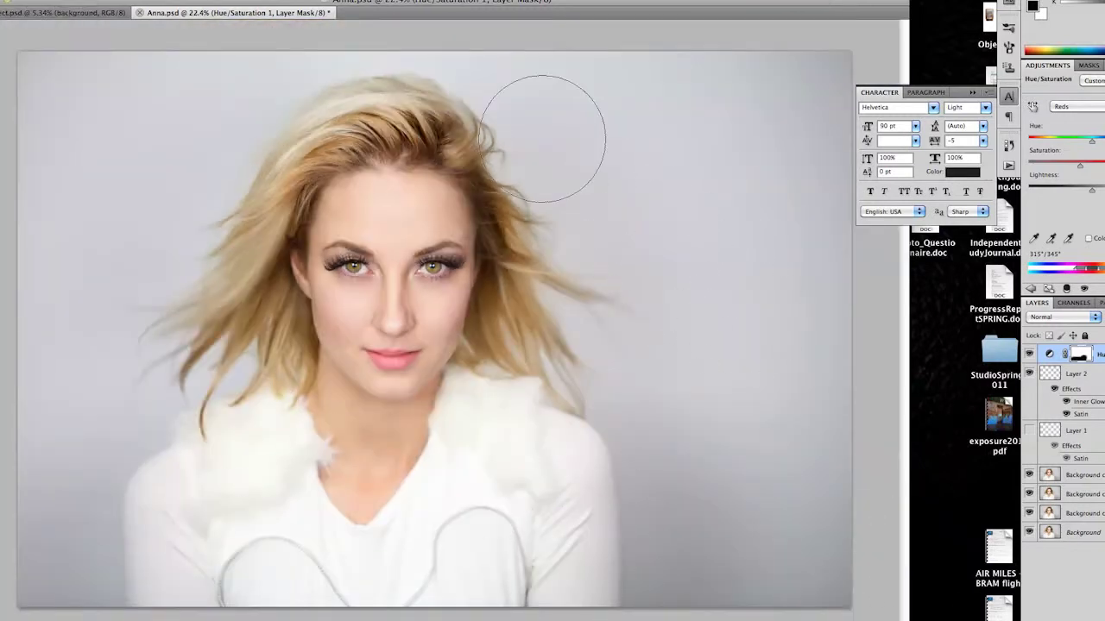
{"action": "key", "text": "ctrl+i"}
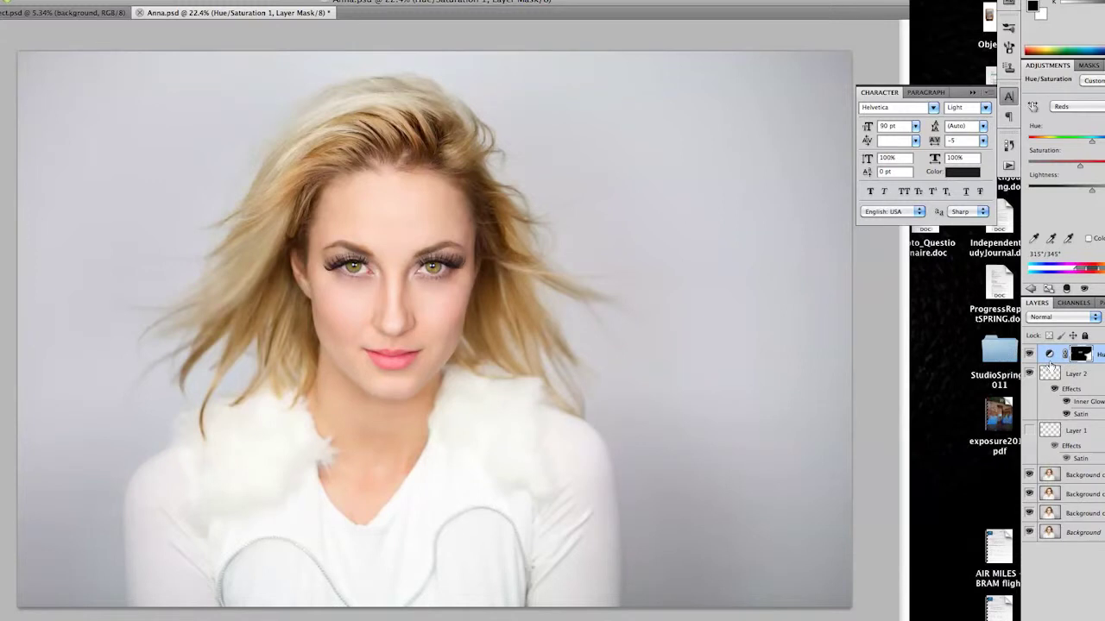
{"action": "left_click", "coordinate": [1050, 354]}
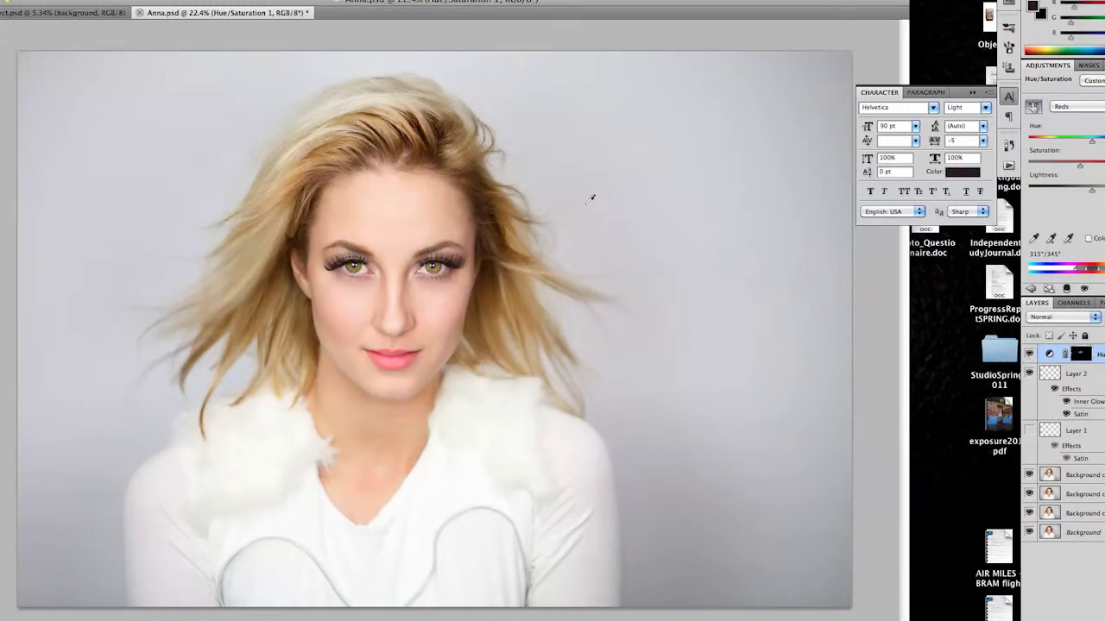
{"action": "scroll", "coordinate": [612, 242], "scroll_direction": "up", "scroll_amount": 5}
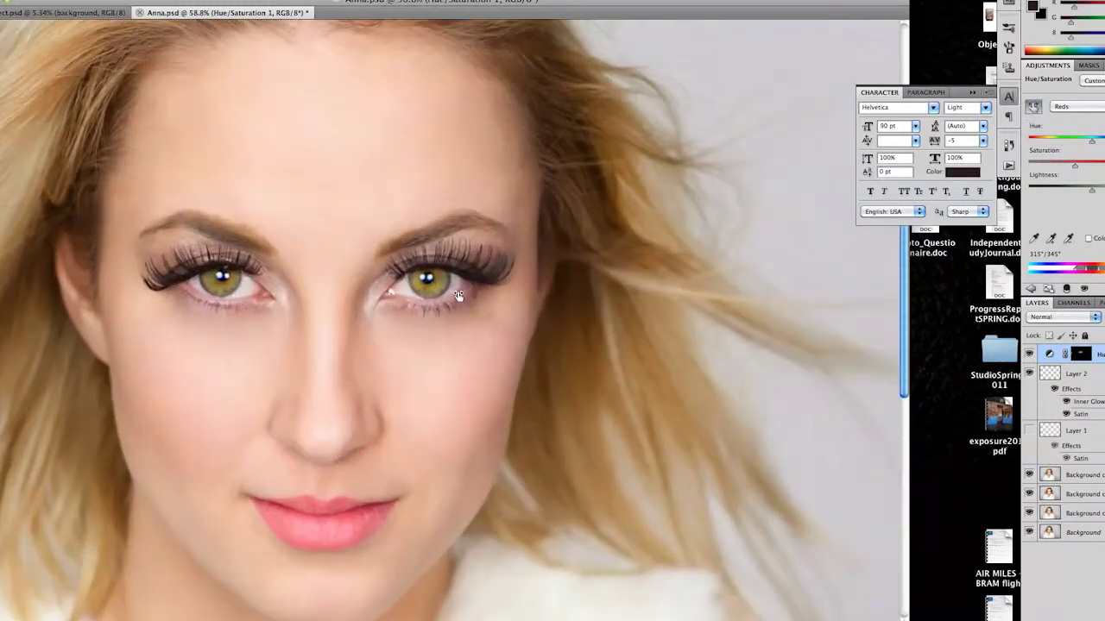
{"action": "scroll", "coordinate": [458, 350], "scroll_direction": "down", "scroll_amount": 5}
{"action": "left_click", "coordinate": [1080, 354]}
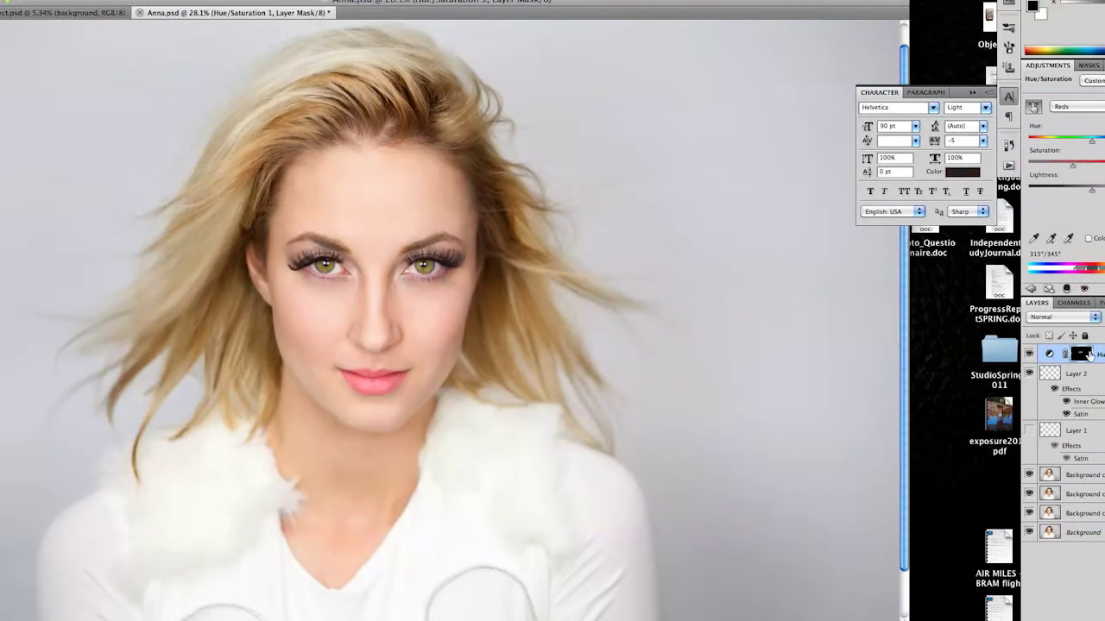
{"action": "right_click", "coordinate": [197, 112]}
{"action": "scroll", "coordinate": [425, 345], "scroll_direction": "up", "scroll_amount": 3}
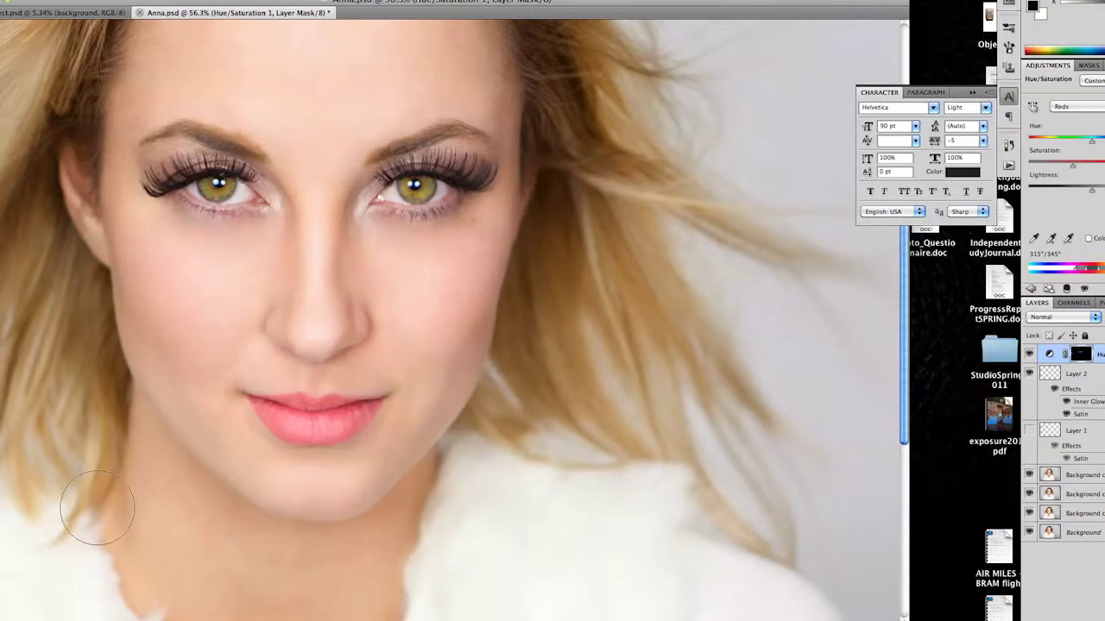
{"action": "scroll", "coordinate": [26, 505], "scroll_direction": "down", "scroll_amount": 3}
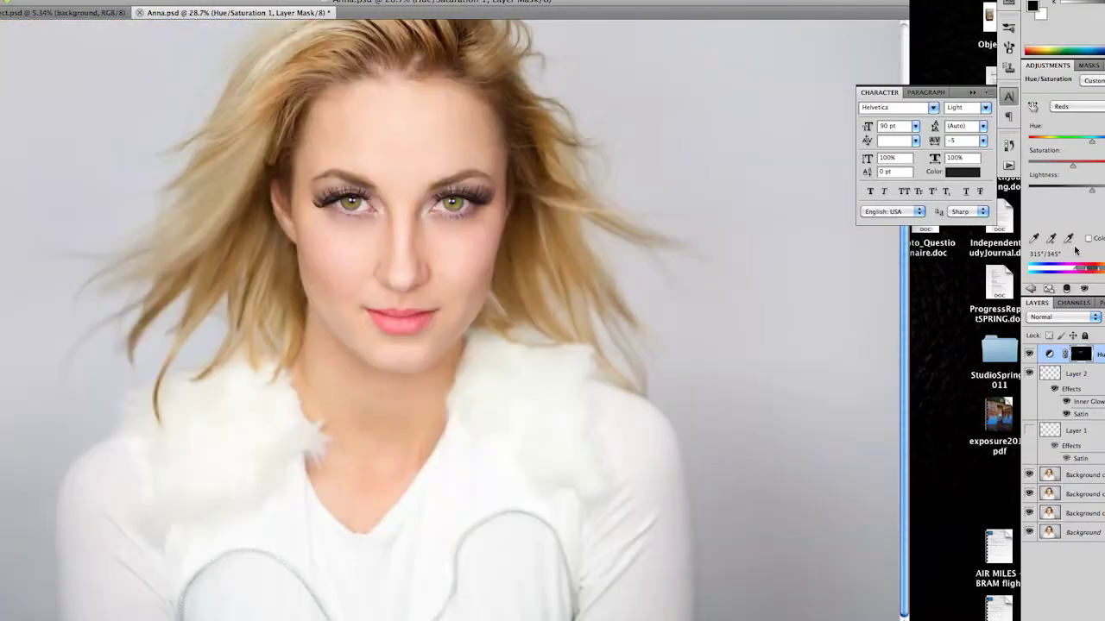
Compare against the original photo, then select Background copy 3 with a larger brush.
{"action": "key", "text": "ctrl+0"}
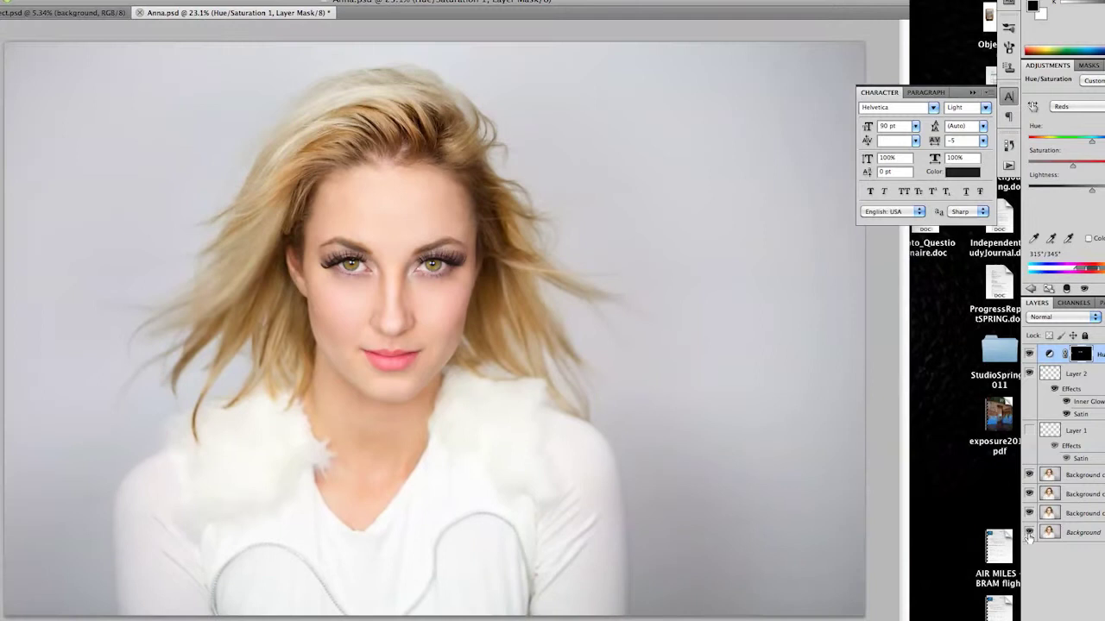
{"action": "left_click", "coordinate": [1028, 533], "text": "alt"}
{"action": "left_click", "coordinate": [1028, 534], "text": "alt"}
{"action": "left_click", "coordinate": [1079, 475]}
{"action": "scroll", "coordinate": [676, 134], "scroll_direction": "up", "scroll_amount": 3}
{"action": "key", "text": "bracketright"}
{"action": "key", "text": "bracketright"}
{"action": "key", "text": "bracketright"}
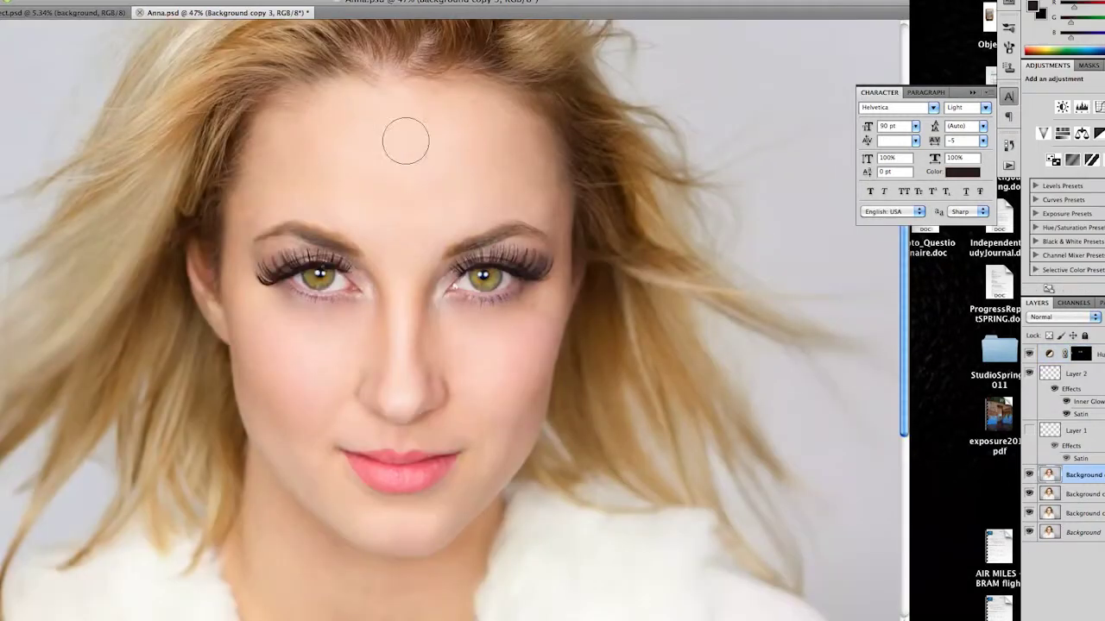
Set a small retouching brush and sample clean skin as the source.
{"action": "key", "text": "bracketleft"}
{"action": "key", "text": "bracketleft"}
{"action": "key", "text": "bracketleft"}
{"action": "scroll", "coordinate": [471, 146], "scroll_direction": "down", "scroll_amount": 1}
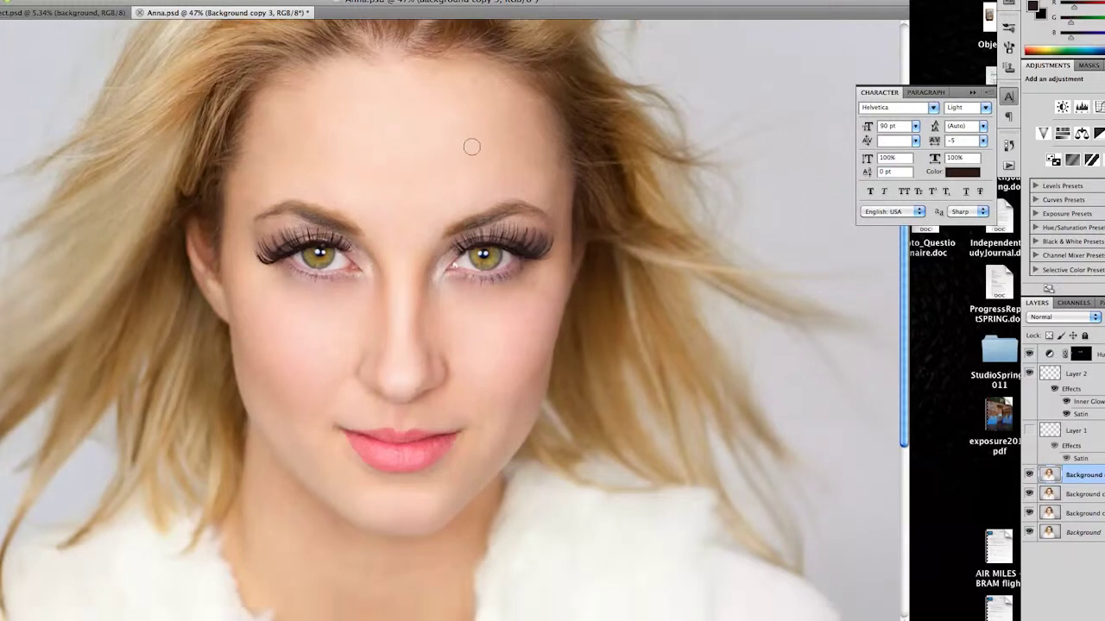
{"action": "scroll", "coordinate": [558, 299], "scroll_direction": "down", "scroll_amount": 4}
{"action": "scroll", "coordinate": [311, 447], "scroll_direction": "up", "scroll_amount": 5}
{"action": "key", "text": "Return"}
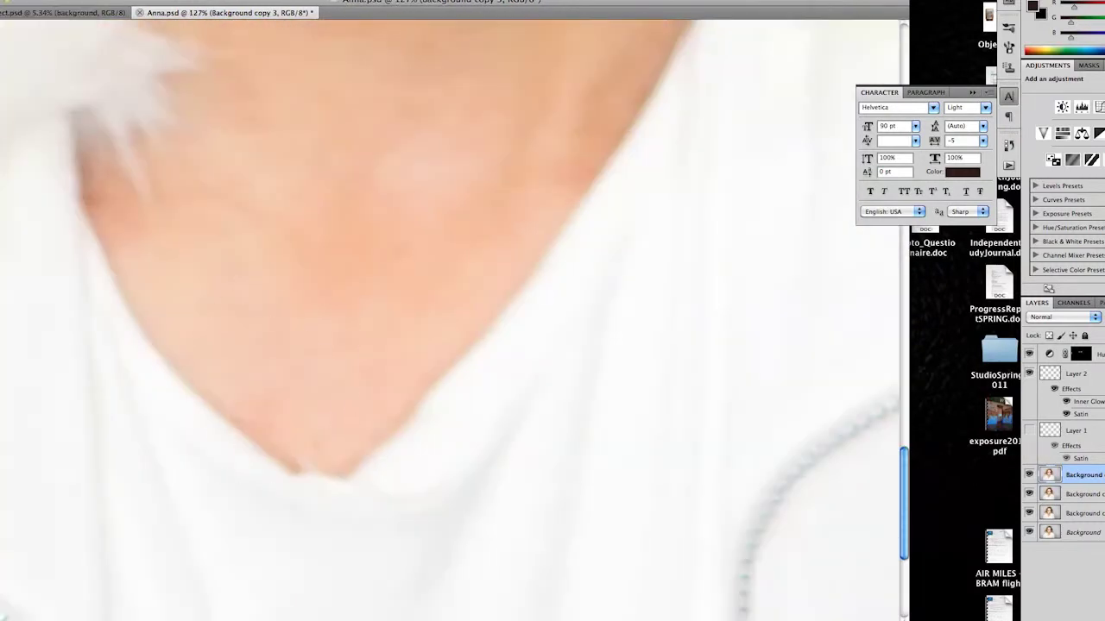
{"action": "right_click", "coordinate": [347, 336]}
{"action": "key", "text": "Return"}
{"action": "left_click", "coordinate": [164, 274], "text": "alt"}
Paint over the woman's neck to smooth and clean the skin.
{"action": "scroll", "coordinate": [429, 325], "scroll_direction": "down", "scroll_amount": 3}
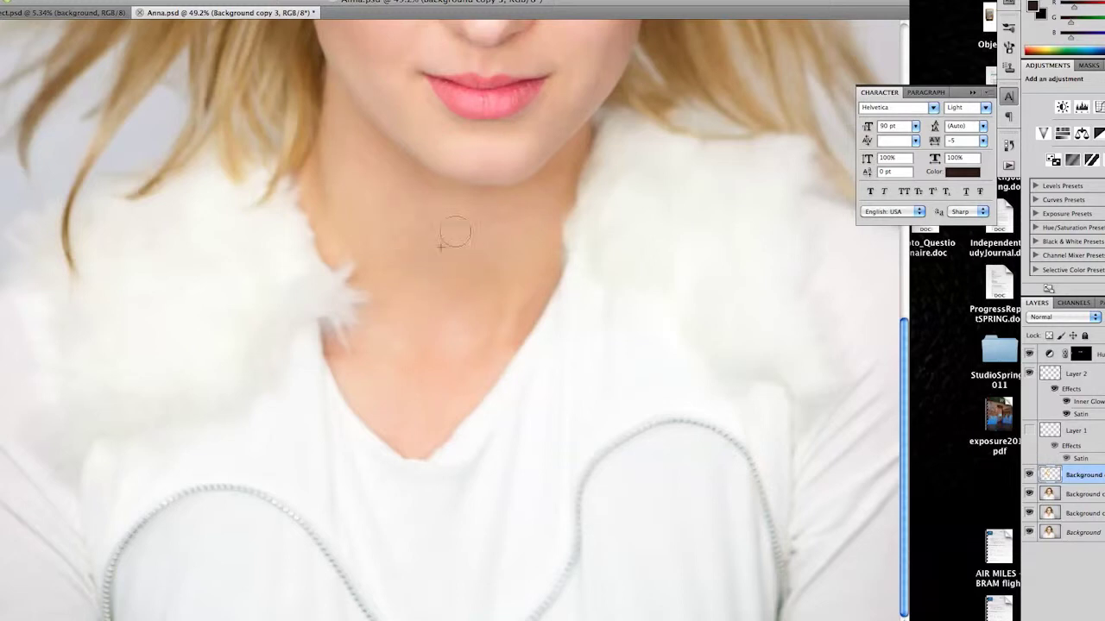
{"action": "scroll", "coordinate": [443, 391], "scroll_direction": "down", "scroll_amount": 3}
{"action": "scroll", "coordinate": [403, 465], "scroll_direction": "up", "scroll_amount": 2}
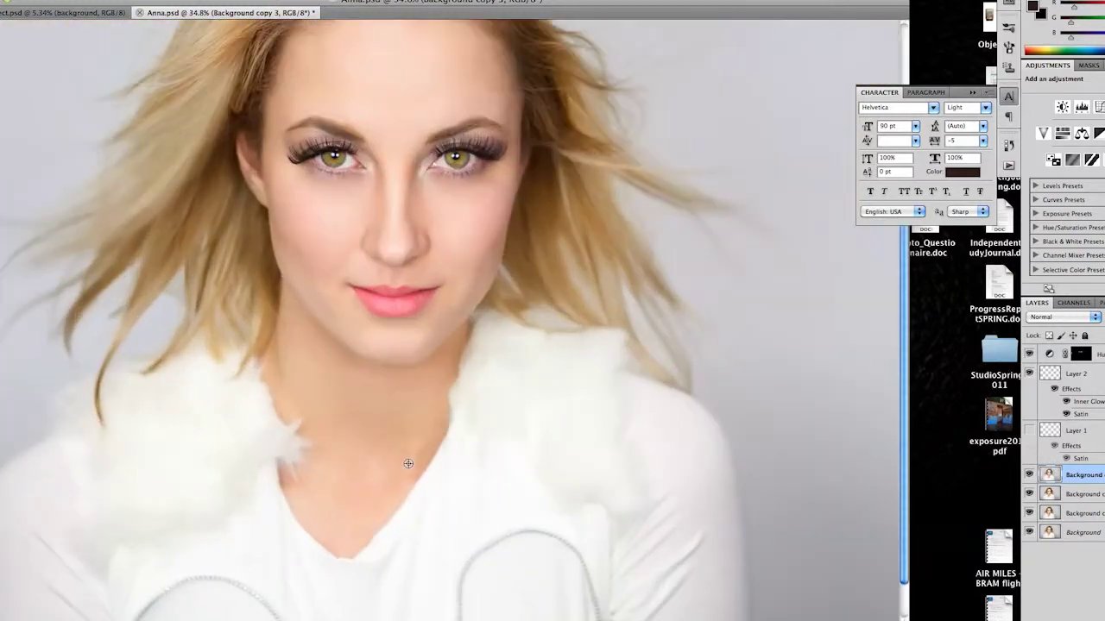
{"action": "scroll", "coordinate": [431, 431], "scroll_direction": "up", "scroll_amount": 1}
{"action": "scroll", "coordinate": [428, 428], "scroll_direction": "up", "scroll_amount": 1}
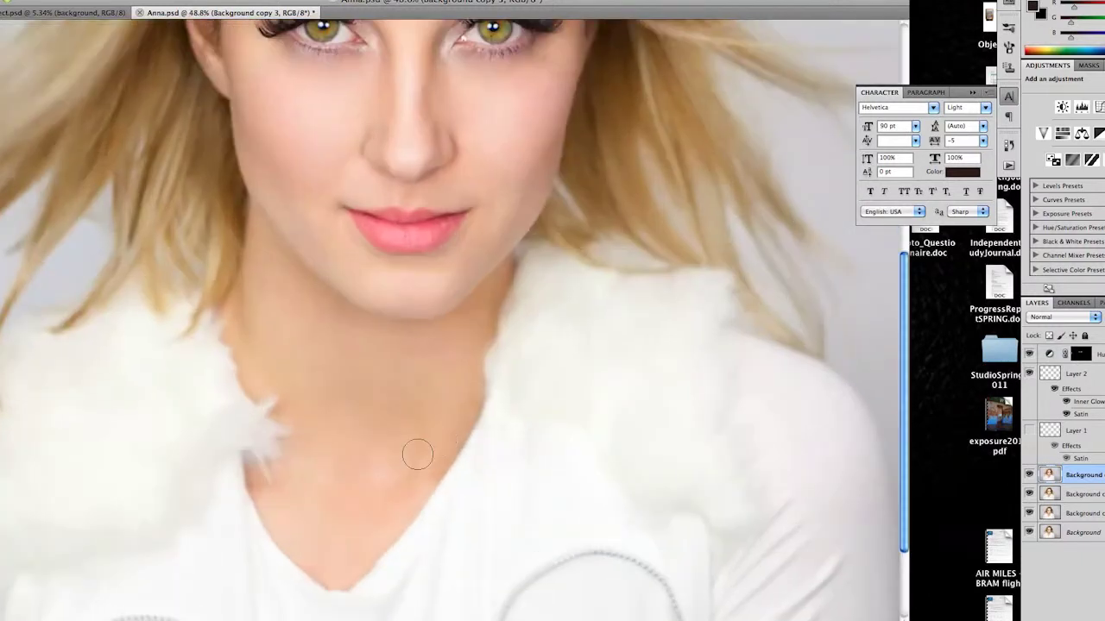
{"action": "left_click_drag", "start_coordinate": [416, 433], "coordinate": [351, 447]}
{"action": "scroll", "coordinate": [260, 489], "scroll_direction": "down", "scroll_amount": 3}
{"action": "scroll", "coordinate": [277, 556], "scroll_direction": "up", "scroll_amount": 4}
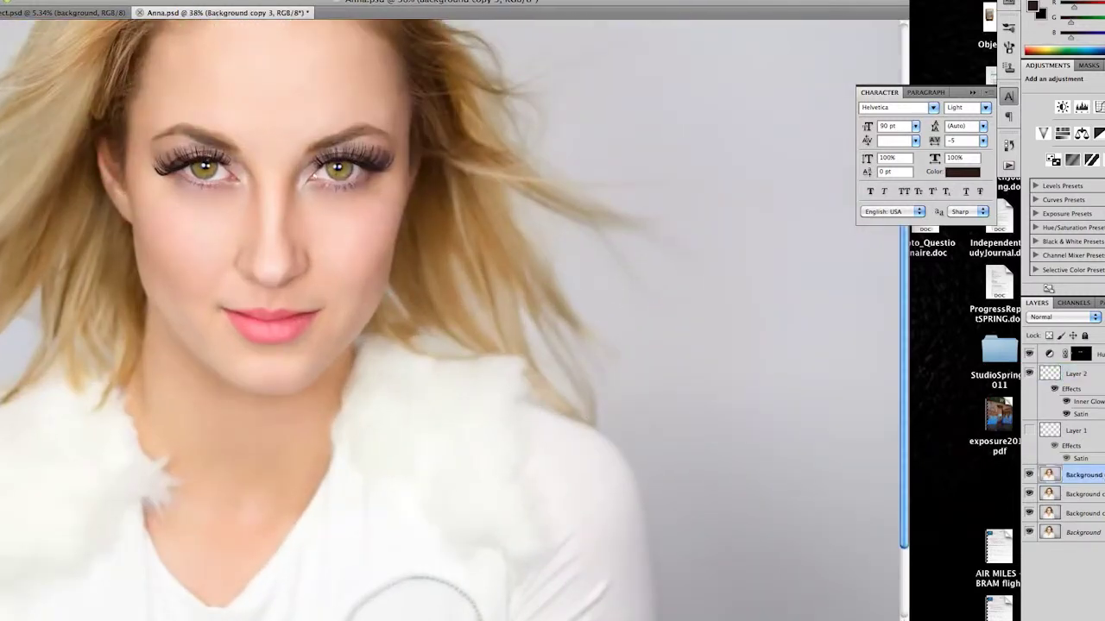
{"action": "key", "text": "ctrl+shift+x"}
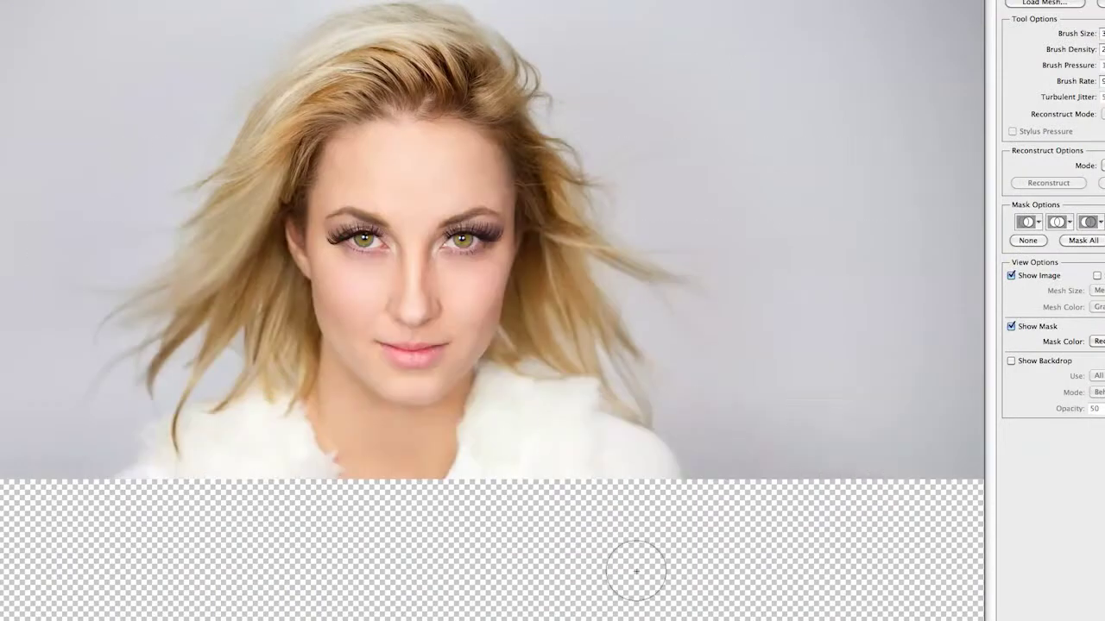
Forward-warp the neck and jawline in Liquify, resizing the brush, and apply.
{"action": "key", "text": "bracketright"}
{"action": "key", "text": "bracketright"}
{"action": "key", "text": "bracketright"}
{"action": "left_click_drag", "start_coordinate": [320, 345], "coordinate": [333, 396]}
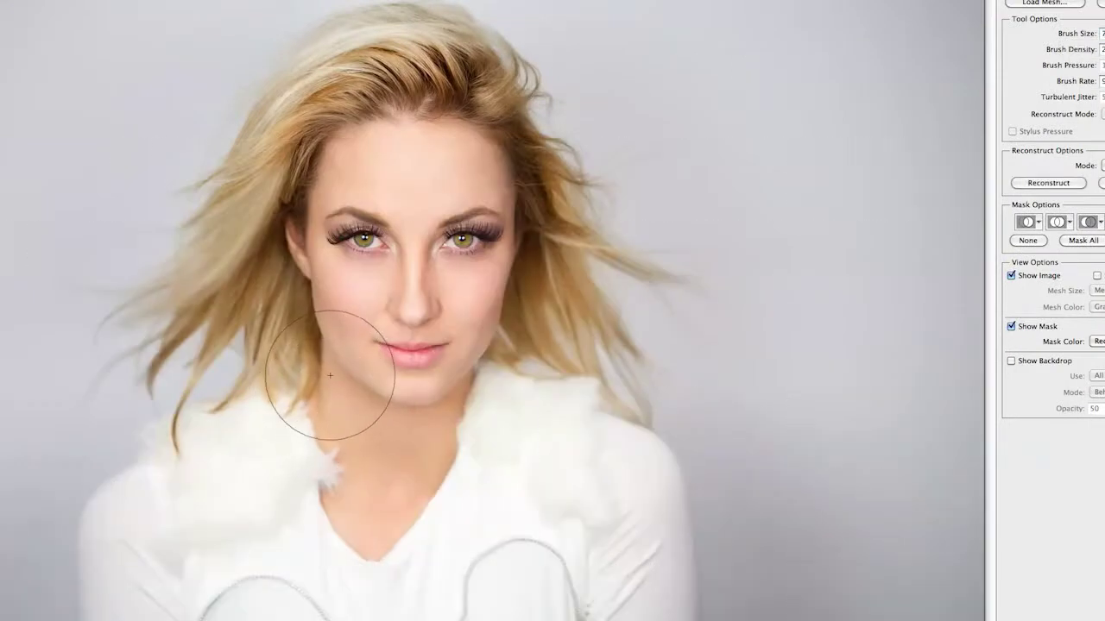
{"action": "key", "text": "bracketleft"}
{"action": "key", "text": "bracketleft"}
{"action": "key", "text": "bracketleft"}
{"action": "scroll", "coordinate": [326, 359], "scroll_direction": "up", "scroll_amount": 1}
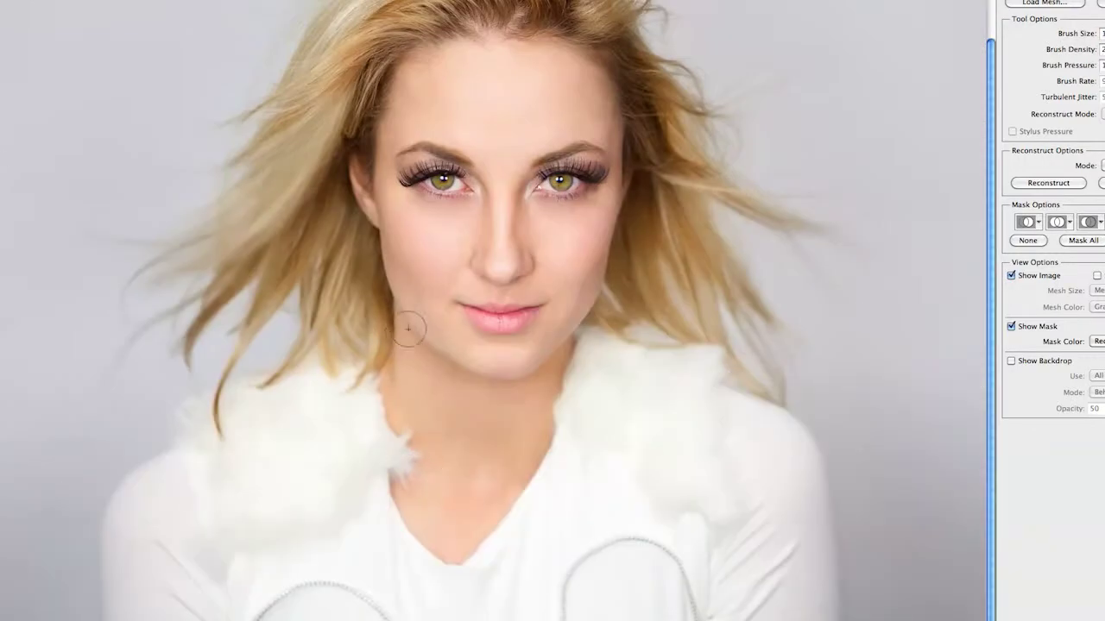
{"action": "key", "text": "bracketright"}
{"action": "key", "text": "bracketright"}
{"action": "key", "text": "bracketright"}
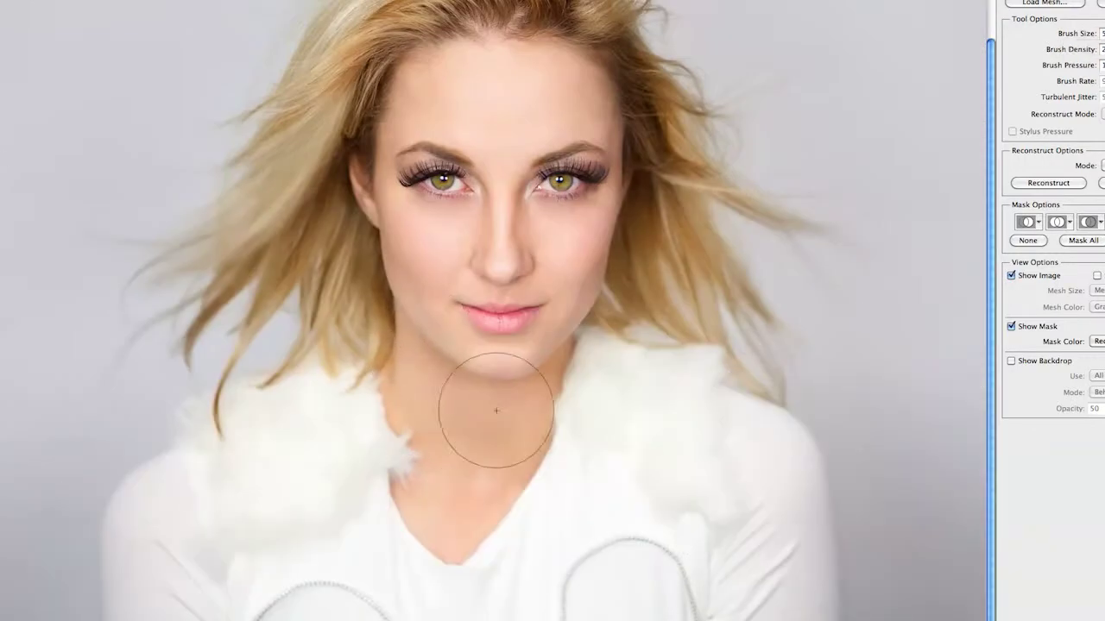
{"action": "left_click_drag", "start_coordinate": [1066, 34], "coordinate": [1040, 35]}
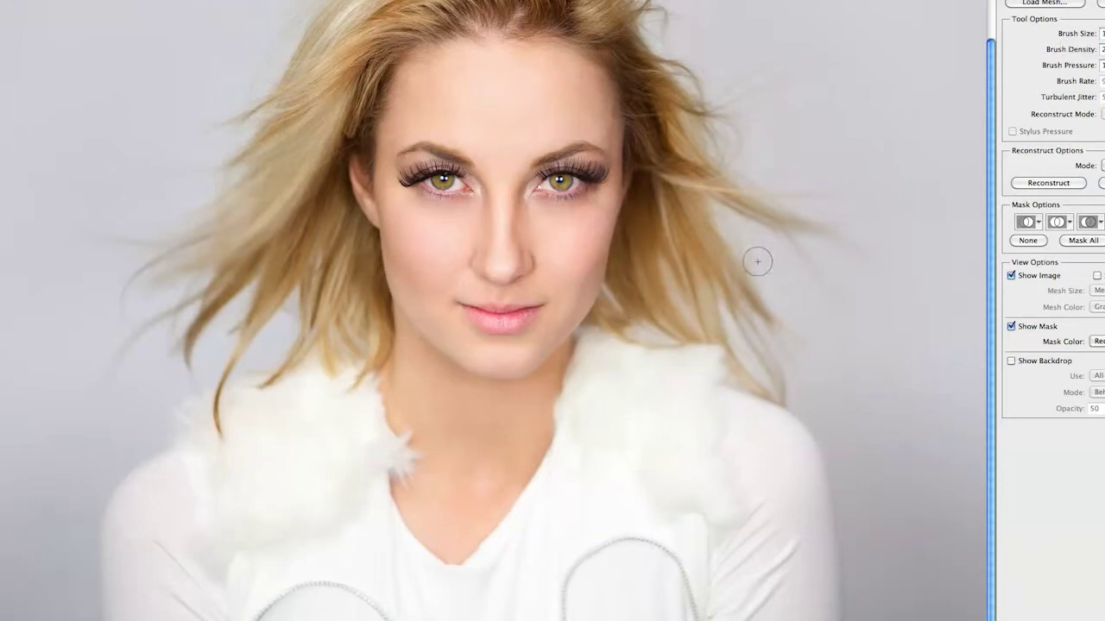
{"action": "key", "text": "Return"}
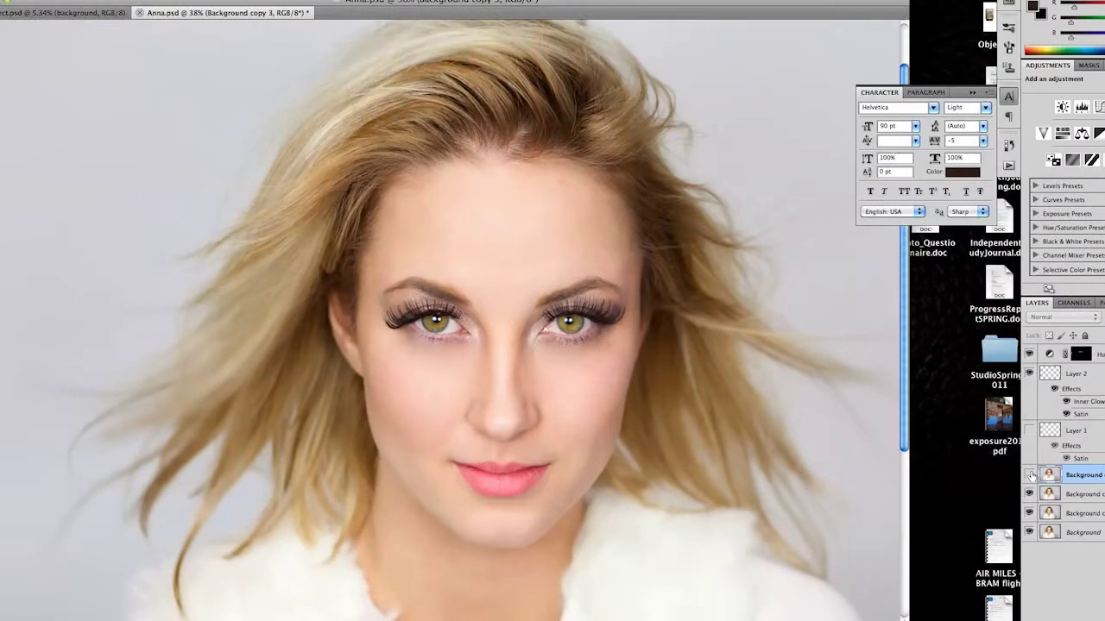
{"action": "key", "text": "ctrl+0"}
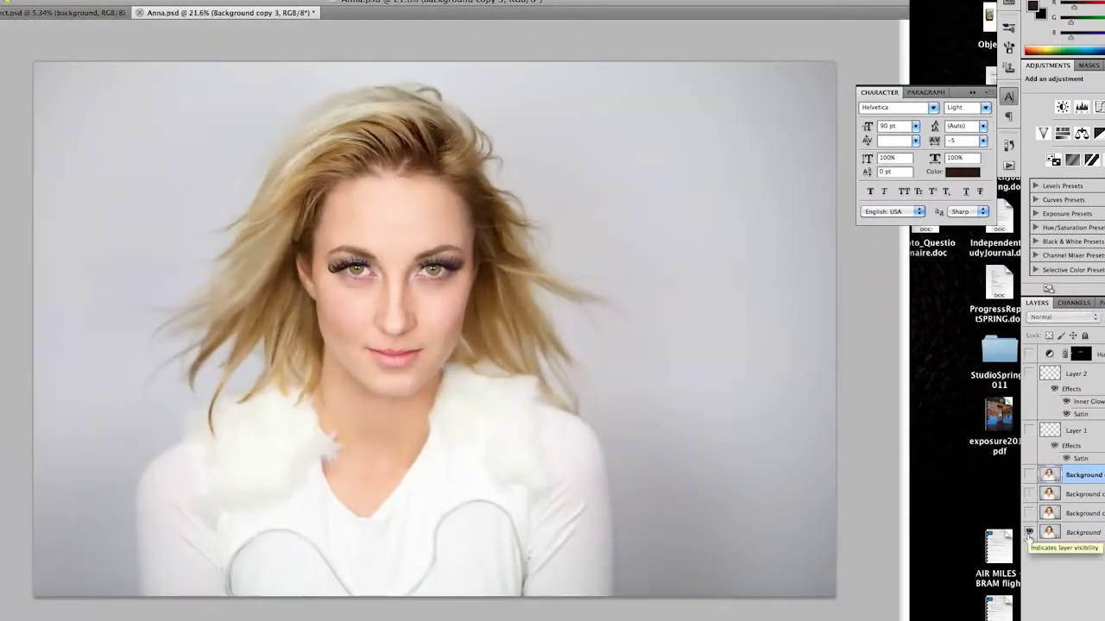
{"action": "left_click", "coordinate": [1029, 535]}
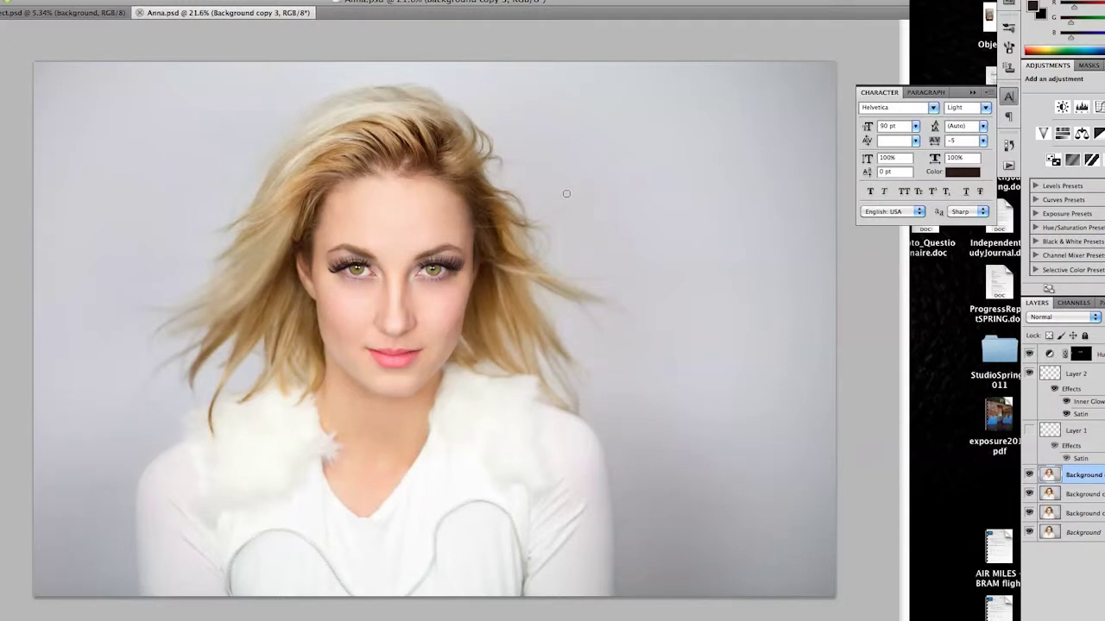
{"action": "left_click", "coordinate": [1029, 535]}
{"action": "left_click", "coordinate": [1028, 535]}
{"action": "left_click", "coordinate": [1029, 536]}
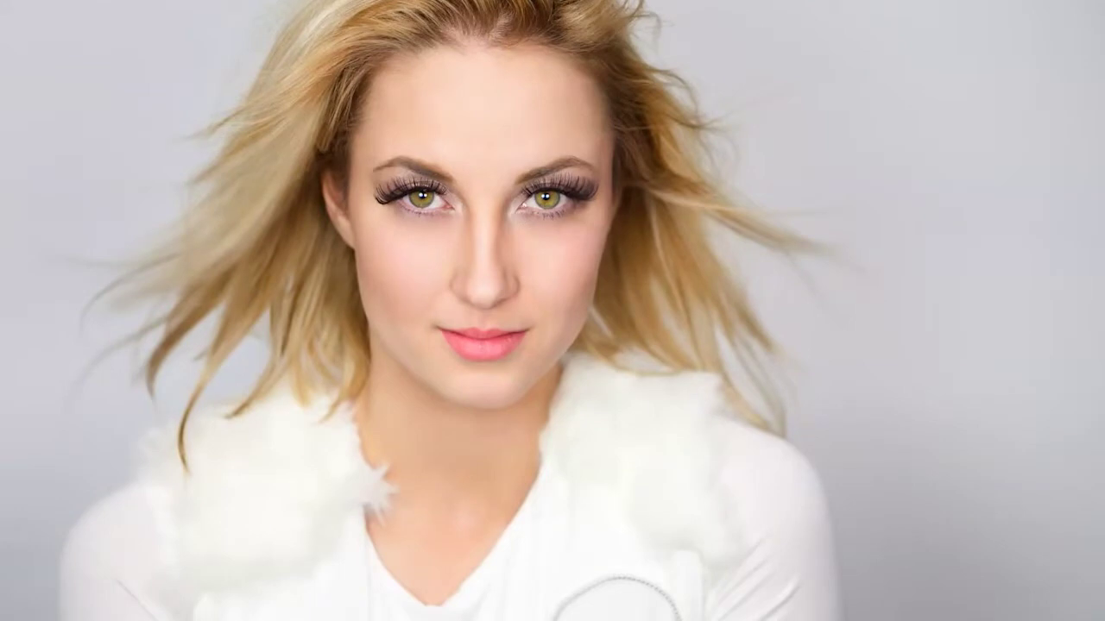
Scroll through Layer 3 copy's blend modes, leave it on Normal, and open its layer options.
{"action": "scroll", "coordinate": [1025, 293], "scroll_direction": "down", "scroll_amount": 2}
{"action": "scroll", "coordinate": [1024, 294], "scroll_direction": "down", "scroll_amount": 2}
{"action": "scroll", "coordinate": [1024, 294], "scroll_direction": "down", "scroll_amount": 2}
{"action": "scroll", "coordinate": [1024, 293], "scroll_direction": "down", "scroll_amount": 2}
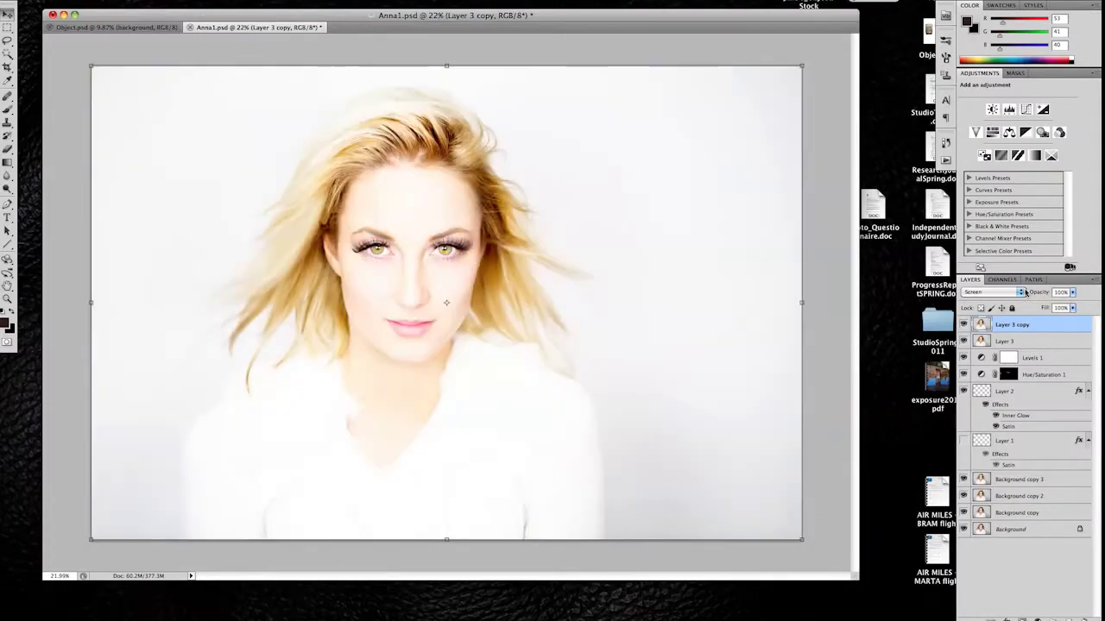
{"action": "scroll", "coordinate": [1024, 293], "scroll_direction": "down", "scroll_amount": 1}
{"action": "scroll", "coordinate": [1025, 293], "scroll_direction": "down", "scroll_amount": 3}
{"action": "scroll", "coordinate": [1025, 293], "scroll_direction": "down", "scroll_amount": 1}
{"action": "scroll", "coordinate": [1025, 293], "scroll_direction": "down", "scroll_amount": 1}
{"action": "scroll", "coordinate": [1024, 293], "scroll_direction": "down", "scroll_amount": 3}
{"action": "scroll", "coordinate": [1024, 294], "scroll_direction": "down", "scroll_amount": 1}
{"action": "scroll", "coordinate": [1025, 294], "scroll_direction": "down", "scroll_amount": 2}
{"action": "scroll", "coordinate": [1024, 294], "scroll_direction": "down", "scroll_amount": 2}
{"action": "scroll", "coordinate": [1025, 293], "scroll_direction": "down", "scroll_amount": 1}
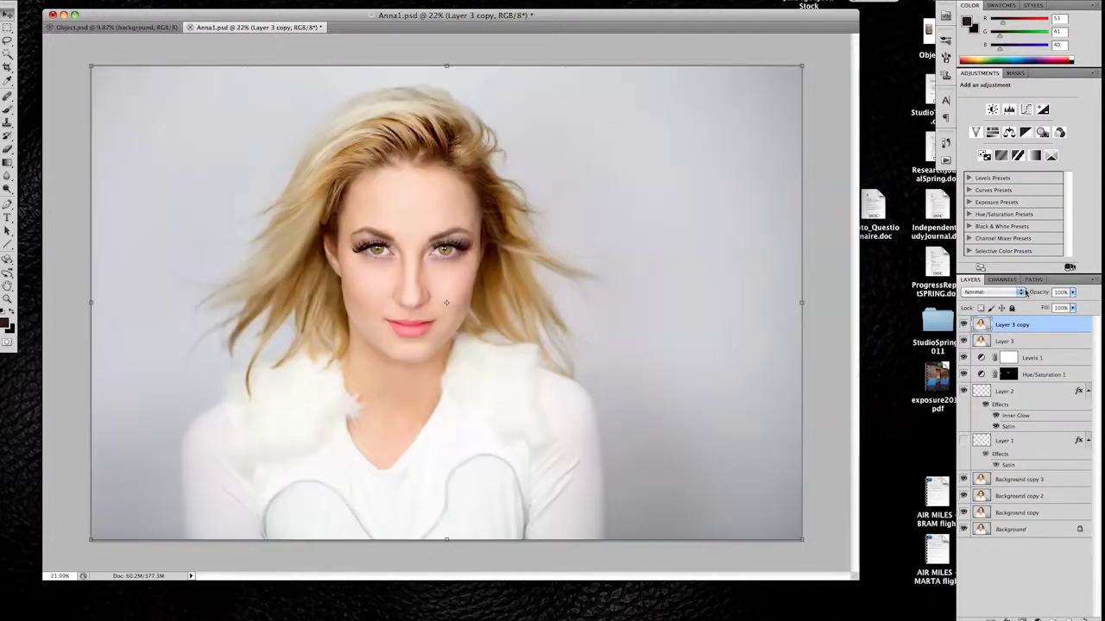
{"action": "right_click", "coordinate": [1054, 325]}
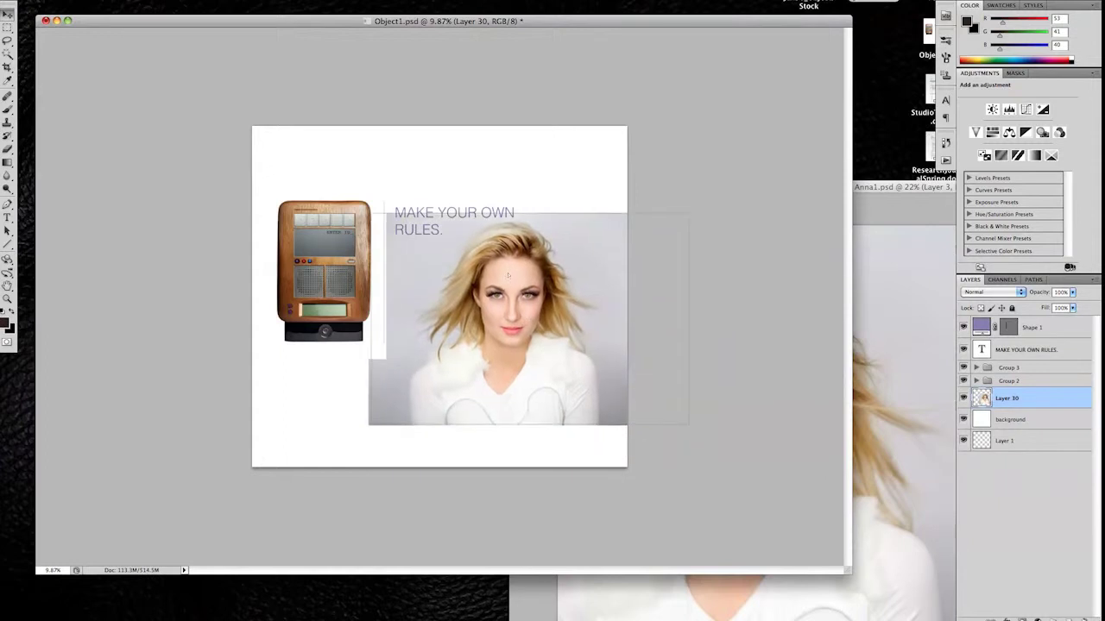
Place the portrait into Object1.psd below the headline and move Layer 30 to the top.
{"action": "left_click_drag", "start_coordinate": [432, 316], "coordinate": [522, 274]}
{"action": "key", "text": "ctrl+t"}
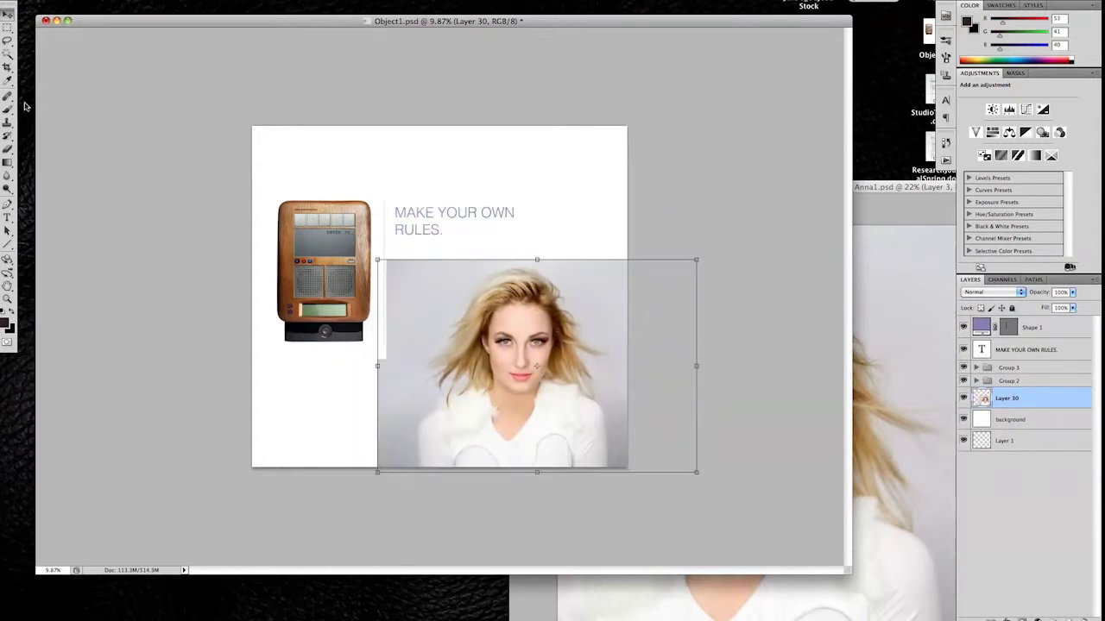
{"action": "left_click_drag", "start_coordinate": [504, 378], "coordinate": [488, 347]}
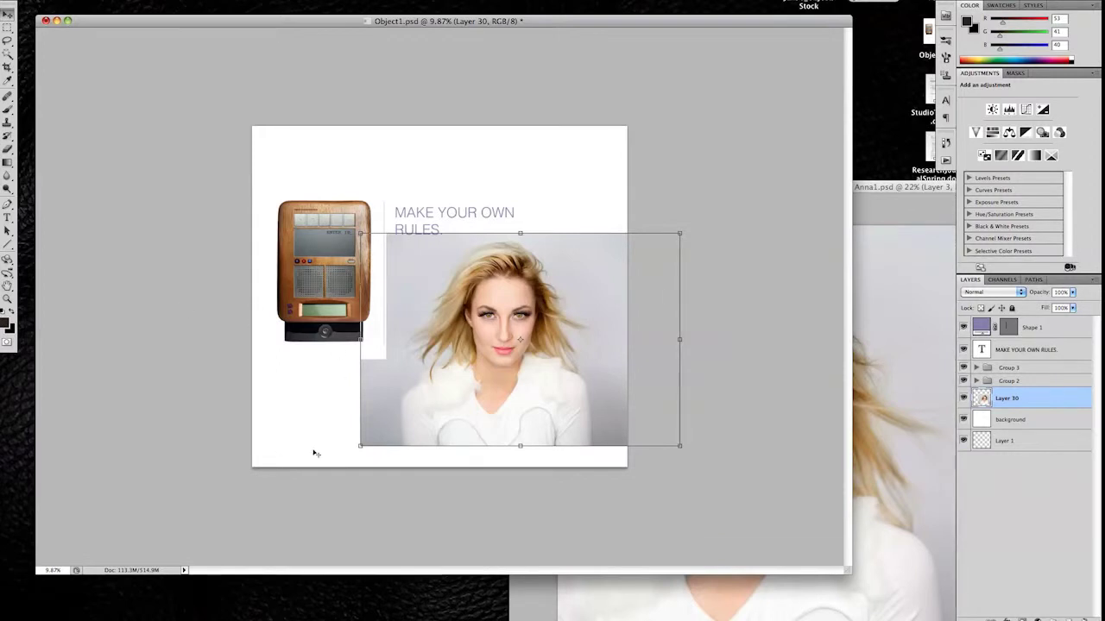
{"action": "left_click", "coordinate": [8, 109]}
{"action": "left_click_drag", "start_coordinate": [1006, 398], "coordinate": [1032, 324]}
{"action": "left_click_drag", "start_coordinate": [492, 345], "coordinate": [410, 358]}
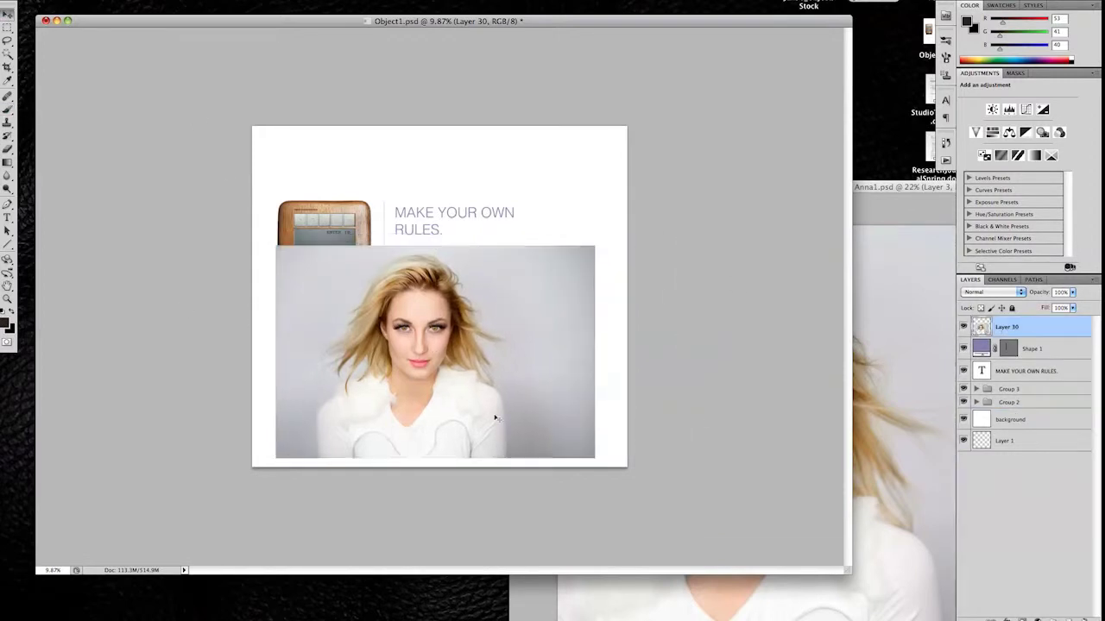
Add a layer mask to Layer 30 and paint ragged black edges to reveal the radio.
{"action": "left_click", "coordinate": [1015, 618]}
{"action": "mouse_move", "coordinate": [586, 244]}
{"action": "left_mouse_down"}
{"action": "mouse_move", "coordinate": [592, 387]}
{"action": "mouse_move", "coordinate": [604, 289]}
{"action": "mouse_move", "coordinate": [567, 415]}
{"action": "mouse_move", "coordinate": [552, 276]}
{"action": "mouse_move", "coordinate": [509, 246]}
{"action": "left_mouse_up"}
{"action": "mouse_move", "coordinate": [293, 250]}
{"action": "left_mouse_down"}
{"action": "mouse_move", "coordinate": [272, 475]}
{"action": "mouse_move", "coordinate": [296, 358]}
{"action": "mouse_move", "coordinate": [362, 241]}
{"action": "mouse_move", "coordinate": [544, 302]}
{"action": "mouse_move", "coordinate": [552, 441]}
{"action": "mouse_move", "coordinate": [544, 362]}
{"action": "left_mouse_up"}
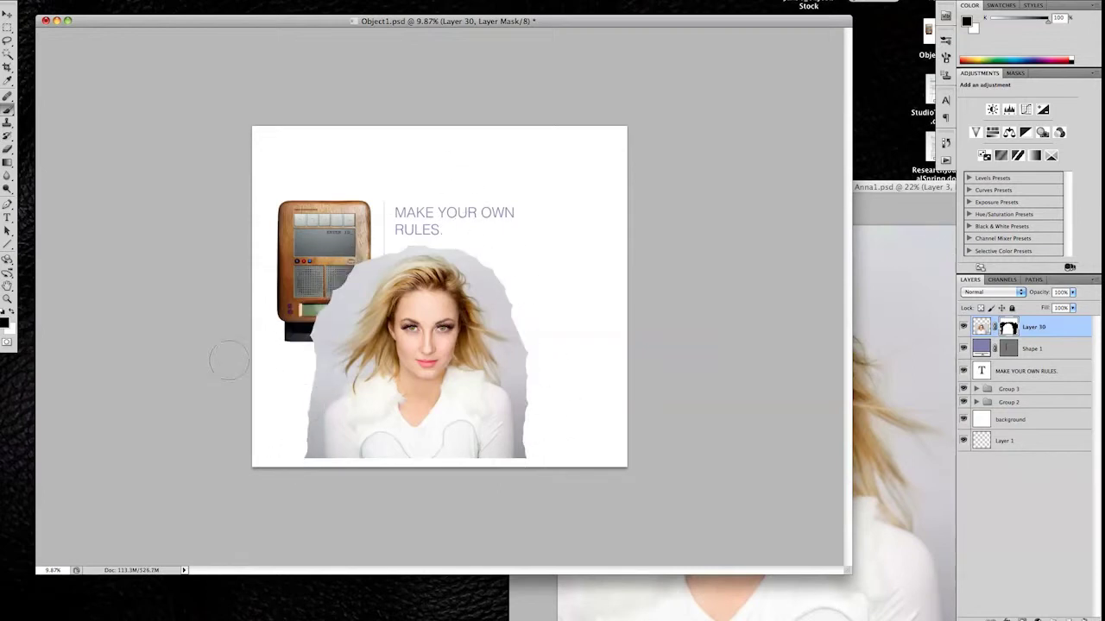
Try Darker Color, Multiply and Color Dodge blending on the portrait, then return to Normal.
{"action": "left_click", "coordinate": [981, 326]}
{"action": "left_click", "coordinate": [993, 291]}
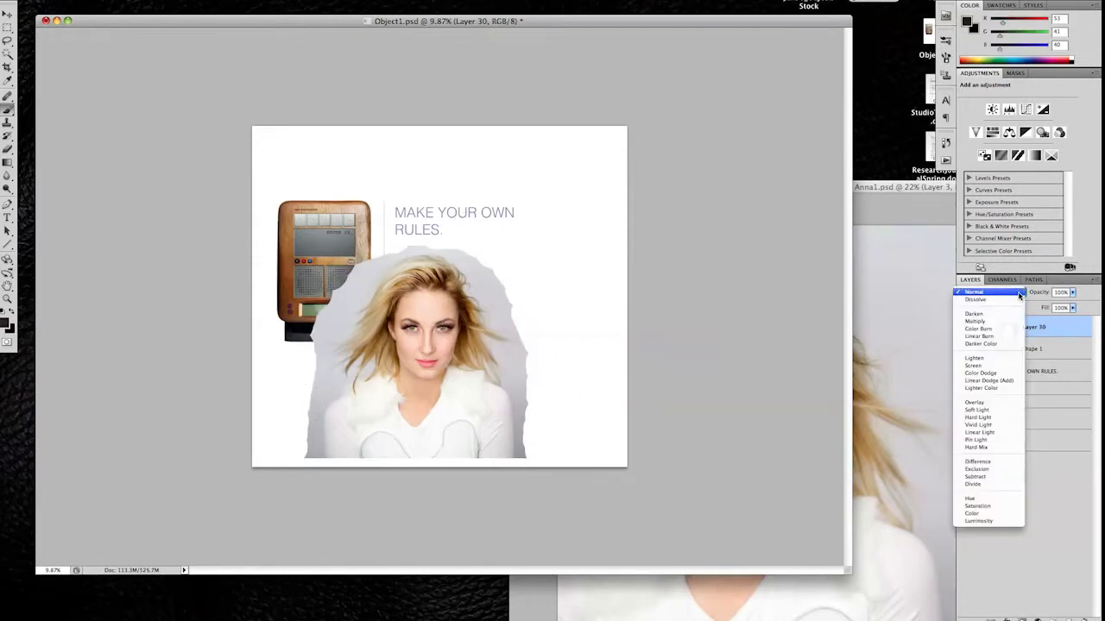
{"action": "left_click", "coordinate": [1004, 346]}
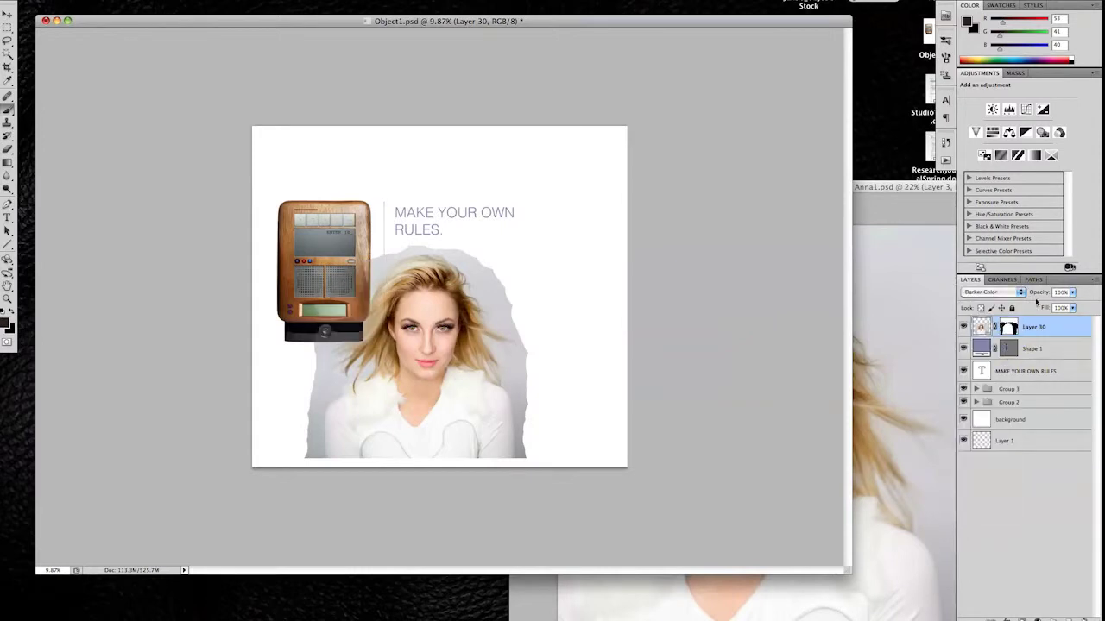
{"action": "left_click", "coordinate": [993, 292]}
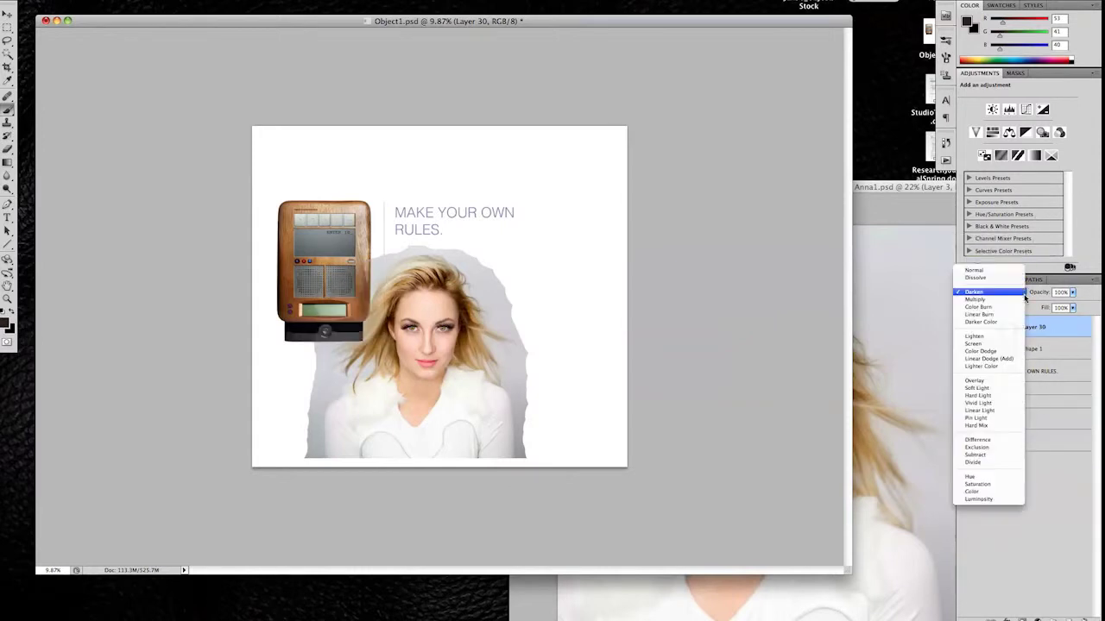
{"action": "left_click", "coordinate": [975, 269]}
{"action": "left_click", "coordinate": [1001, 292]}
{"action": "left_click", "coordinate": [980, 343]}
{"action": "left_click", "coordinate": [992, 291]}
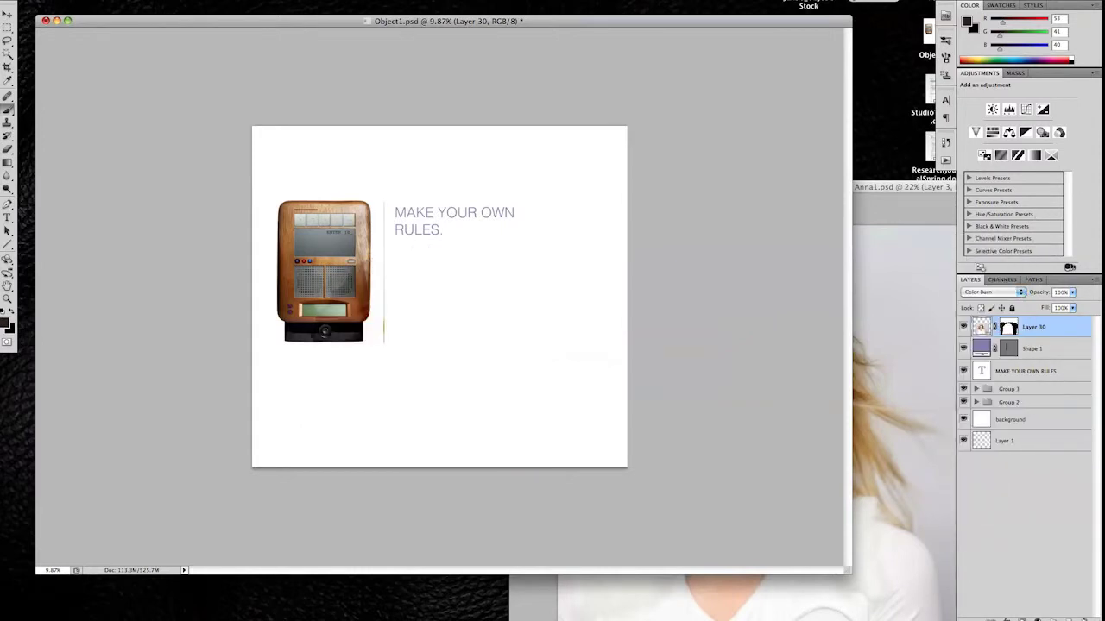
{"action": "left_click", "coordinate": [8, 14]}
{"action": "key", "text": "shift+plus"}
{"action": "key", "text": "shift+plus"}
{"action": "key", "text": "shift+plus"}
{"action": "key", "text": "shift+plus"}
{"action": "key", "text": "shift+plus"}
{"action": "key", "text": "shift+plus"}
{"action": "key", "text": "shift+plus"}
{"action": "key", "text": "shift+plus"}
{"action": "key", "text": "shift+plus"}
{"action": "key", "text": "shift+plus"}
{"action": "key", "text": "shift+plus"}
{"action": "key", "text": "shift+plus"}
{"action": "key", "text": "shift+plus"}
{"action": "key", "text": "shift+plus"}
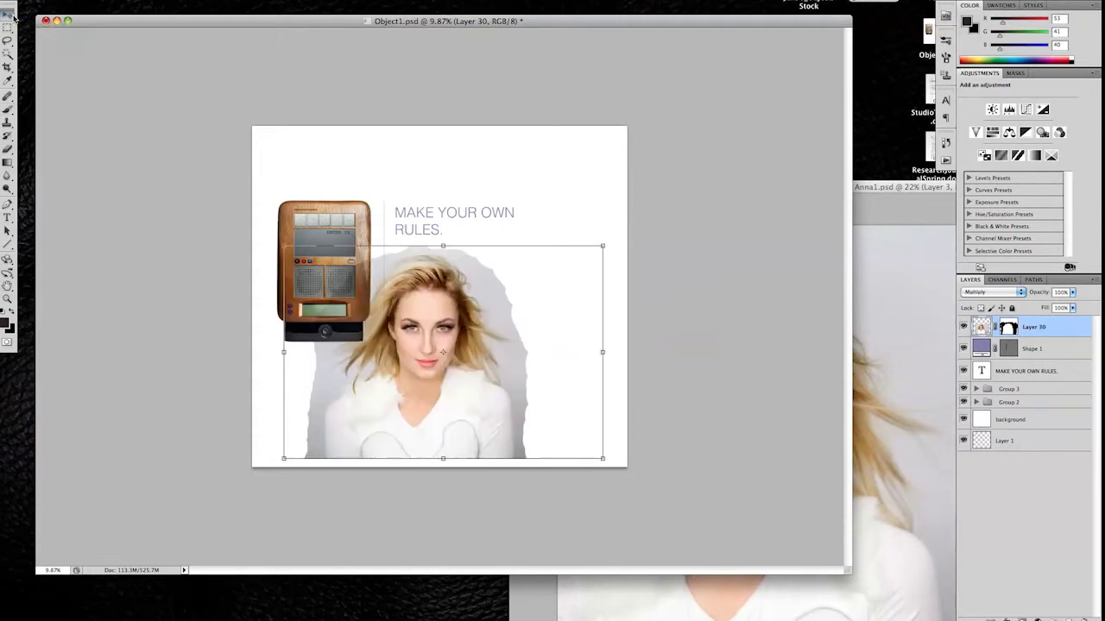
{"action": "key", "text": "shift+minus"}
{"action": "key", "text": "shift+minus"}
{"action": "key", "text": "shift+minus"}
Shift the portrait right and add a Brightness/Contrast adjustment layer above it.
{"action": "left_click_drag", "start_coordinate": [476, 330], "coordinate": [532, 325]}
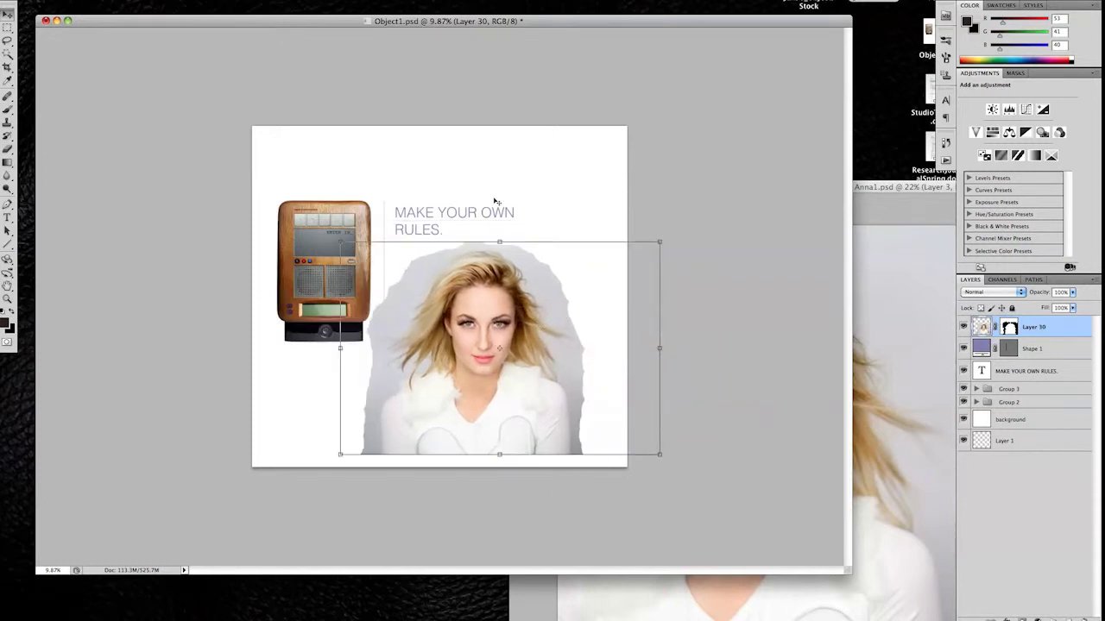
{"action": "left_click", "coordinate": [1037, 618]}
{"action": "left_click", "coordinate": [988, 498]}
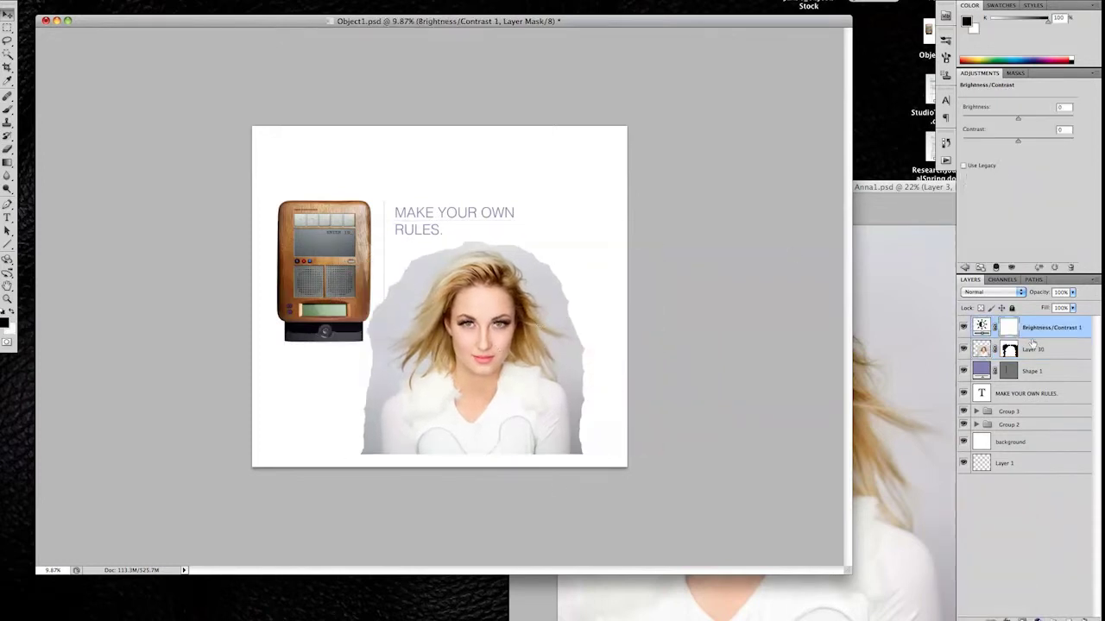
Set Brightness to 150 and paint its mask black with a soft brush over face and hair.
{"action": "left_click", "coordinate": [1042, 339], "text": "alt"}
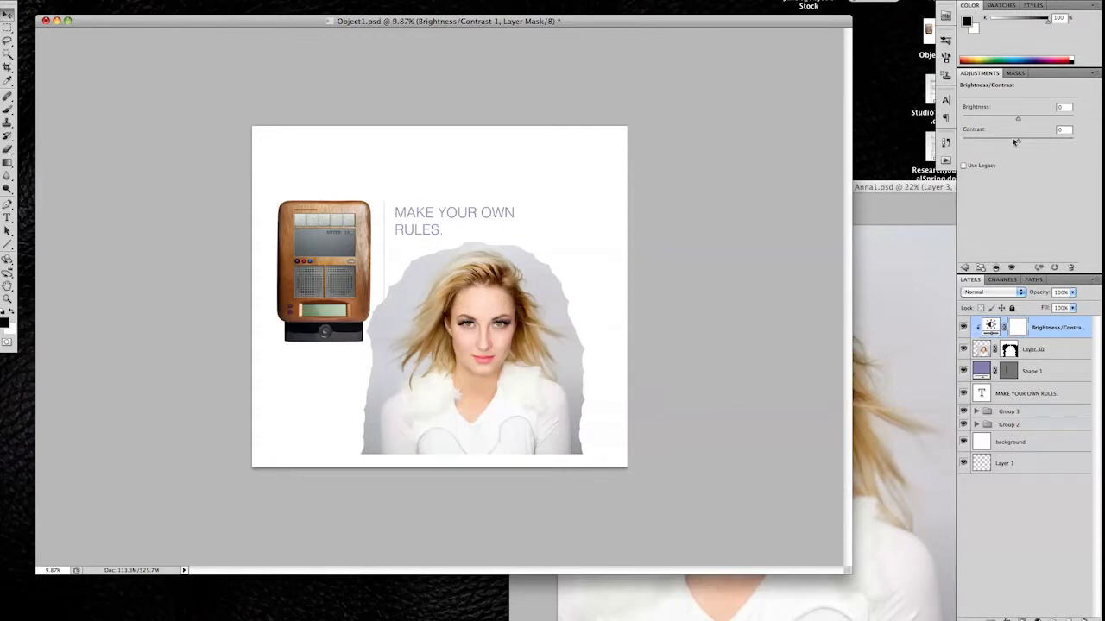
{"action": "left_click_drag", "start_coordinate": [1018, 118], "coordinate": [1074, 117]}
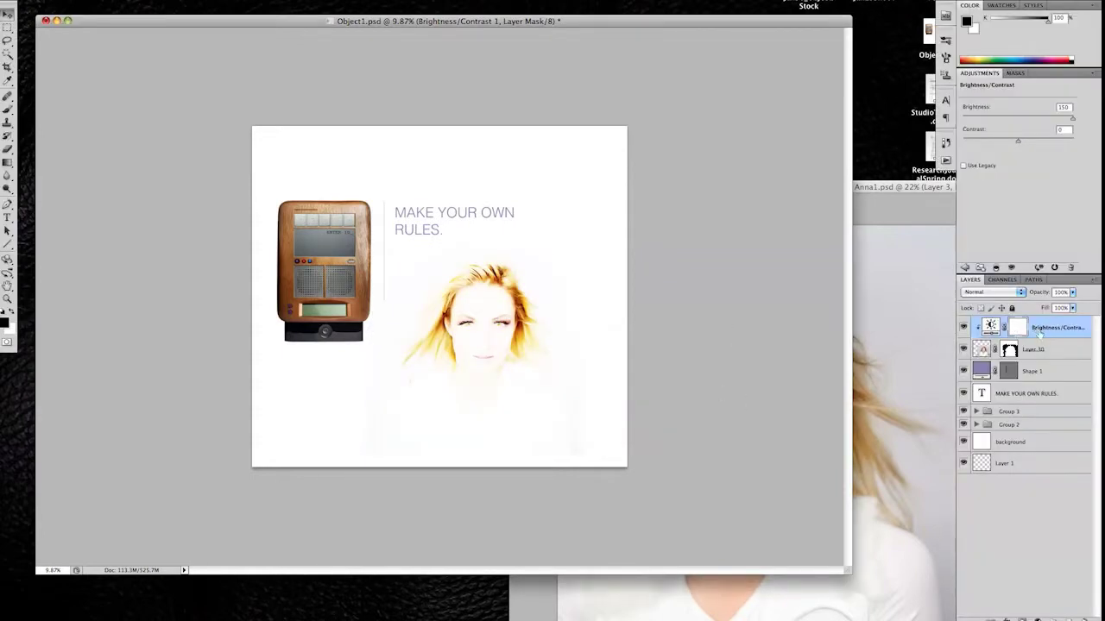
{"action": "left_click", "coordinate": [6, 109]}
{"action": "right_click", "coordinate": [52, 51]}
{"action": "left_click", "coordinate": [56, 62]}
{"action": "mouse_move", "coordinate": [483, 319]}
{"action": "left_mouse_down"}
{"action": "mouse_move", "coordinate": [481, 397]}
{"action": "mouse_move", "coordinate": [535, 419]}
{"action": "left_mouse_up"}
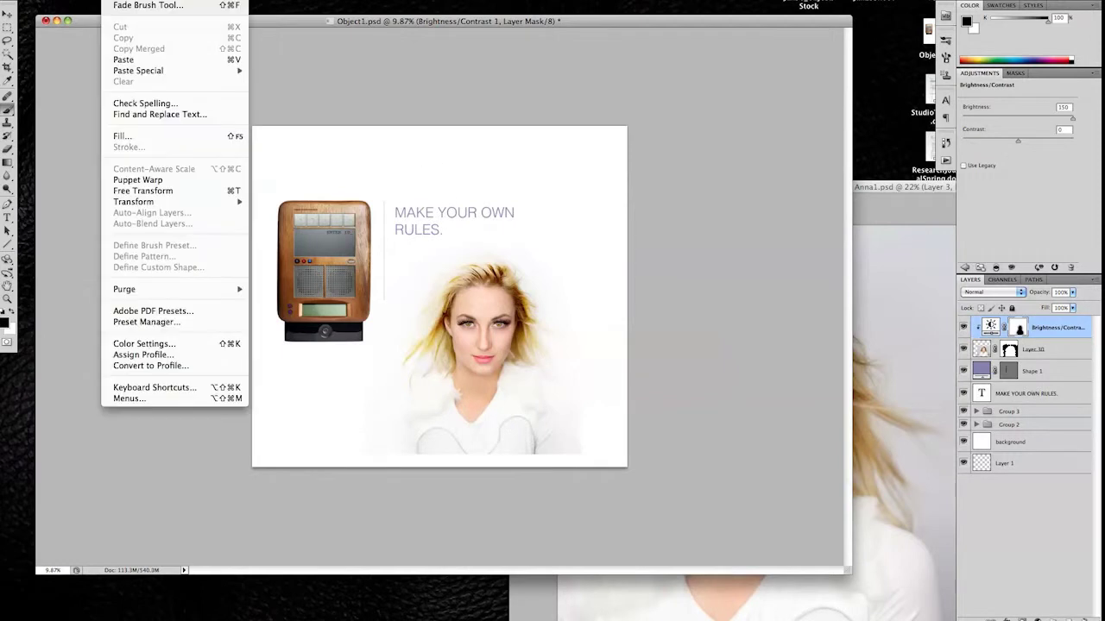
{"action": "left_click_drag", "start_coordinate": [483, 268], "coordinate": [455, 367]}
{"action": "left_click_drag", "start_coordinate": [435, 285], "coordinate": [513, 276]}
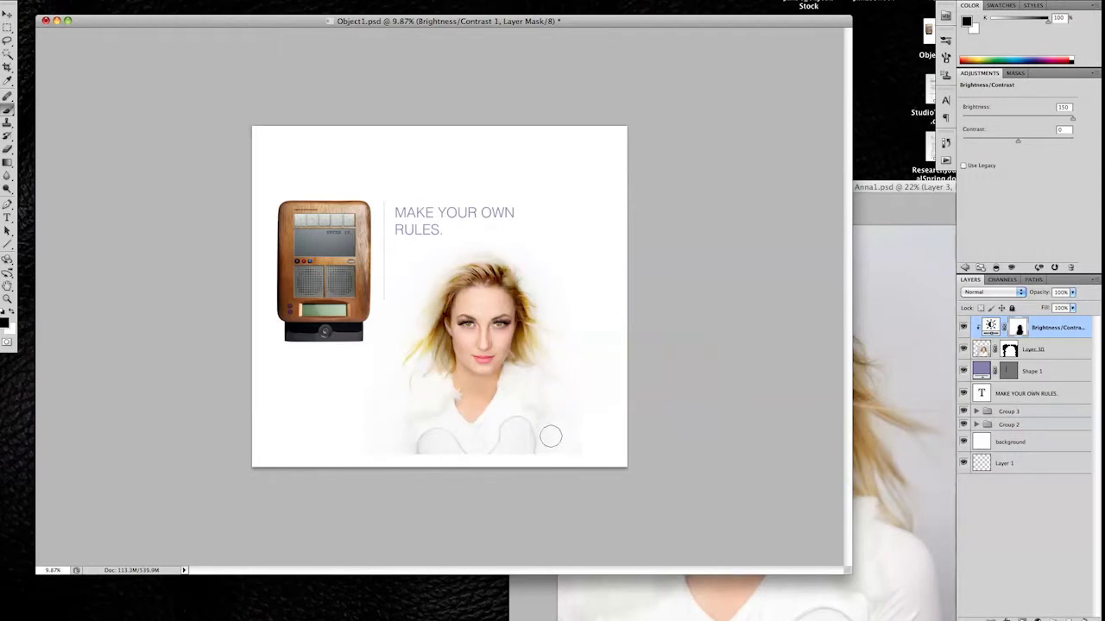
Mask the brightening off the right-side hair, then delete the Brightness/Contrast 1 layer.
{"action": "key", "text": "ctrl+0"}
{"action": "key", "text": "ctrl+plus"}
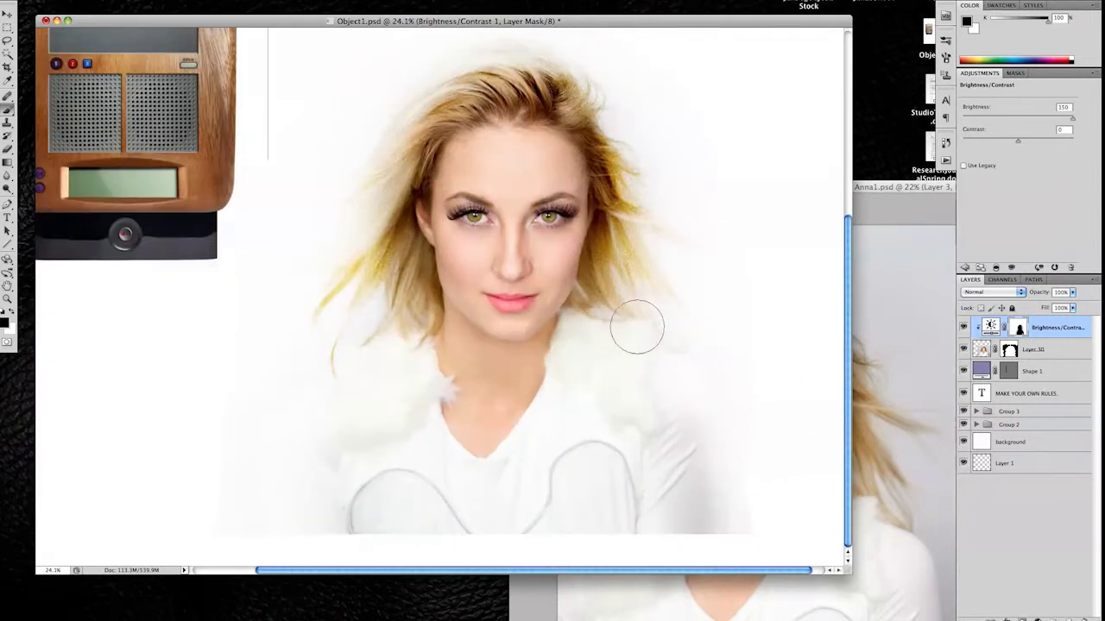
{"action": "left_click_drag", "start_coordinate": [636, 320], "coordinate": [455, 83]}
{"action": "right_click", "coordinate": [1062, 328]}
{"action": "left_click", "coordinate": [993, 388]}
{"action": "key", "text": "Return"}
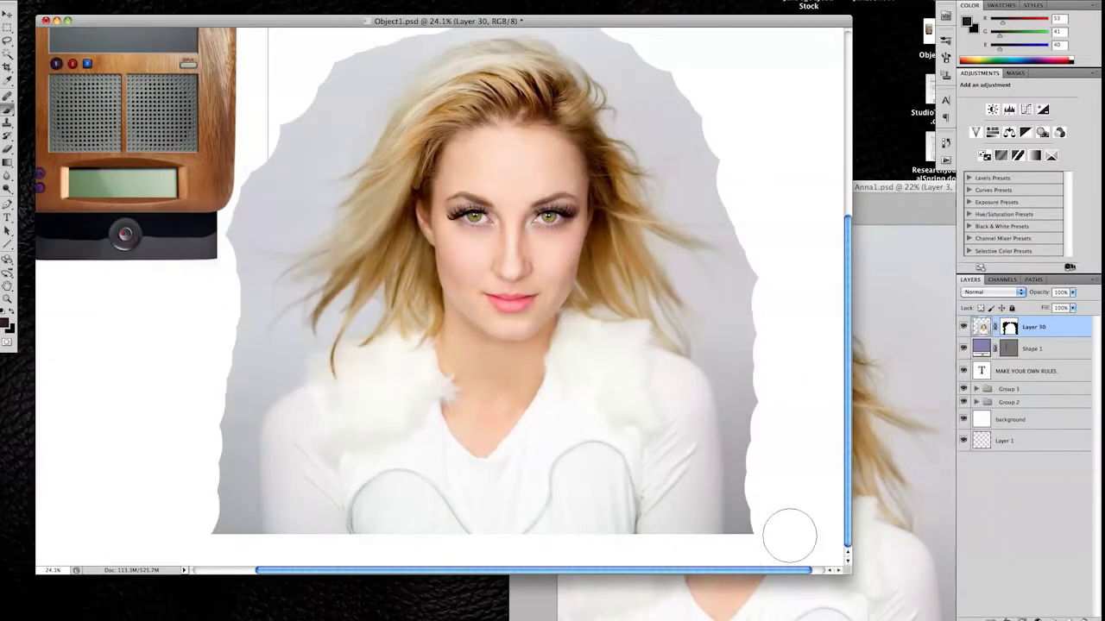
Target Layer 30's mask and check the foreground colour without changing it.
{"action": "key", "text": "ctrl+backslash"}
{"action": "left_click", "coordinate": [121, 0]}
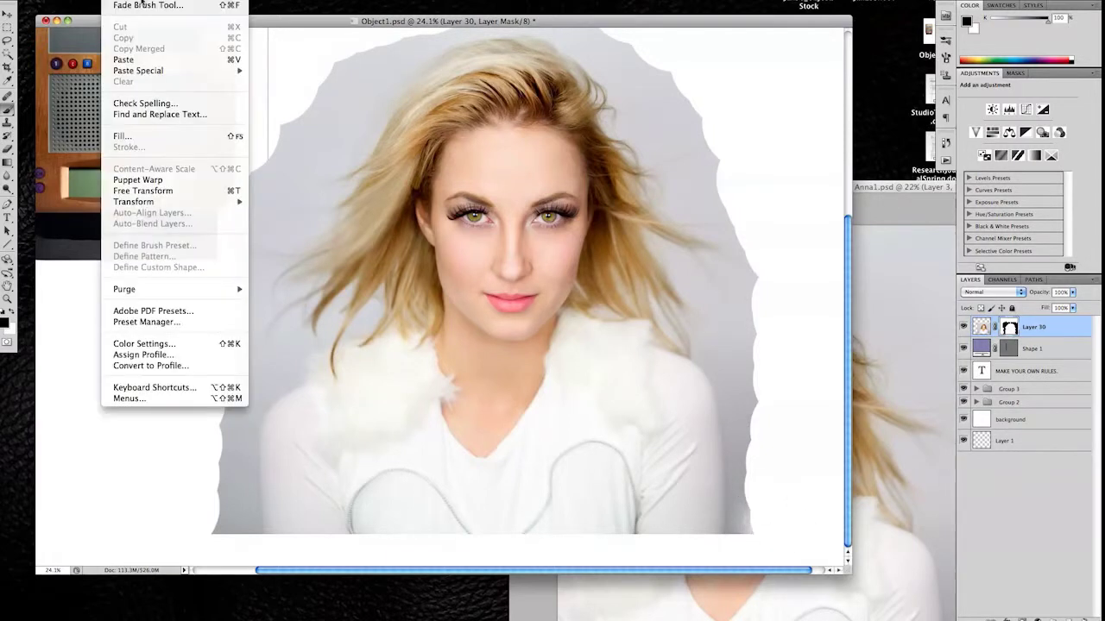
{"action": "key", "text": "Escape"}
{"action": "left_click", "coordinate": [5, 321]}
{"action": "left_click", "coordinate": [886, 406]}
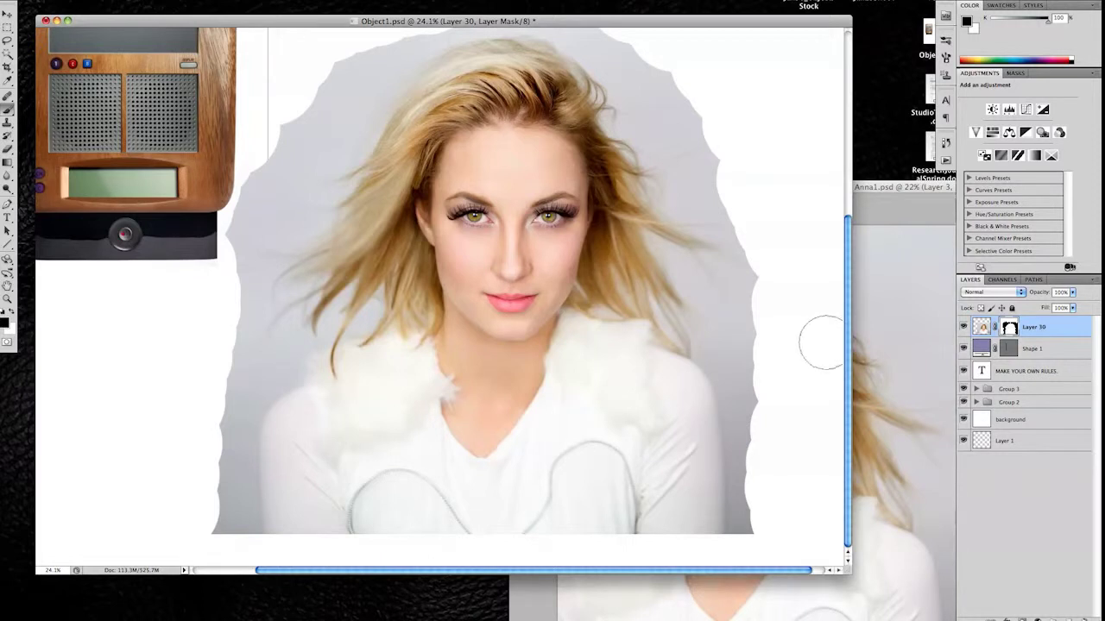
Add an Exposure adjustment at +0.58 and paint its mask off the face, neck and sweater.
{"action": "left_click", "coordinate": [1024, 619]}
{"action": "left_click", "coordinate": [984, 526]}
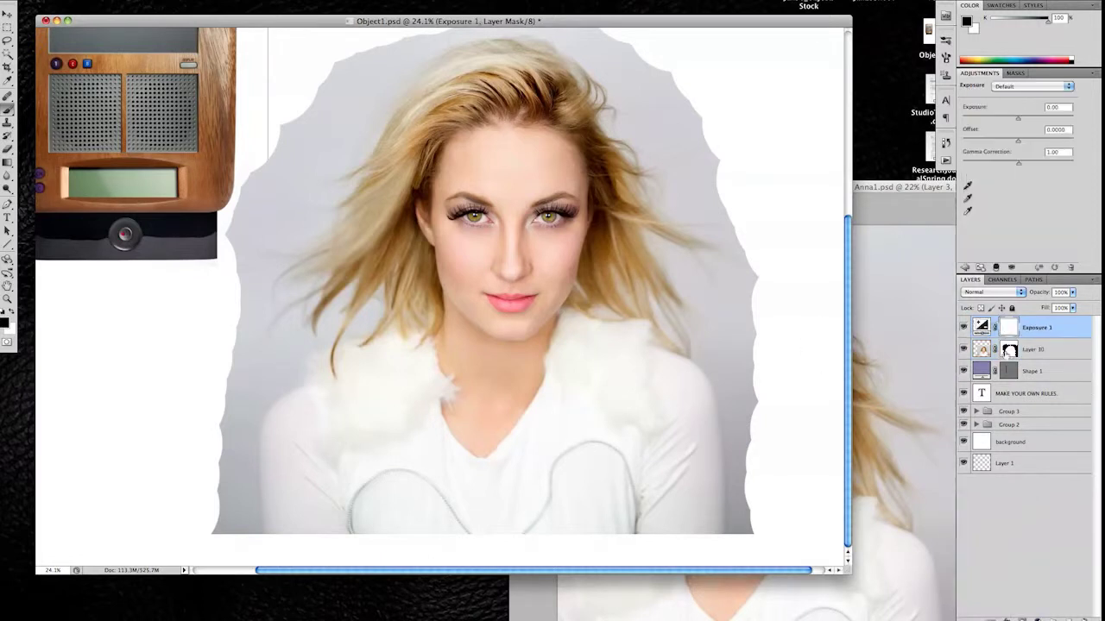
{"action": "left_click_drag", "start_coordinate": [1017, 117], "coordinate": [1024, 121]}
{"action": "left_click", "coordinate": [1010, 349]}
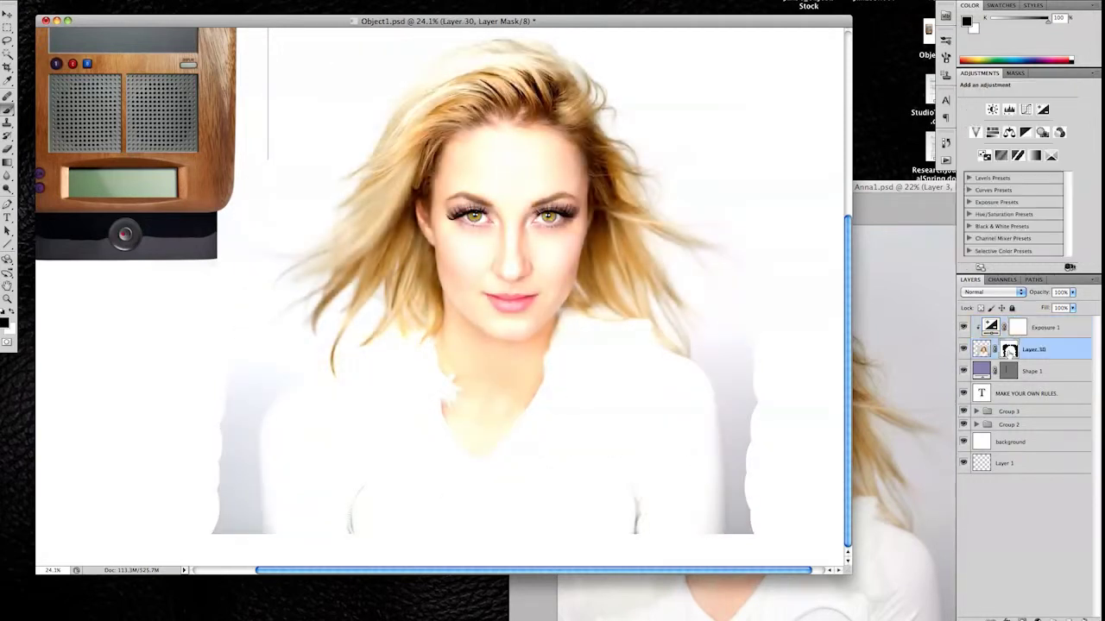
{"action": "left_click", "coordinate": [1018, 327]}
{"action": "mouse_move", "coordinate": [492, 138]}
{"action": "left_mouse_down"}
{"action": "mouse_move", "coordinate": [518, 362]}
{"action": "mouse_move", "coordinate": [458, 362]}
{"action": "mouse_move", "coordinate": [523, 486]}
{"action": "mouse_move", "coordinate": [506, 518]}
{"action": "mouse_move", "coordinate": [370, 520]}
{"action": "mouse_move", "coordinate": [320, 424]}
{"action": "left_mouse_up"}
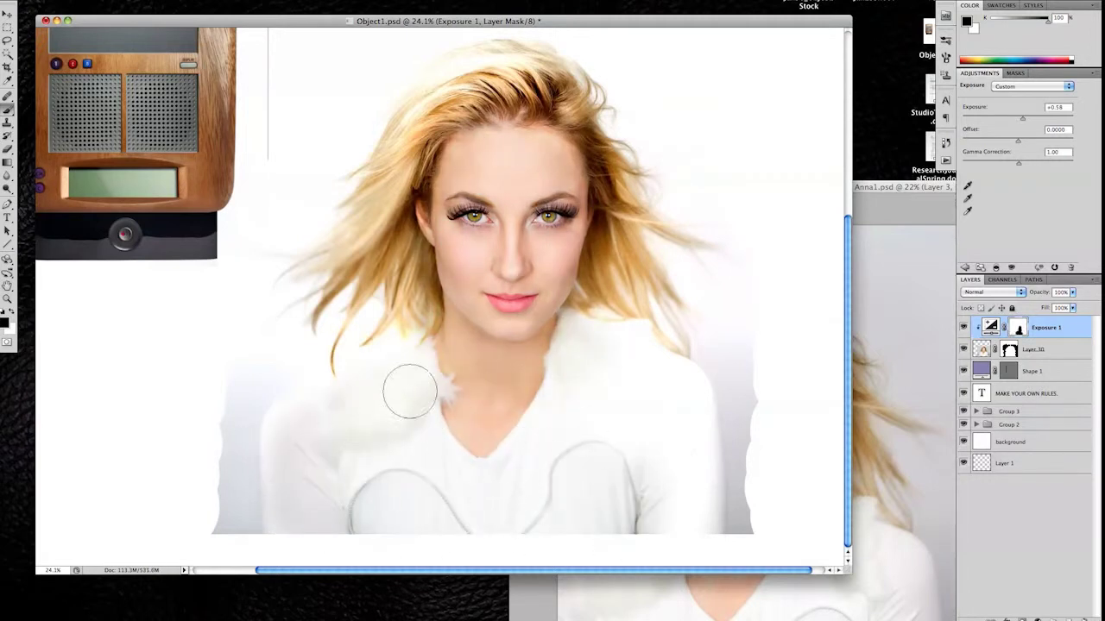
{"action": "left_click_drag", "start_coordinate": [585, 357], "coordinate": [664, 462]}
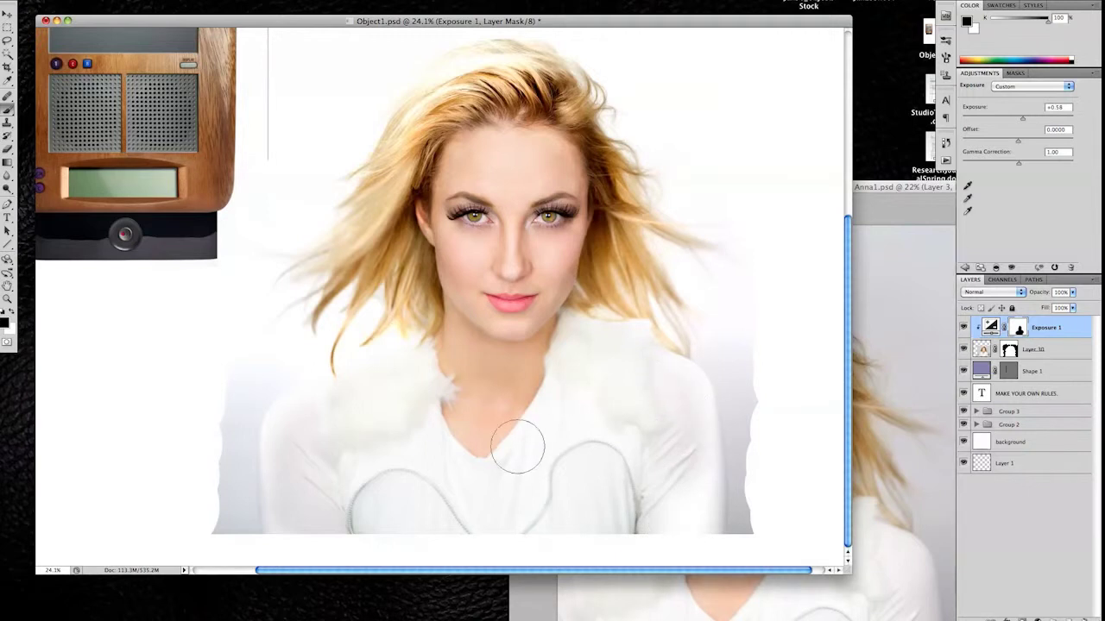
{"action": "mouse_move", "coordinate": [416, 250]}
{"action": "left_mouse_down"}
{"action": "mouse_move", "coordinate": [448, 112]}
{"action": "mouse_move", "coordinate": [552, 69]}
{"action": "left_mouse_up"}
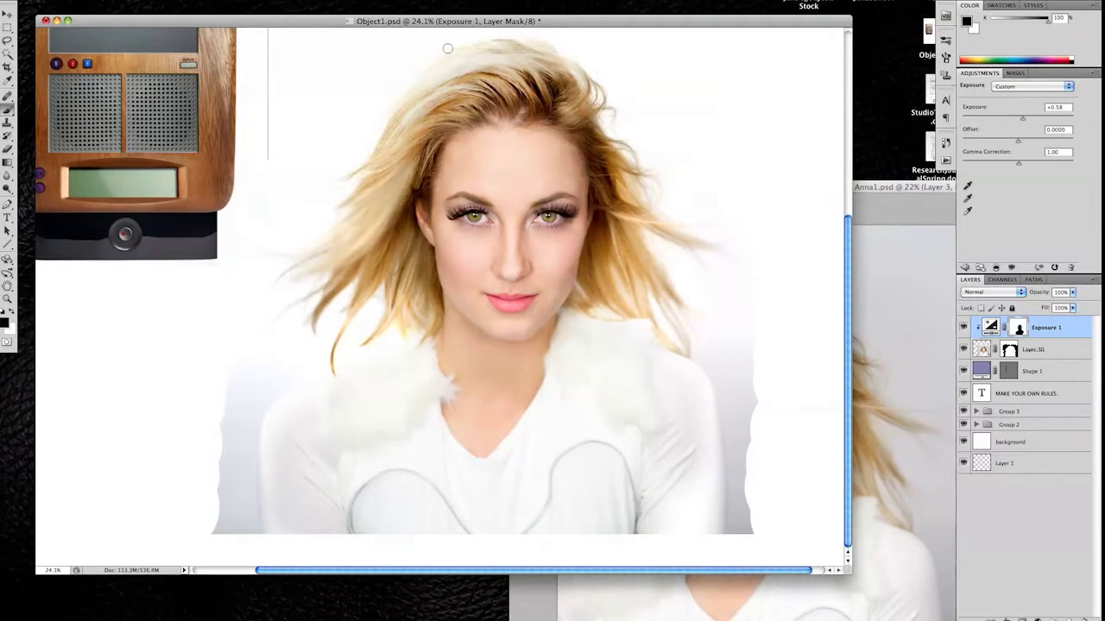
{"action": "left_click_drag", "start_coordinate": [530, 52], "coordinate": [469, 57]}
Duplicate it as Exposure 2 at +1.29 and lasso-fill its mask black around the model.
{"action": "key", "text": "ctrl+j"}
{"action": "left_click_drag", "start_coordinate": [1023, 119], "coordinate": [1028, 121]}
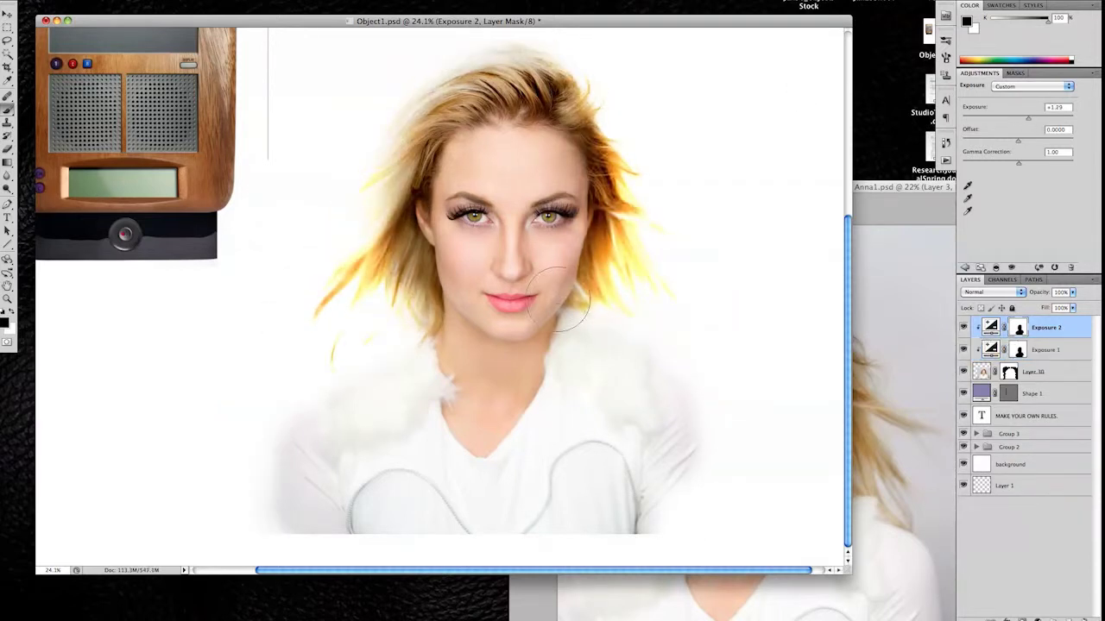
{"action": "left_click_drag", "start_coordinate": [557, 297], "coordinate": [509, 155]}
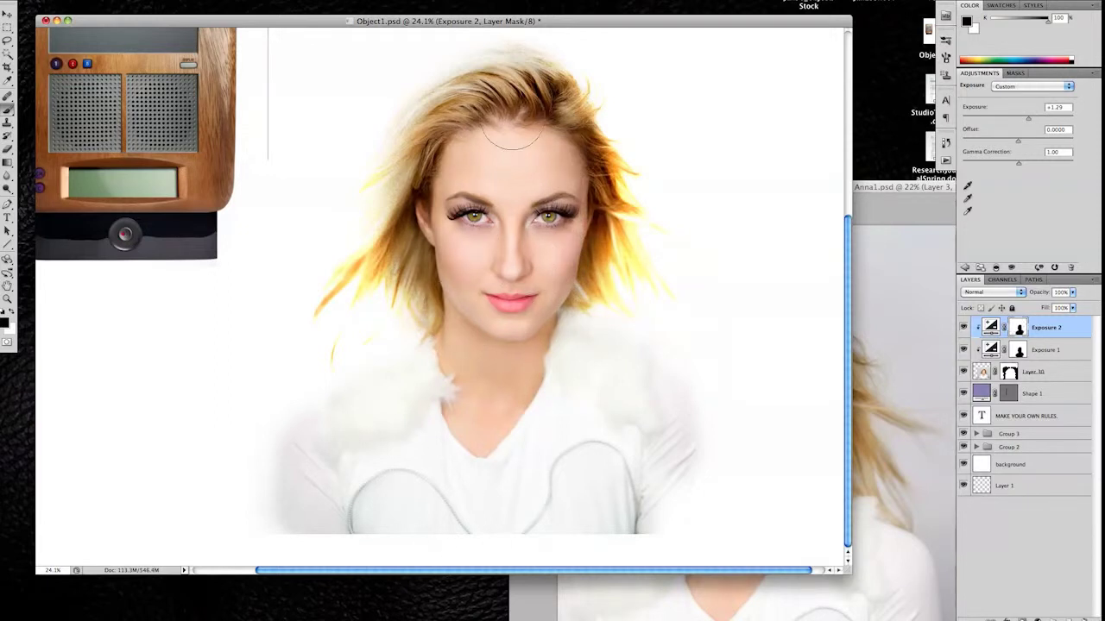
{"action": "left_click", "coordinate": [8, 41]}
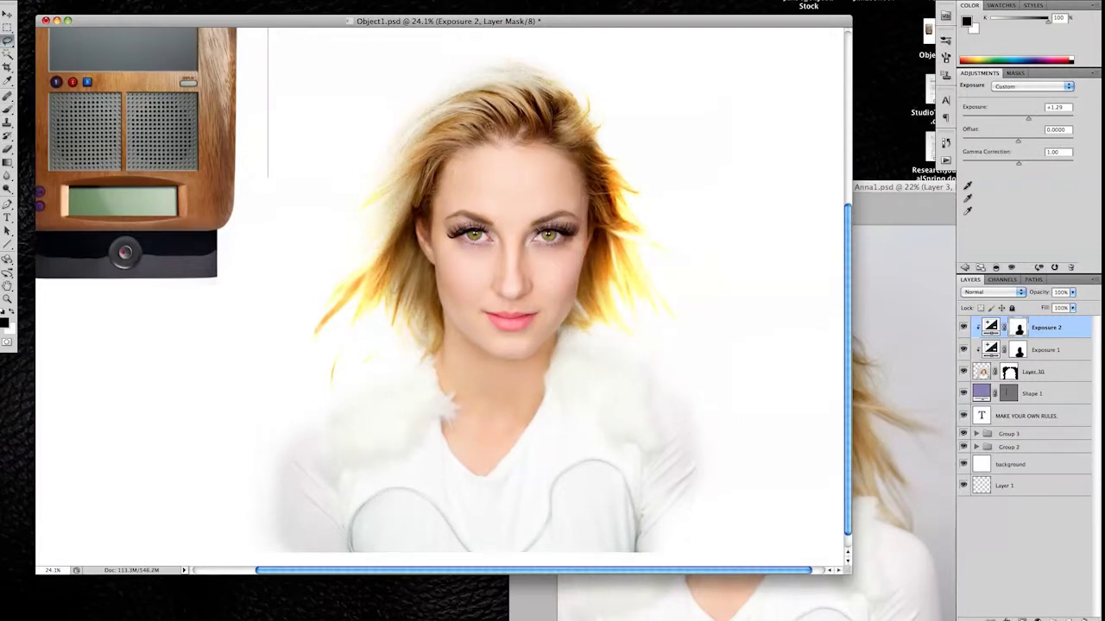
{"action": "scroll", "coordinate": [431, 302], "scroll_direction": "up", "scroll_amount": 3}
{"action": "left_click_drag", "start_coordinate": [297, 108], "coordinate": [487, 488]}
{"action": "left_click_drag", "start_coordinate": [338, 109], "coordinate": [362, 81]}
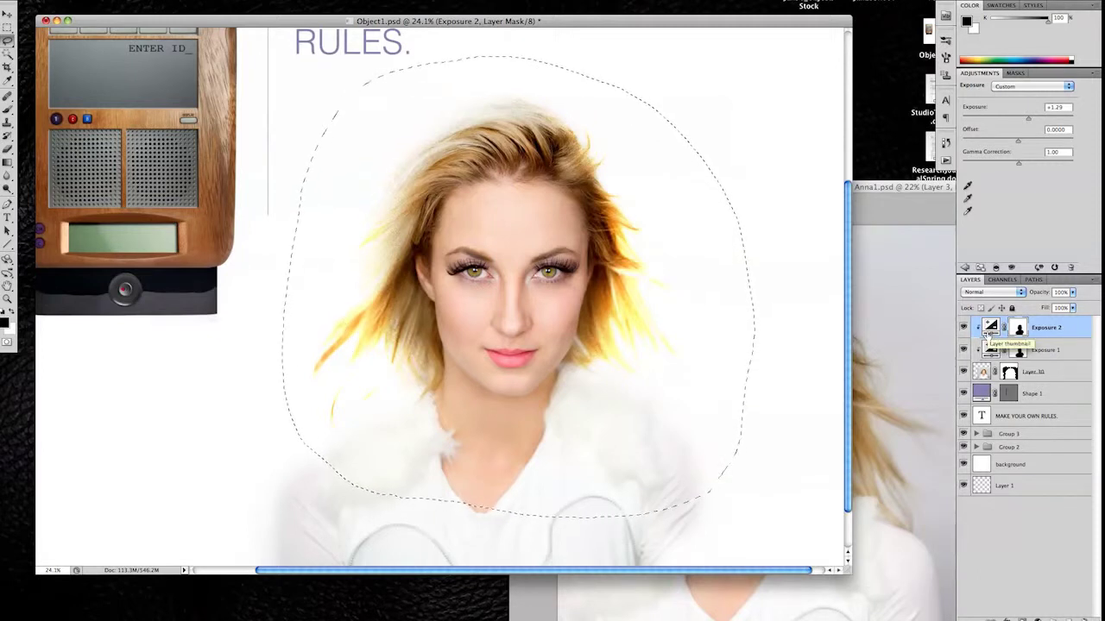
{"action": "key", "text": "alt+BackSpace"}
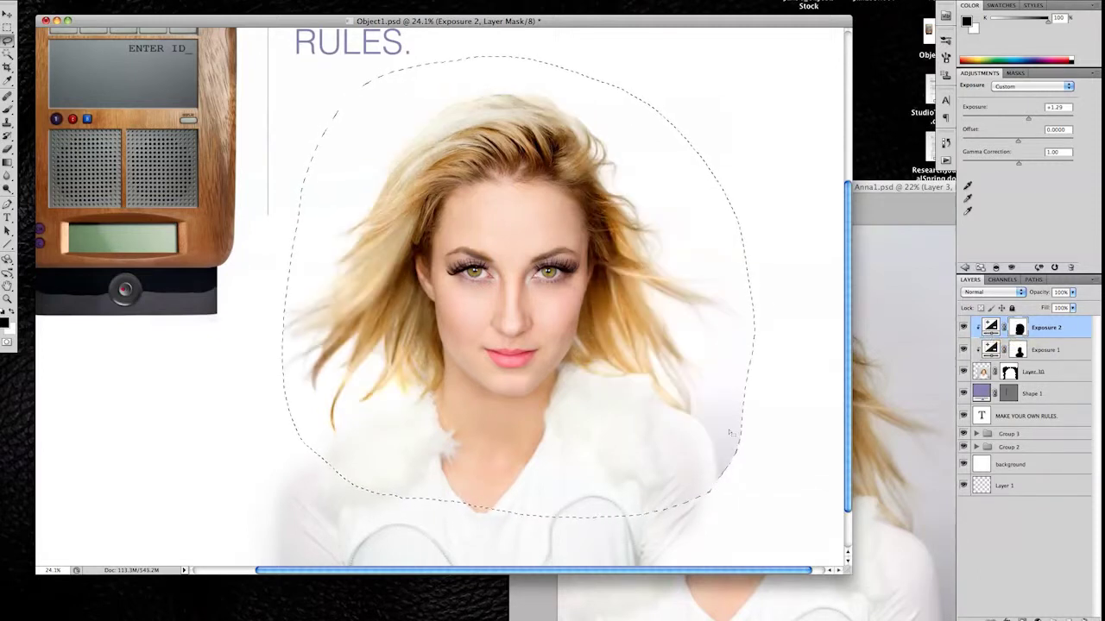
{"action": "key", "text": "b"}
{"action": "key", "text": "x"}
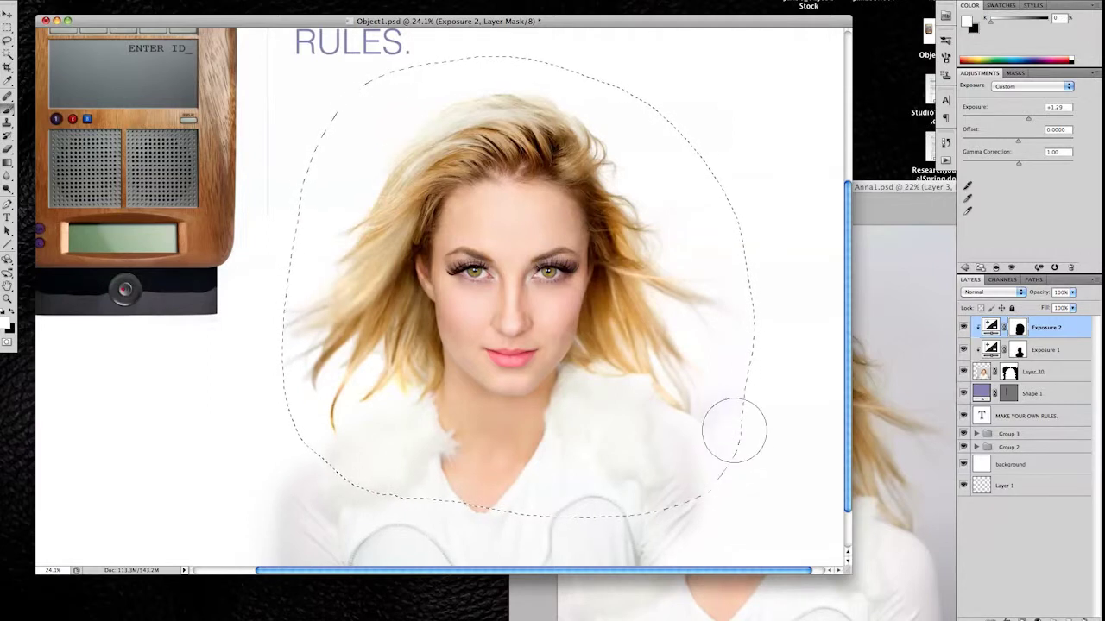
{"action": "key", "text": "ctrl+d"}
Refine the Exposure 1 and Exposure 2 masks with black and white brushing, then select both.
{"action": "scroll", "coordinate": [626, 518], "scroll_direction": "down", "scroll_amount": 2}
{"action": "key", "text": "alt+bracketleft"}
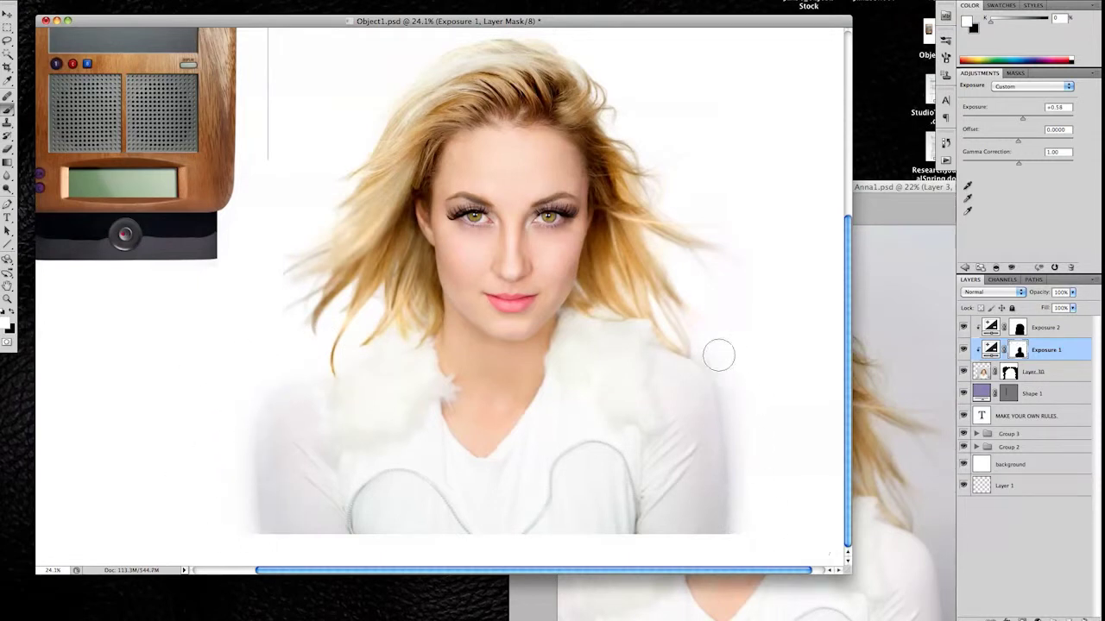
{"action": "key", "text": "alt+bracketright"}
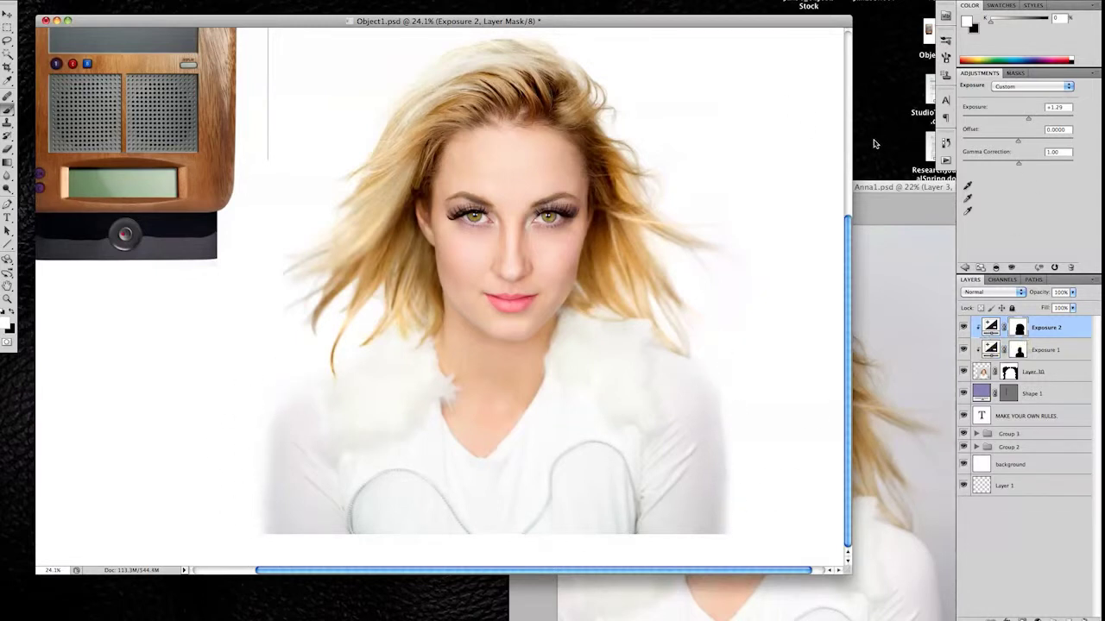
{"action": "key", "text": "alt+bracketleft"}
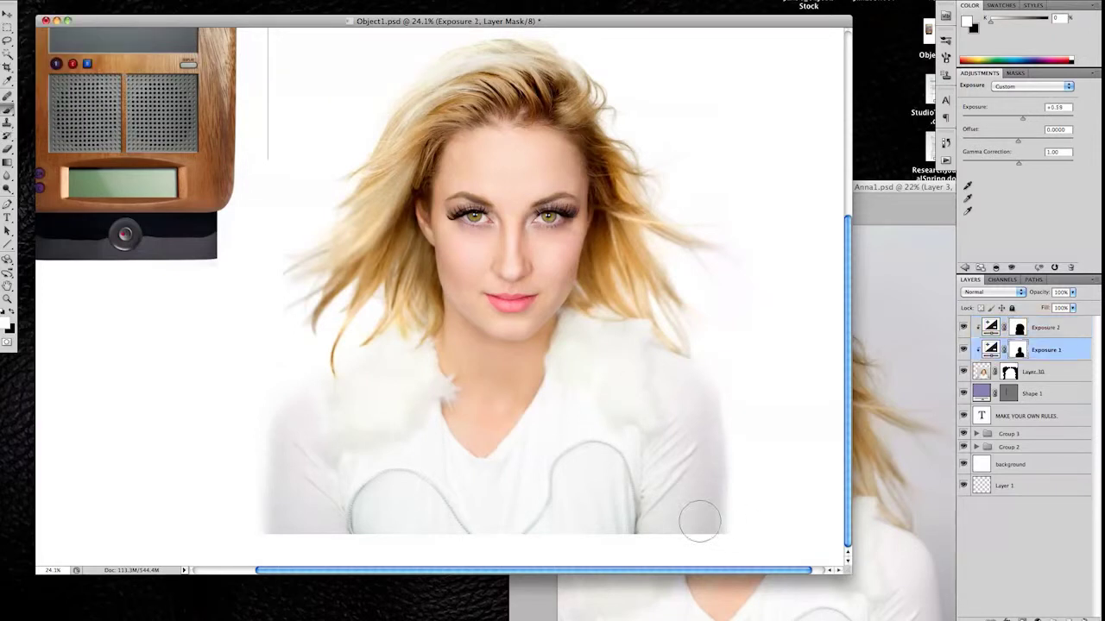
{"action": "key", "text": "x"}
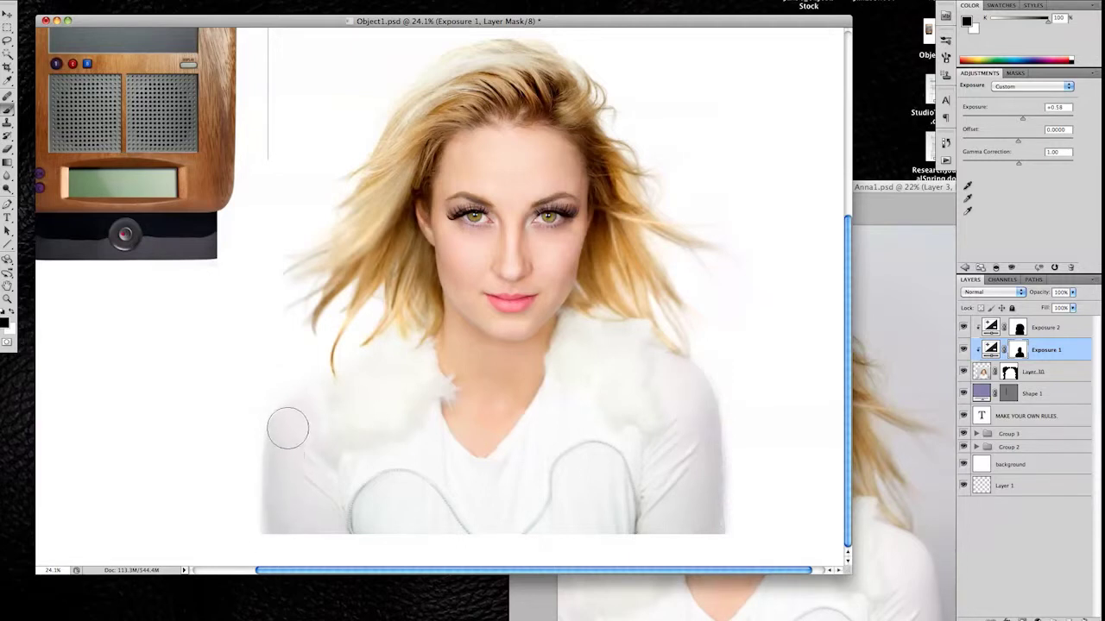
{"action": "key", "text": "x"}
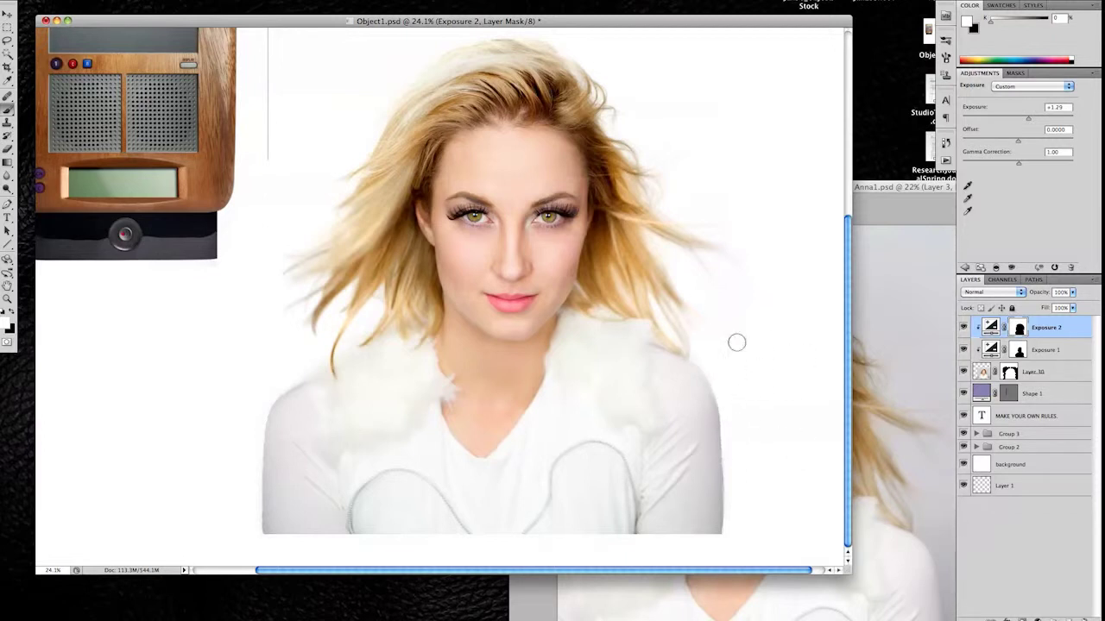
{"action": "key", "text": "alt+bracketleft"}
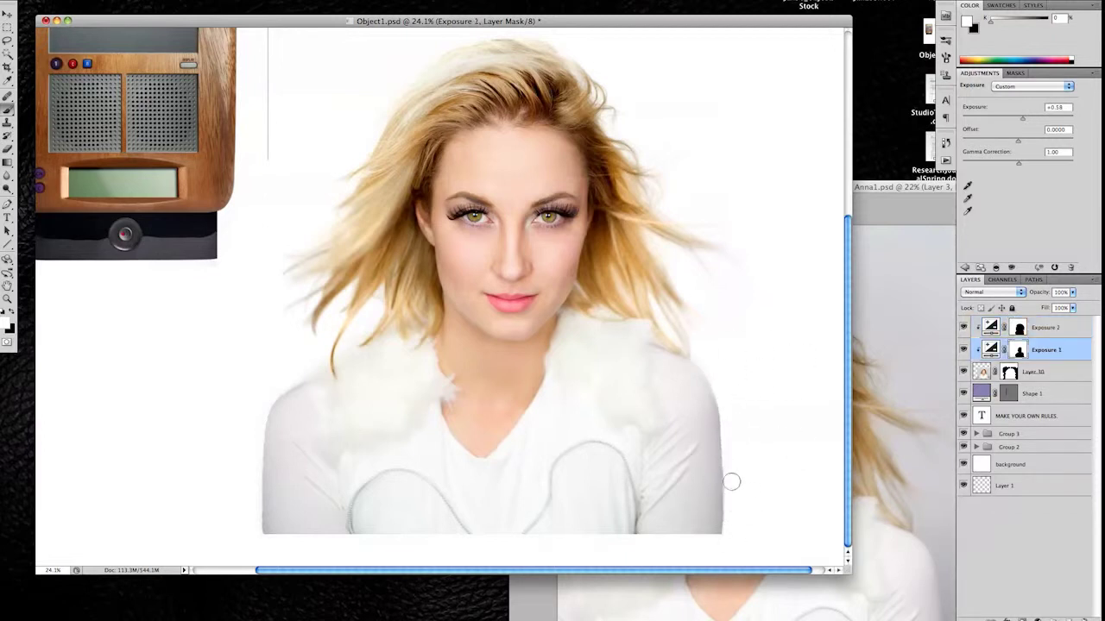
{"action": "left_click", "coordinate": [1010, 330]}
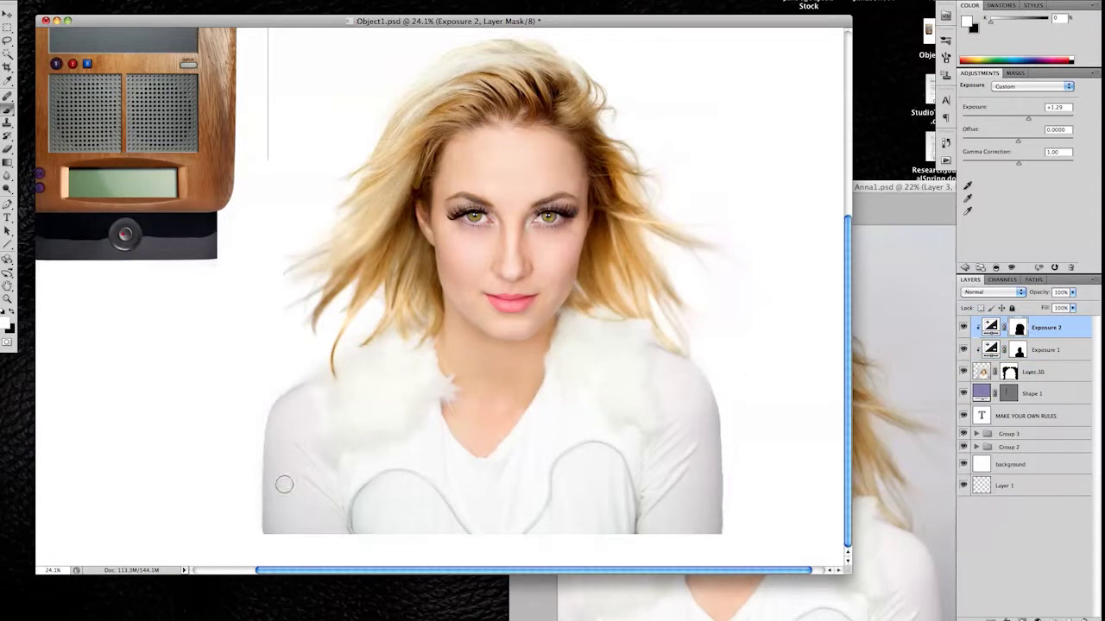
{"action": "key", "text": "alt+bracketleft"}
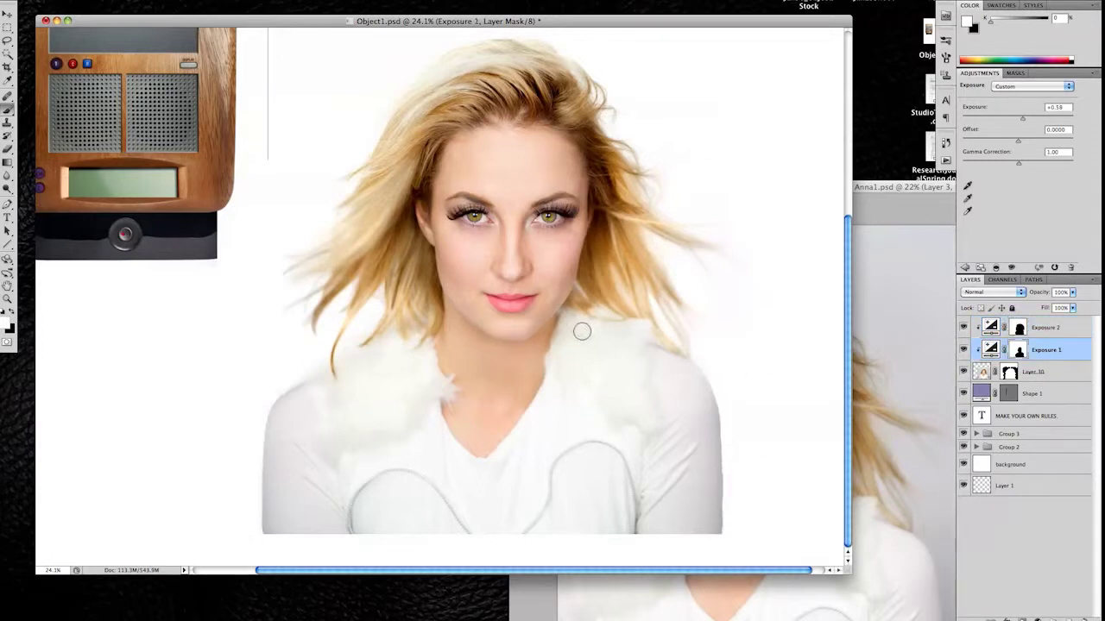
{"action": "left_click", "coordinate": [1044, 328], "text": "shift"}
Widen the canvas to 36 inches, anchored middle-left.
{"action": "left_click", "coordinate": [1033, 371], "text": "shift"}
{"action": "key", "text": "ctrl+0"}
{"action": "key", "text": "ctrl+alt+c"}
{"action": "left_click", "coordinate": [522, 316]}
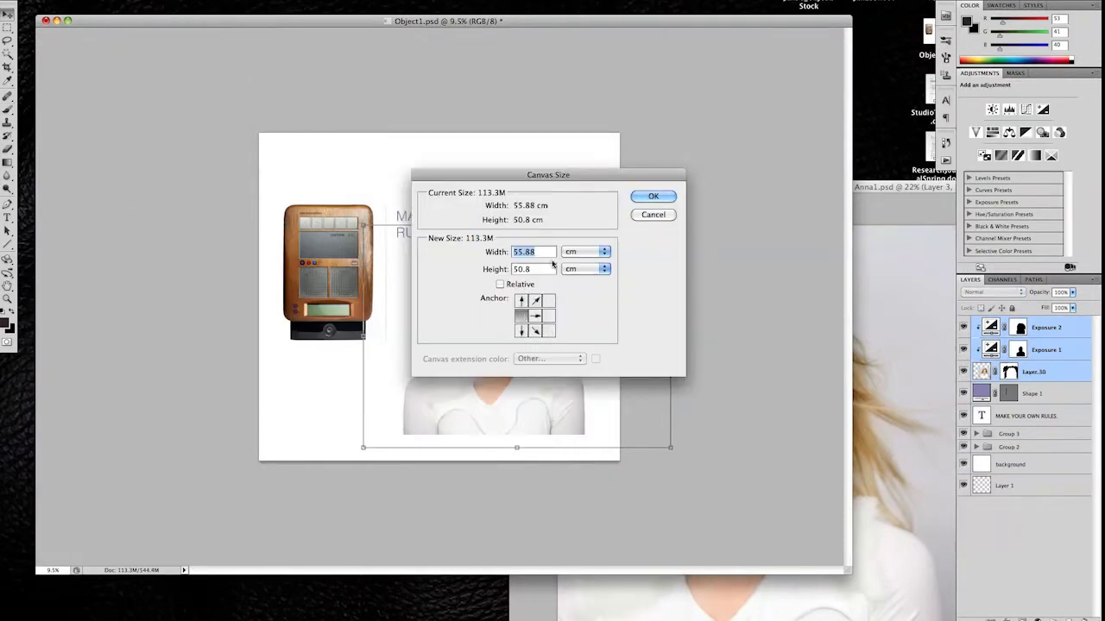
{"action": "left_click", "coordinate": [587, 251]}
{"action": "type", "text": "36"}
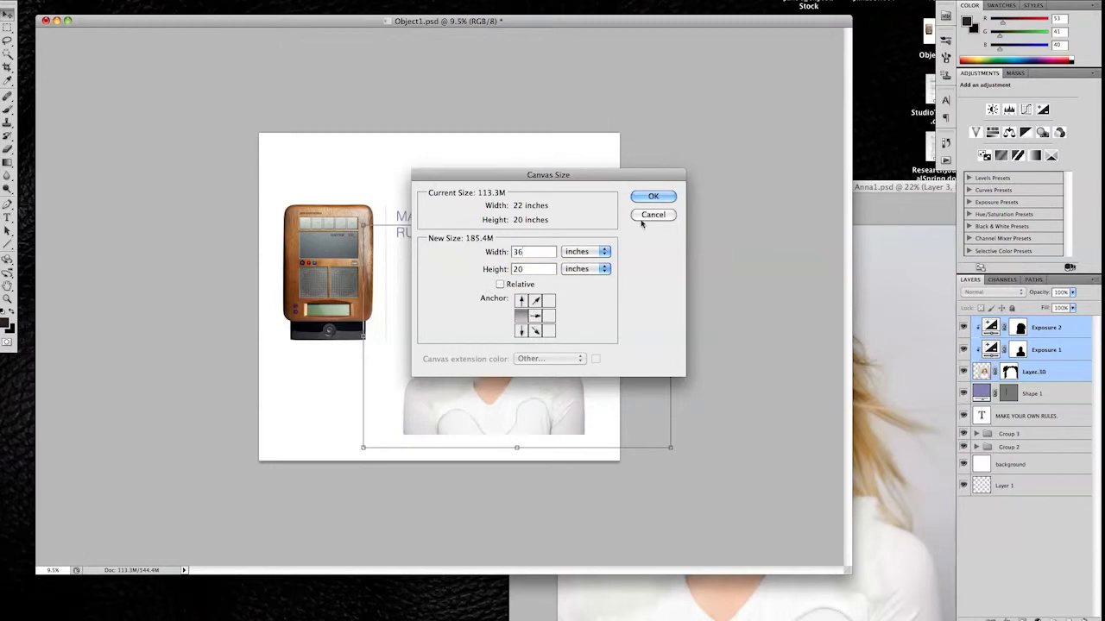
{"action": "left_click", "coordinate": [654, 196]}
Fill the widened background layer with white.
{"action": "left_click", "coordinate": [1010, 425]}
{"action": "left_click", "coordinate": [6, 323]}
{"action": "left_click", "coordinate": [483, 409]}
{"action": "left_click", "coordinate": [863, 406]}
{"action": "key", "text": "ctrl+BackSpace"}
{"action": "key", "text": "alt+BackSpace"}
Reposition the woman and move the radio and headline layers to the right.
{"action": "key", "text": "v"}
{"action": "mouse_move", "coordinate": [366, 403]}
{"action": "left_mouse_down"}
{"action": "mouse_move", "coordinate": [487, 309]}
{"action": "mouse_move", "coordinate": [362, 405]}
{"action": "left_mouse_up"}
{"action": "left_click", "coordinate": [1008, 411]}
{"action": "left_click", "coordinate": [1032, 367], "text": "shift"}
{"action": "mouse_move", "coordinate": [155, 267]}
{"action": "left_mouse_down"}
{"action": "mouse_move", "coordinate": [577, 282]}
{"action": "mouse_move", "coordinate": [465, 283]}
{"action": "left_mouse_up"}
{"action": "key", "text": "shift+Down"}
{"action": "key", "text": "shift+Down"}
{"action": "key", "text": "shift+Down"}
{"action": "key", "text": "shift+Down"}
{"action": "key", "text": "shift+Down"}
{"action": "key", "text": "shift+Down"}
{"action": "key", "text": "shift+Down"}
{"action": "key", "text": "shift+Down"}
{"action": "key", "text": "shift+Down"}
{"action": "key", "text": "shift+Down"}
{"action": "key", "text": "shift+Down"}
{"action": "key", "text": "shift+Down"}
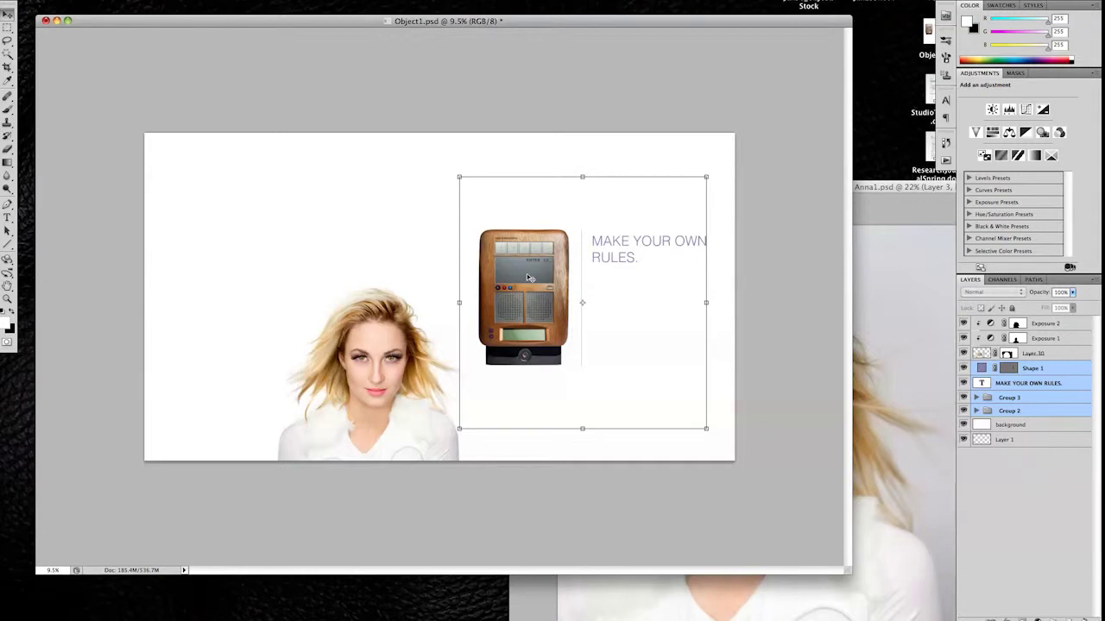
Move the radio and headline left and crop the document to a wide banner strip.
{"action": "left_click_drag", "start_coordinate": [529, 277], "coordinate": [234, 323]}
{"action": "left_click", "coordinate": [1045, 324]}
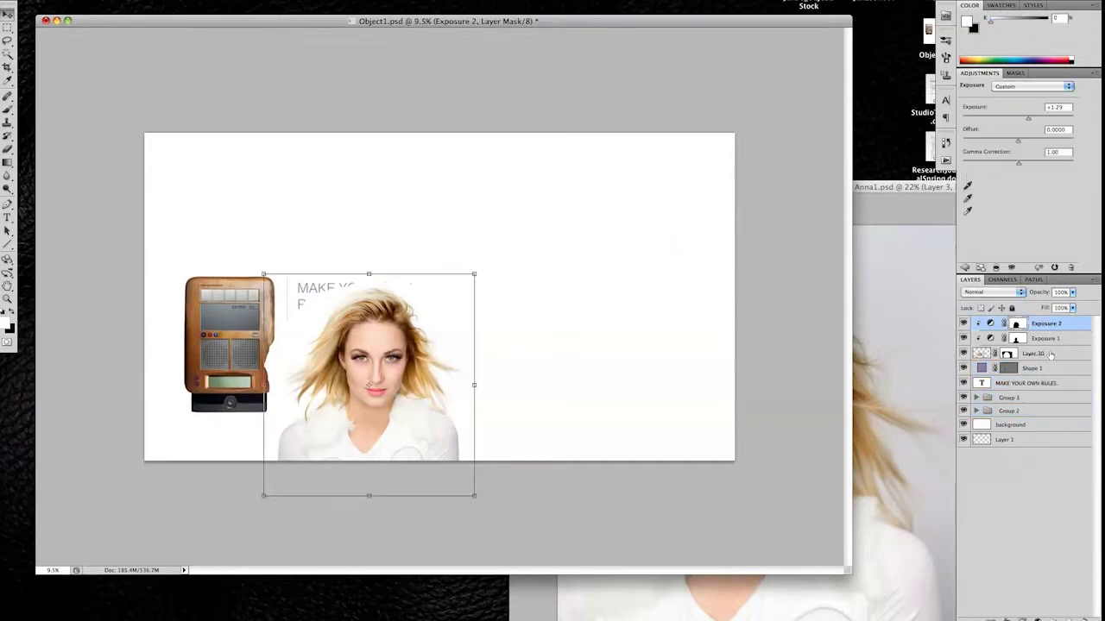
{"action": "left_click_drag", "start_coordinate": [144, 224], "coordinate": [662, 441]}
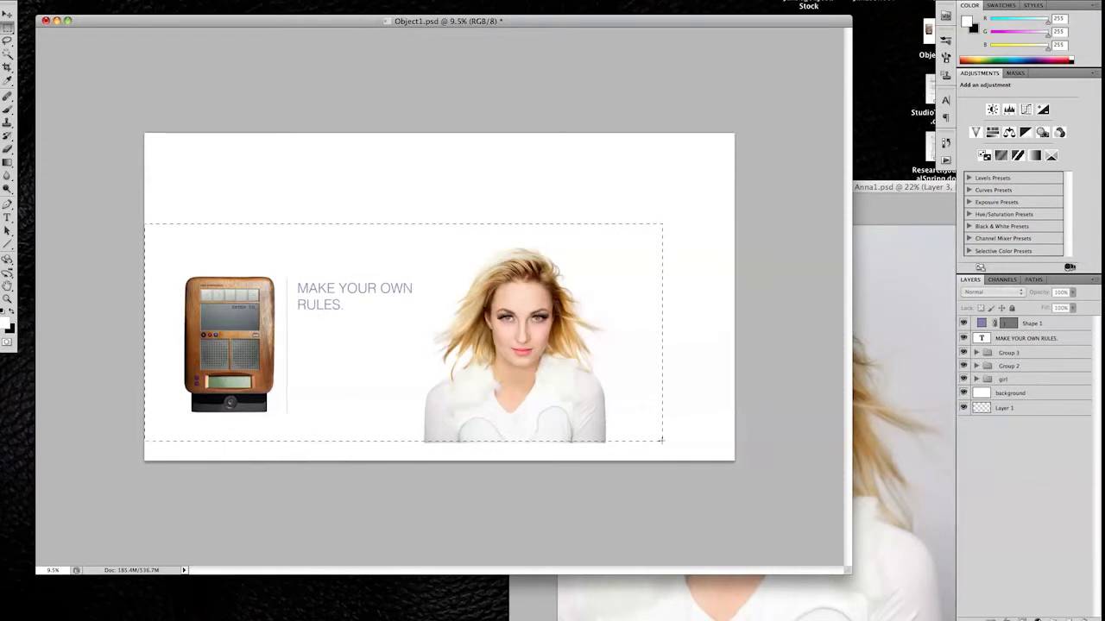
{"action": "left_click", "coordinate": [164, 172]}
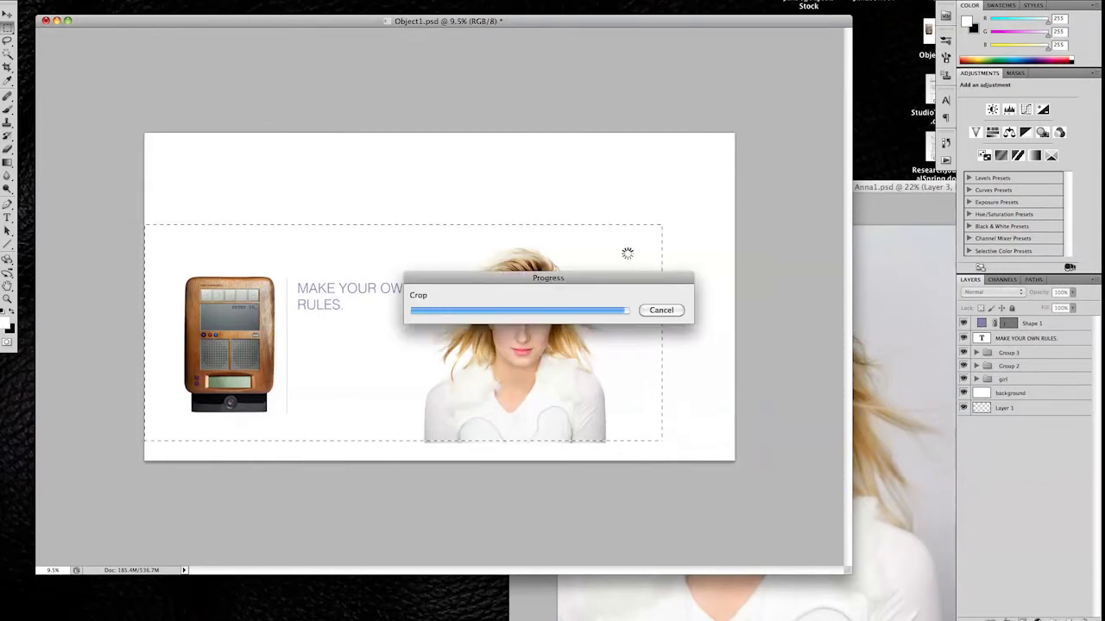
Paint a test blue flame stroke in Flame Painter.
{"action": "scroll", "coordinate": [414, 298], "scroll_direction": "up", "scroll_amount": 5}
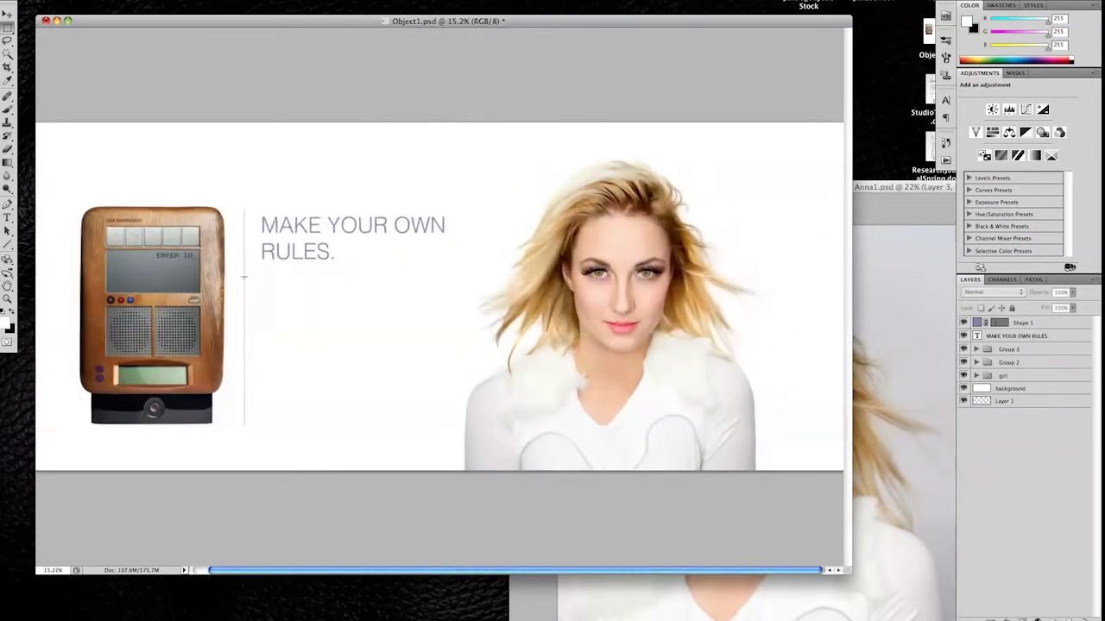
{"action": "scroll", "coordinate": [454, 324], "scroll_direction": "down", "scroll_amount": 2}
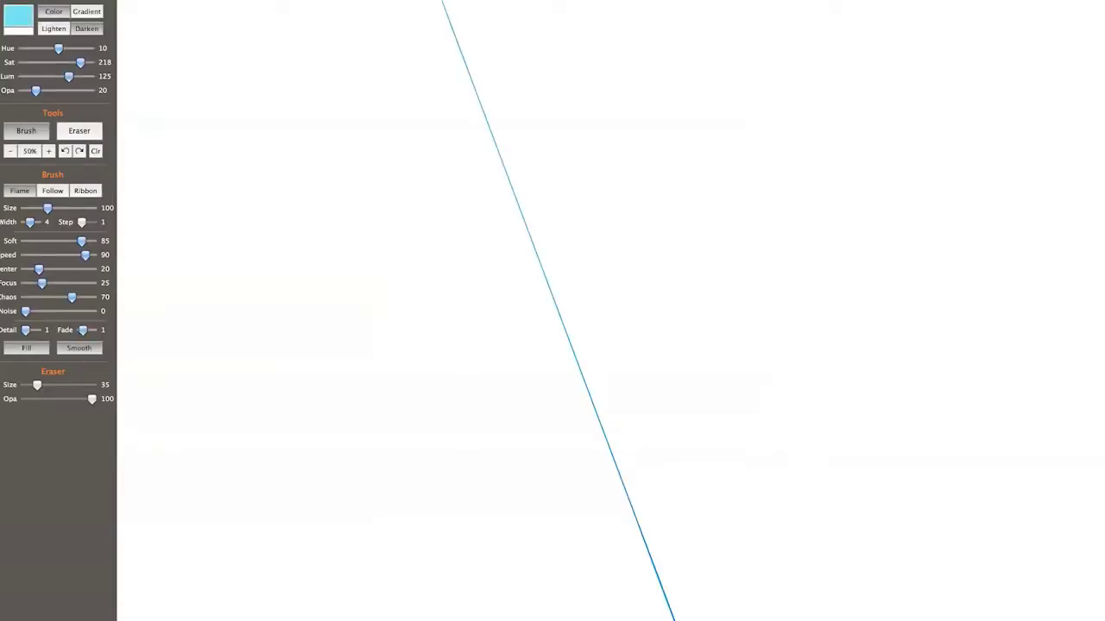
{"action": "mouse_move", "coordinate": [678, 85]}
{"action": "left_mouse_down"}
{"action": "mouse_move", "coordinate": [572, 207]}
{"action": "mouse_move", "coordinate": [740, 230]}
{"action": "left_mouse_up"}
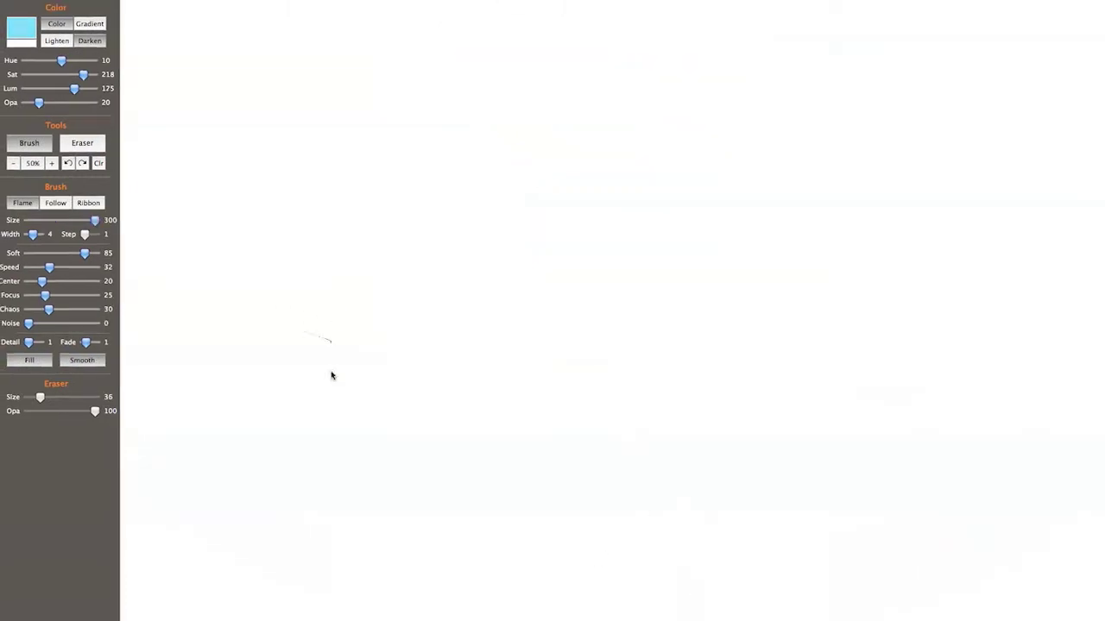
Paint blue flame sweeps, then blue ribbon strokes across the lower canvas.
{"action": "mouse_move", "coordinate": [1050, 347]}
{"action": "left_mouse_down"}
{"action": "mouse_move", "coordinate": [998, 444]}
{"action": "mouse_move", "coordinate": [867, 480]}
{"action": "left_mouse_up"}
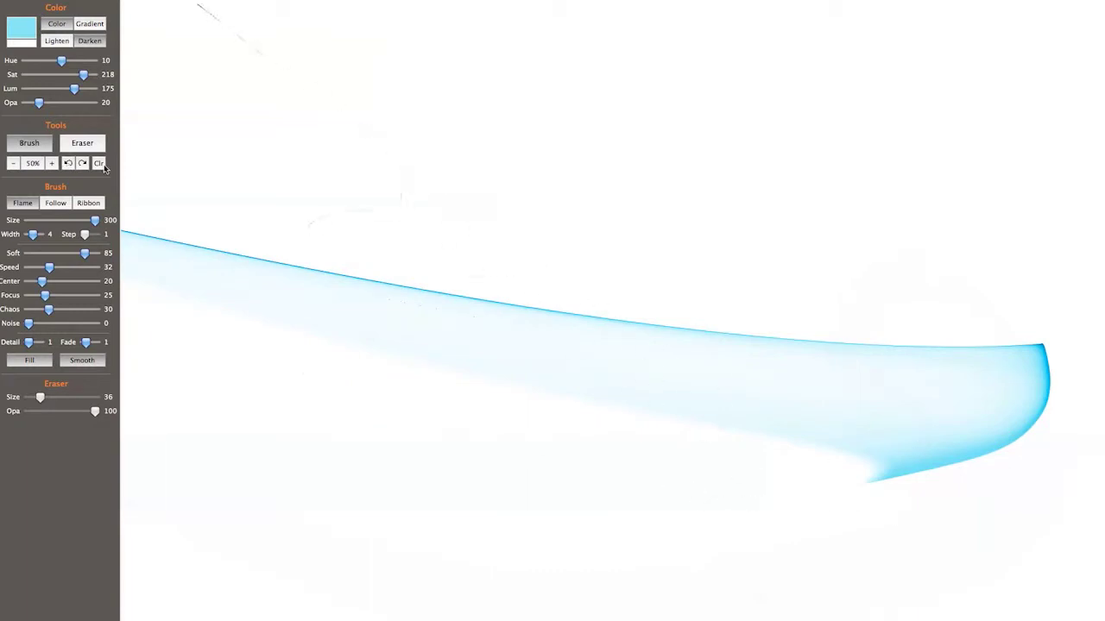
{"action": "left_click_drag", "start_coordinate": [269, 55], "coordinate": [954, 289]}
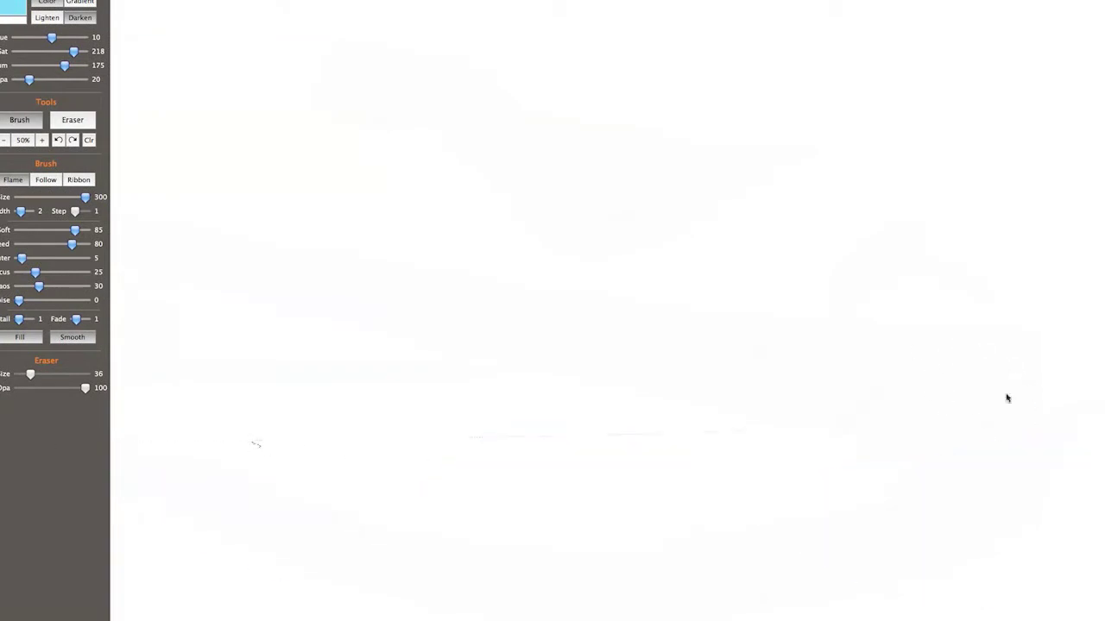
{"action": "left_click_drag", "start_coordinate": [1025, 380], "coordinate": [816, 308]}
{"action": "left_click_drag", "start_coordinate": [1036, 414], "coordinate": [461, 501]}
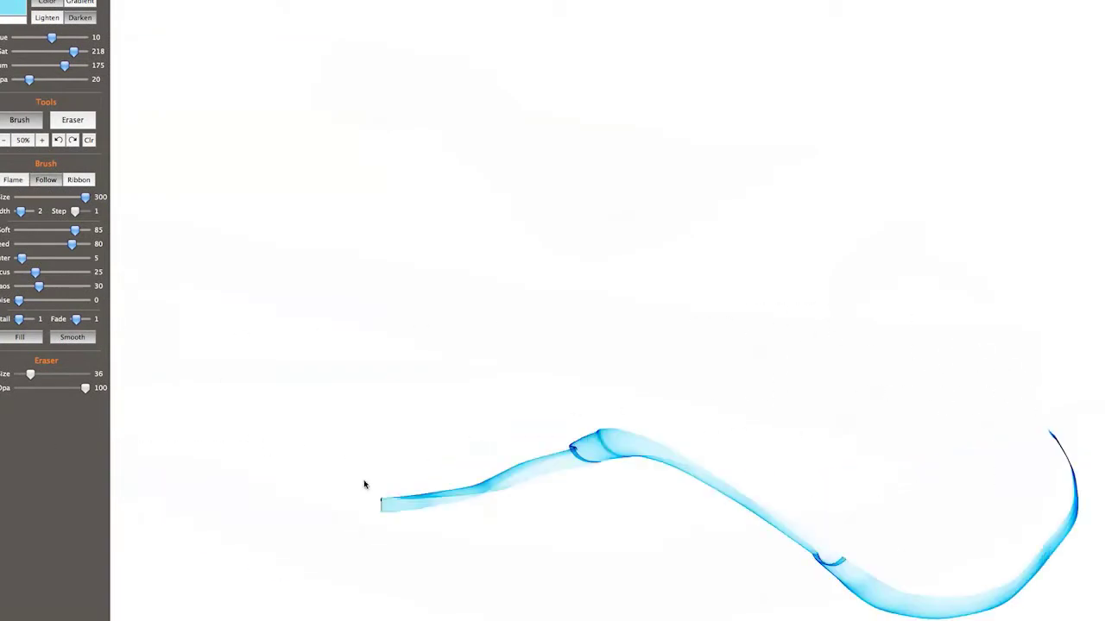
{"action": "mouse_move", "coordinate": [1022, 501]}
{"action": "left_mouse_down"}
{"action": "mouse_move", "coordinate": [419, 555]}
{"action": "mouse_move", "coordinate": [419, 267]}
{"action": "left_mouse_up"}
{"action": "mouse_move", "coordinate": [998, 382]}
{"action": "left_mouse_down"}
{"action": "mouse_move", "coordinate": [350, 498]}
{"action": "mouse_move", "coordinate": [290, 459]}
{"action": "left_mouse_up"}
{"action": "mouse_move", "coordinate": [988, 406]}
{"action": "left_mouse_down"}
{"action": "mouse_move", "coordinate": [398, 239]}
{"action": "mouse_move", "coordinate": [849, 315]}
{"action": "left_mouse_up"}
Raise brush Speed to 96 and paint blue ribbon strands across the canvas.
{"action": "left_click_drag", "start_coordinate": [72, 243], "coordinate": [83, 243]}
{"action": "left_click_drag", "start_coordinate": [942, 356], "coordinate": [457, 440]}
{"action": "mouse_move", "coordinate": [160, 377]}
{"action": "left_mouse_down"}
{"action": "mouse_move", "coordinate": [1006, 430]}
{"action": "mouse_move", "coordinate": [503, 471]}
{"action": "left_mouse_up"}
{"action": "mouse_move", "coordinate": [923, 311]}
{"action": "left_mouse_down"}
{"action": "mouse_move", "coordinate": [977, 335]}
{"action": "mouse_move", "coordinate": [304, 285]}
{"action": "left_mouse_up"}
{"action": "mouse_move", "coordinate": [1019, 293]}
{"action": "left_mouse_down"}
{"action": "mouse_move", "coordinate": [996, 435]}
{"action": "mouse_move", "coordinate": [474, 365]}
{"action": "mouse_move", "coordinate": [629, 391]}
{"action": "left_mouse_up"}
{"action": "mouse_move", "coordinate": [883, 256]}
{"action": "left_mouse_down"}
{"action": "mouse_move", "coordinate": [876, 508]}
{"action": "mouse_move", "coordinate": [427, 516]}
{"action": "left_mouse_up"}
{"action": "mouse_move", "coordinate": [1100, 515]}
{"action": "left_mouse_down"}
{"action": "mouse_move", "coordinate": [1040, 573]}
{"action": "mouse_move", "coordinate": [910, 454]}
{"action": "mouse_move", "coordinate": [488, 351]}
{"action": "mouse_move", "coordinate": [713, 558]}
{"action": "mouse_move", "coordinate": [624, 368]}
{"action": "mouse_move", "coordinate": [619, 592]}
{"action": "left_mouse_up"}
{"action": "mouse_move", "coordinate": [984, 244]}
{"action": "left_mouse_down"}
{"action": "mouse_move", "coordinate": [912, 592]}
{"action": "mouse_move", "coordinate": [565, 113]}
{"action": "mouse_move", "coordinate": [475, 422]}
{"action": "mouse_move", "coordinate": [626, 464]}
{"action": "left_mouse_up"}
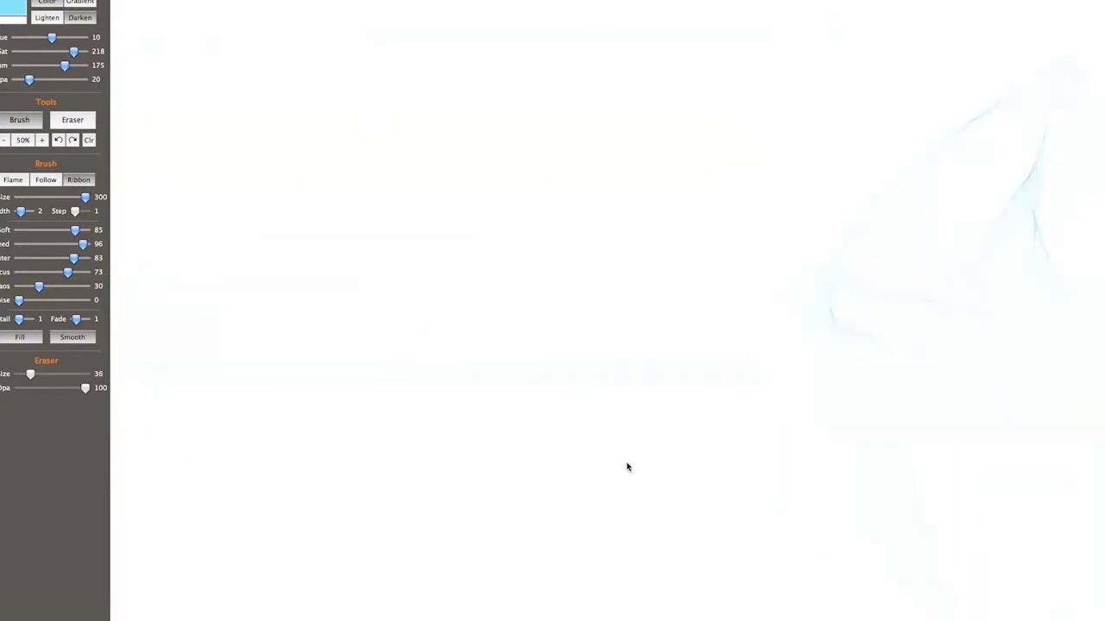
{"action": "left_click_drag", "start_coordinate": [938, 309], "coordinate": [227, 253]}
{"action": "mouse_move", "coordinate": [336, 46]}
{"action": "left_mouse_down"}
{"action": "mouse_move", "coordinate": [262, 92]}
{"action": "mouse_move", "coordinate": [375, 503]}
{"action": "mouse_move", "coordinate": [987, 495]}
{"action": "mouse_move", "coordinate": [837, 356]}
{"action": "left_mouse_up"}
Lower Focus to 19, paint looping ribbons, and save as flameArtwork2.png.
{"action": "left_click_drag", "start_coordinate": [67, 272], "coordinate": [32, 272]}
{"action": "left_click_drag", "start_coordinate": [301, 115], "coordinate": [703, 507]}
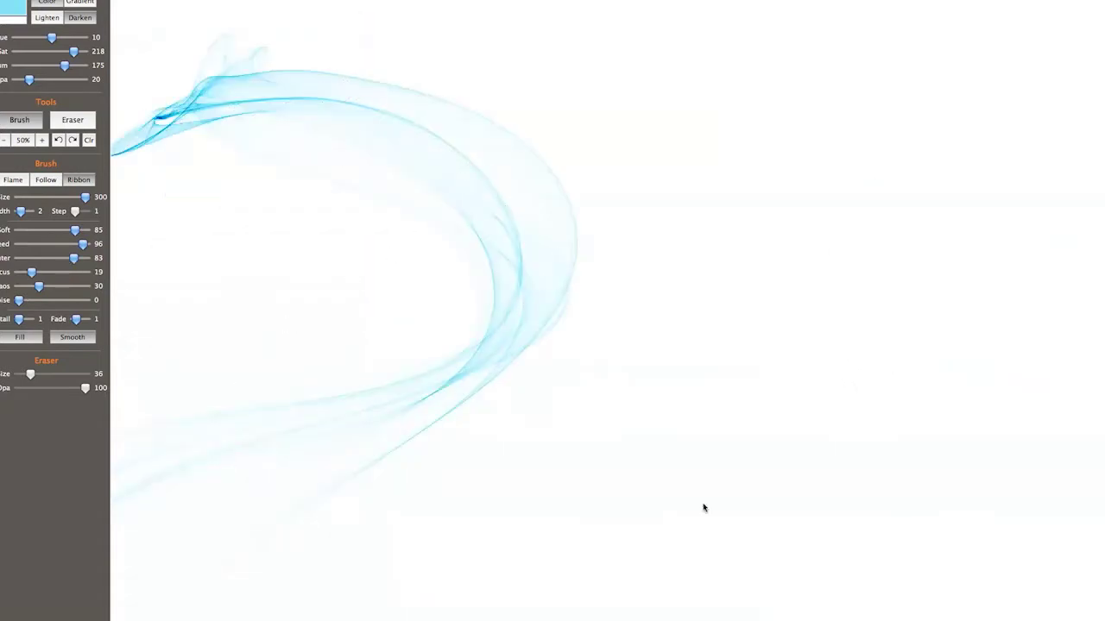
{"action": "mouse_move", "coordinate": [349, 163]}
{"action": "left_mouse_down"}
{"action": "mouse_move", "coordinate": [239, 116]}
{"action": "mouse_move", "coordinate": [357, 515]}
{"action": "mouse_move", "coordinate": [1061, 444]}
{"action": "left_mouse_up"}
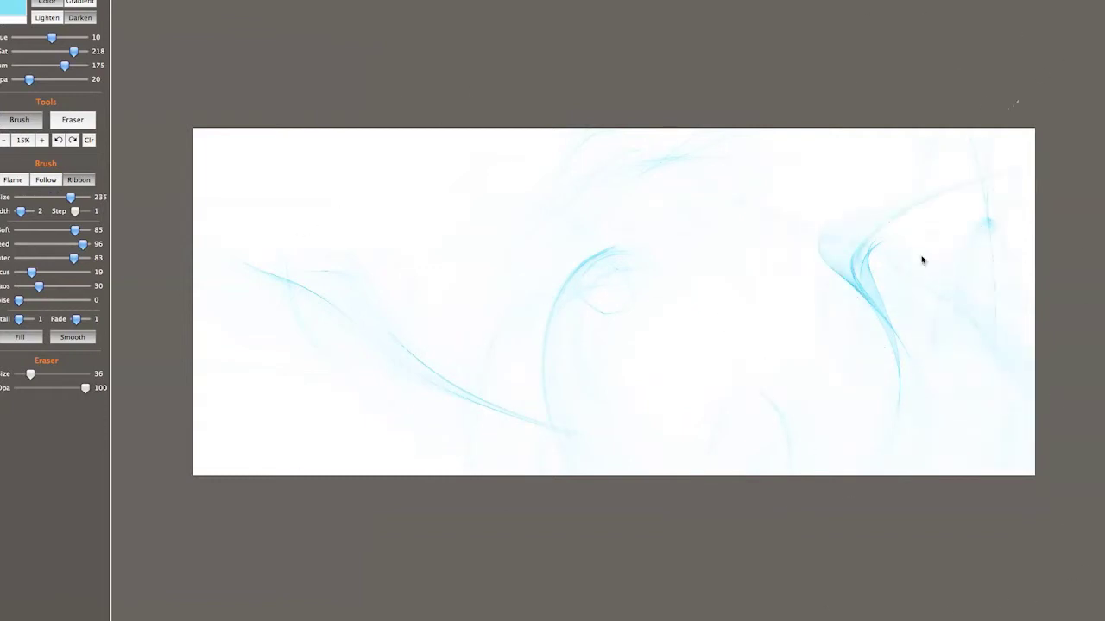
{"action": "key", "text": "ctrl+s"}
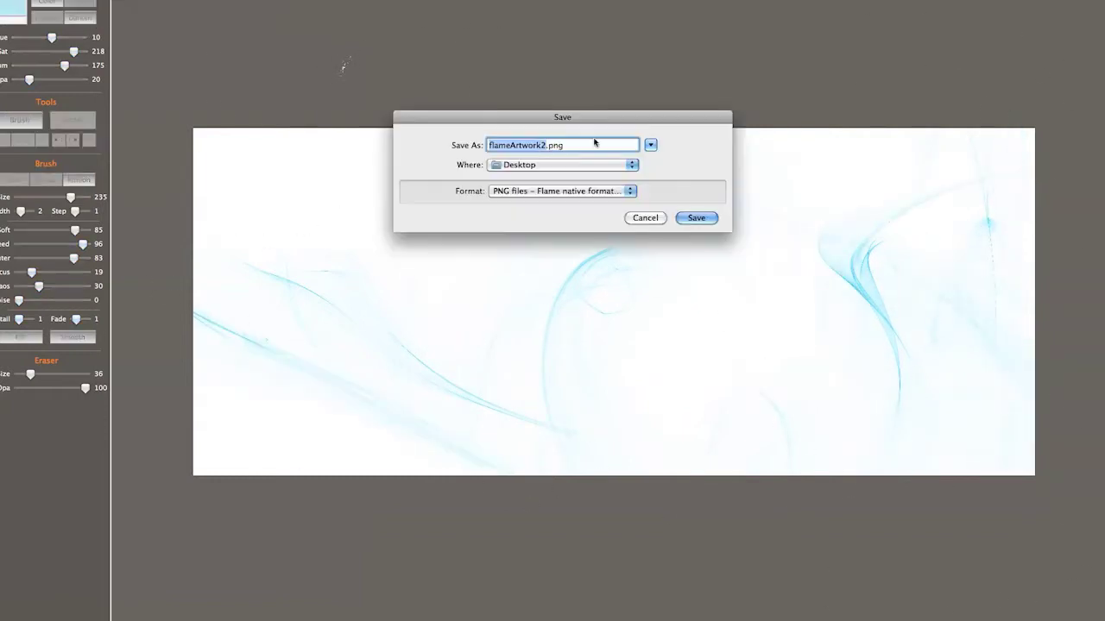
{"action": "left_click", "coordinate": [696, 217]}
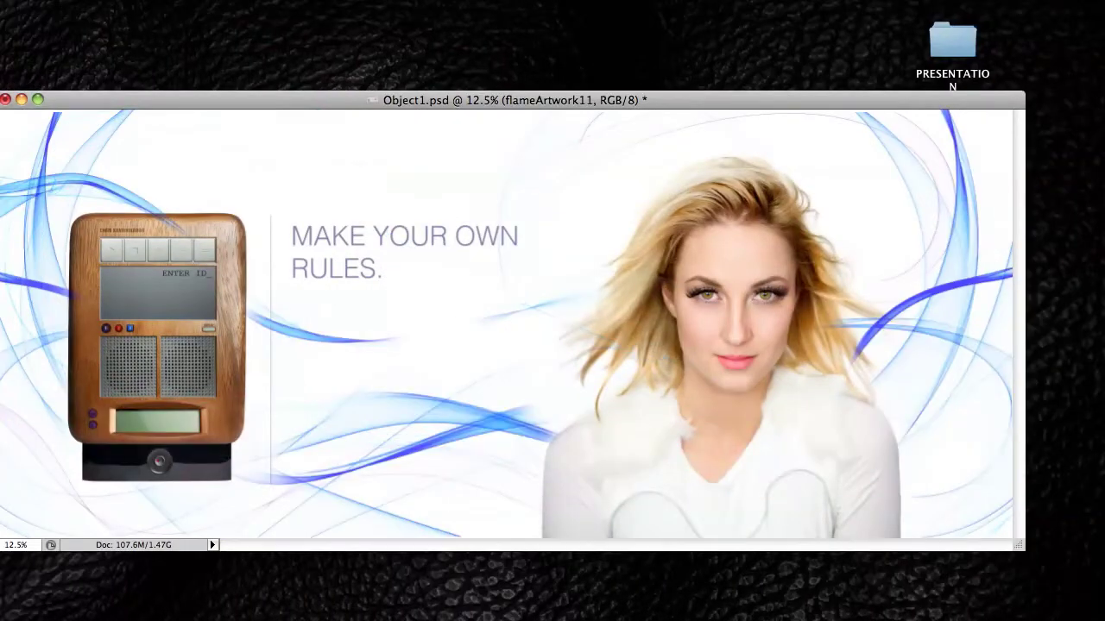
Duplicate the flameArtwork11 blue ribbon layer.
{"action": "key", "text": "alt+bracketleft"}
{"action": "key", "text": "super+backslash"}
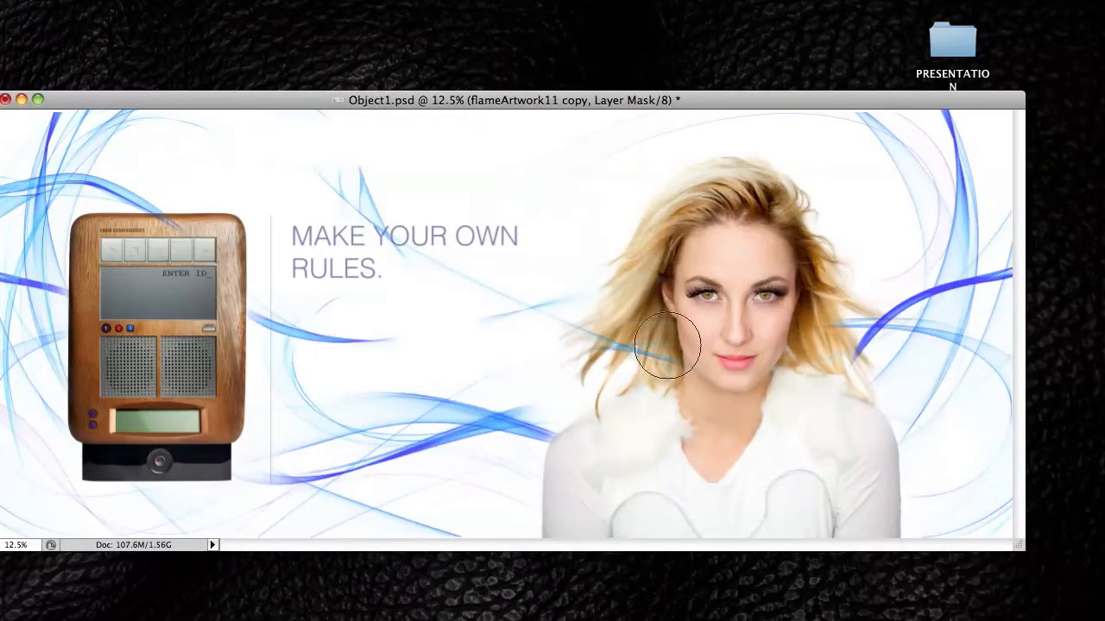
{"action": "key", "text": "super+j"}
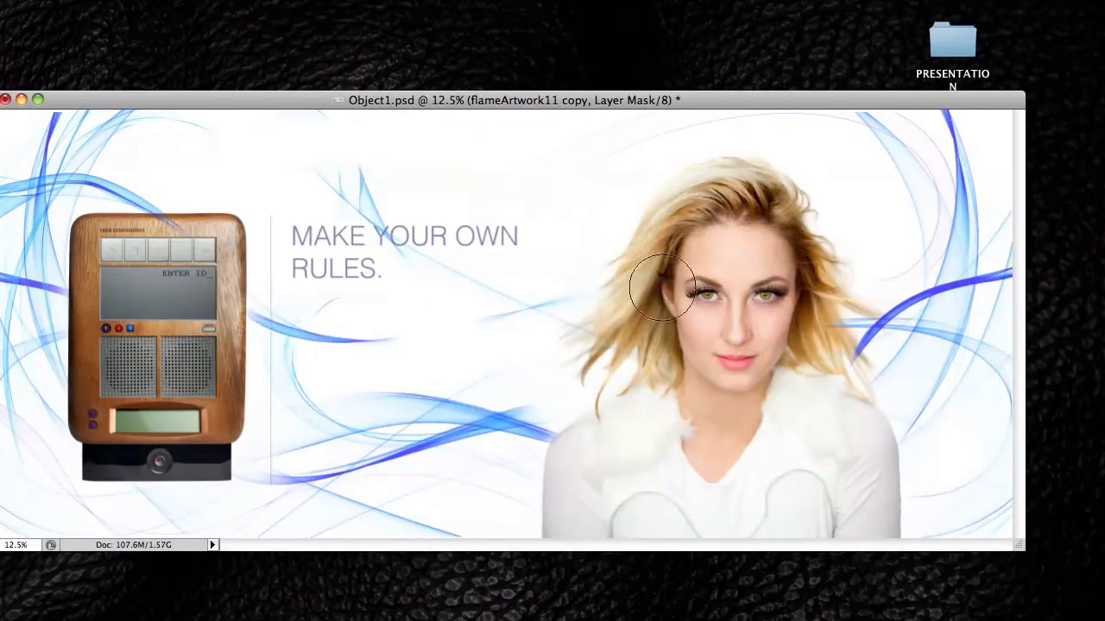
{"action": "key", "text": "super+e"}
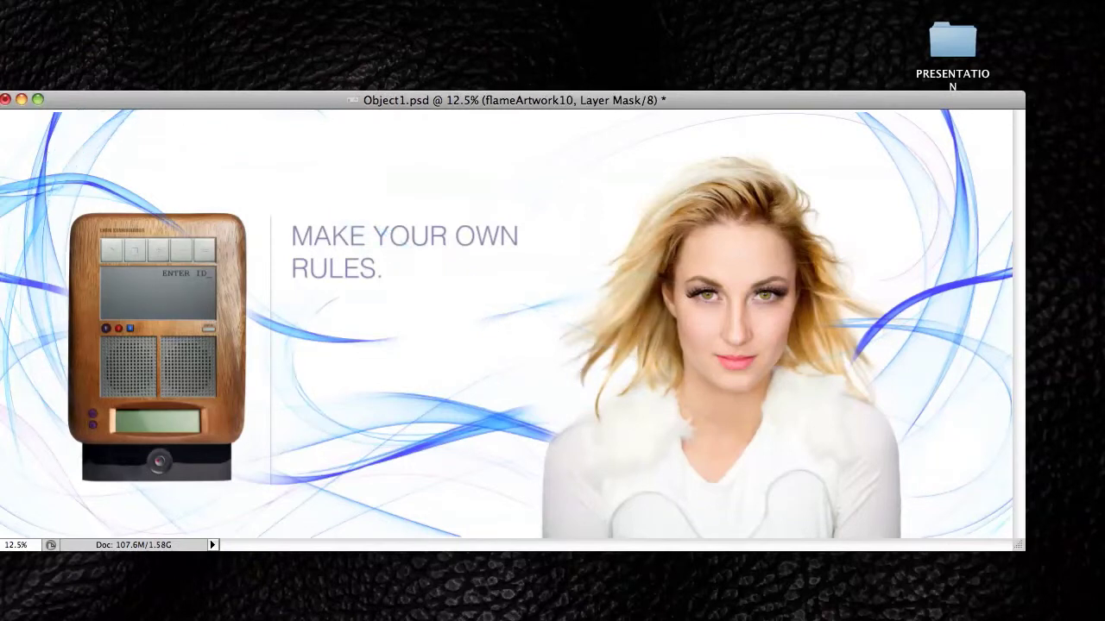
Target the flameArtwork9 layer mask and start transforming its ribbons.
{"action": "key", "text": "alt+bracketleft"}
{"action": "key", "text": "super+backslash"}
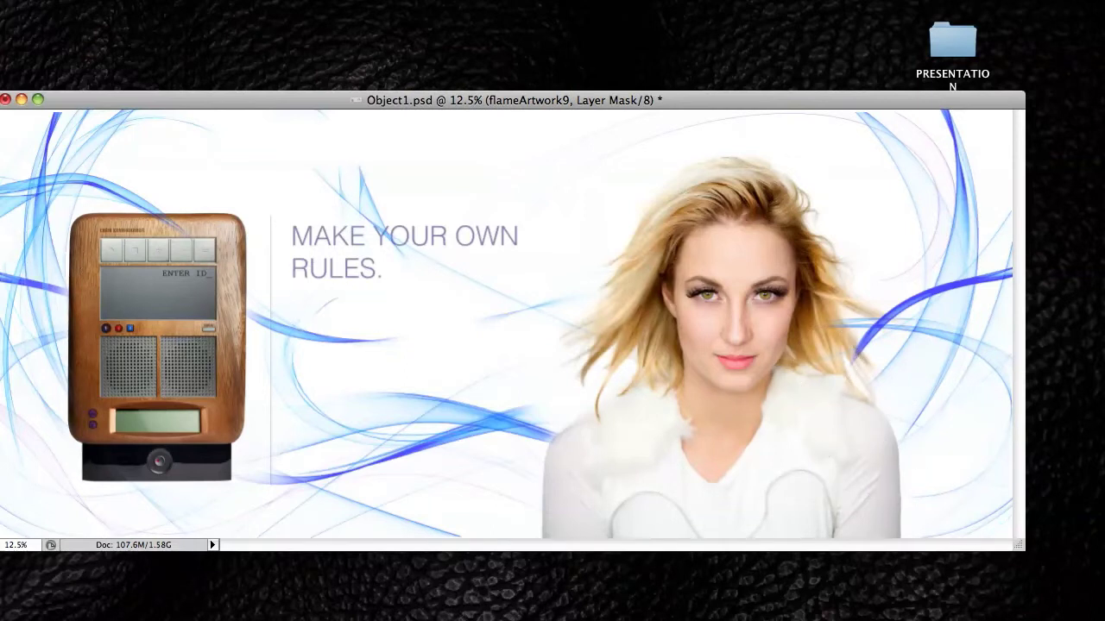
{"action": "key", "text": "ctrl+t"}
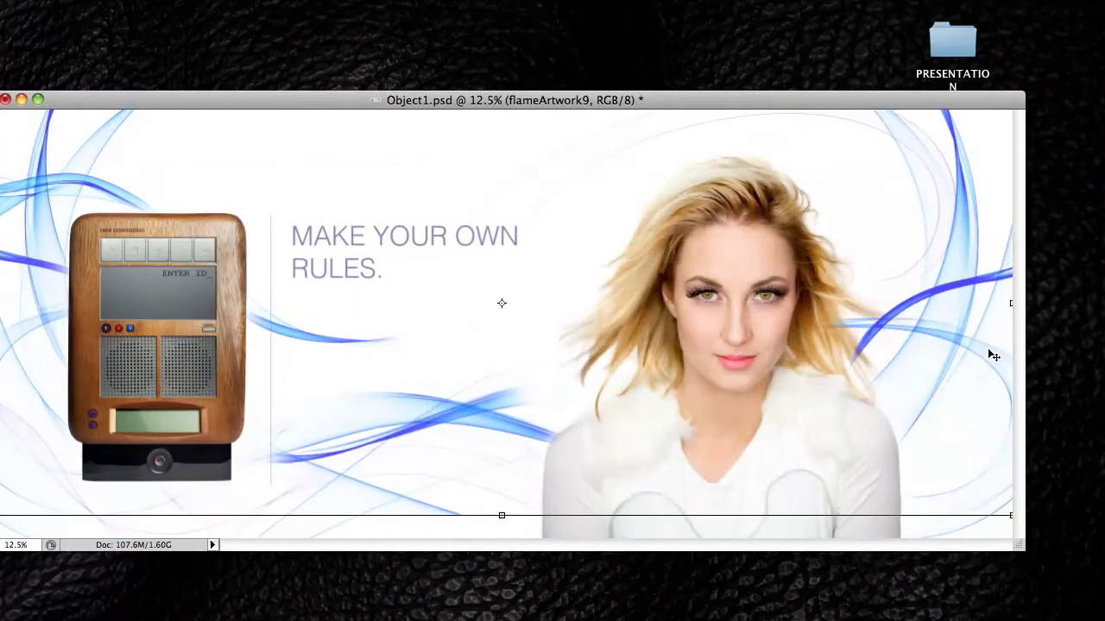
Paint the Group 4 mask to reveal more of the swoosh, then view the banner full screen.
{"action": "key", "text": "Return"}
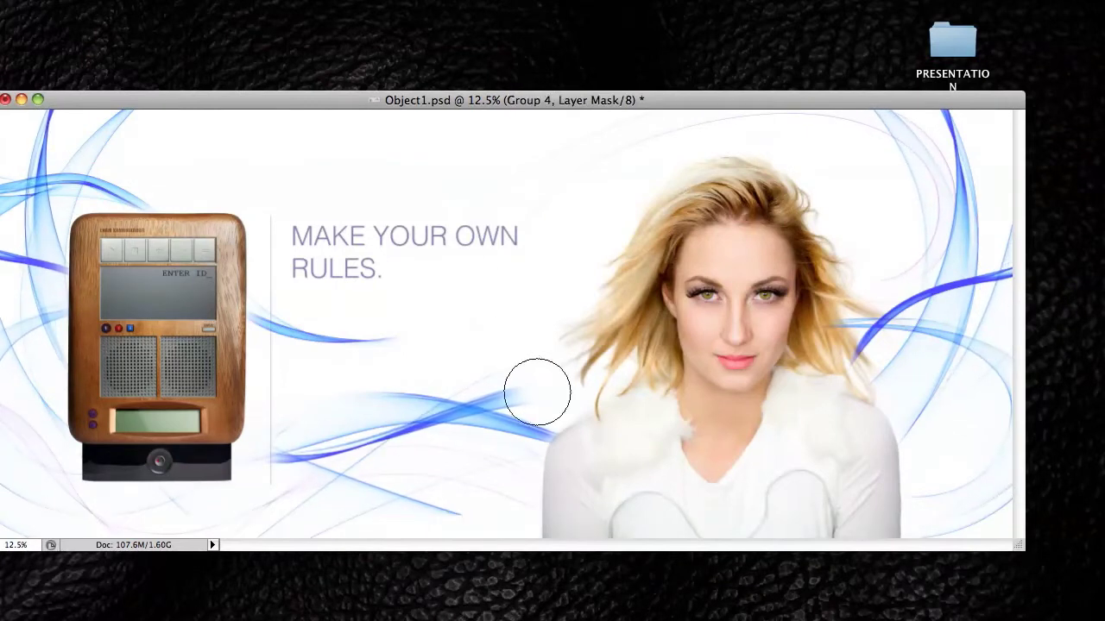
{"action": "left_click_drag", "start_coordinate": [536, 393], "coordinate": [596, 375]}
{"action": "left_click_drag", "start_coordinate": [246, 454], "coordinate": [271, 451]}
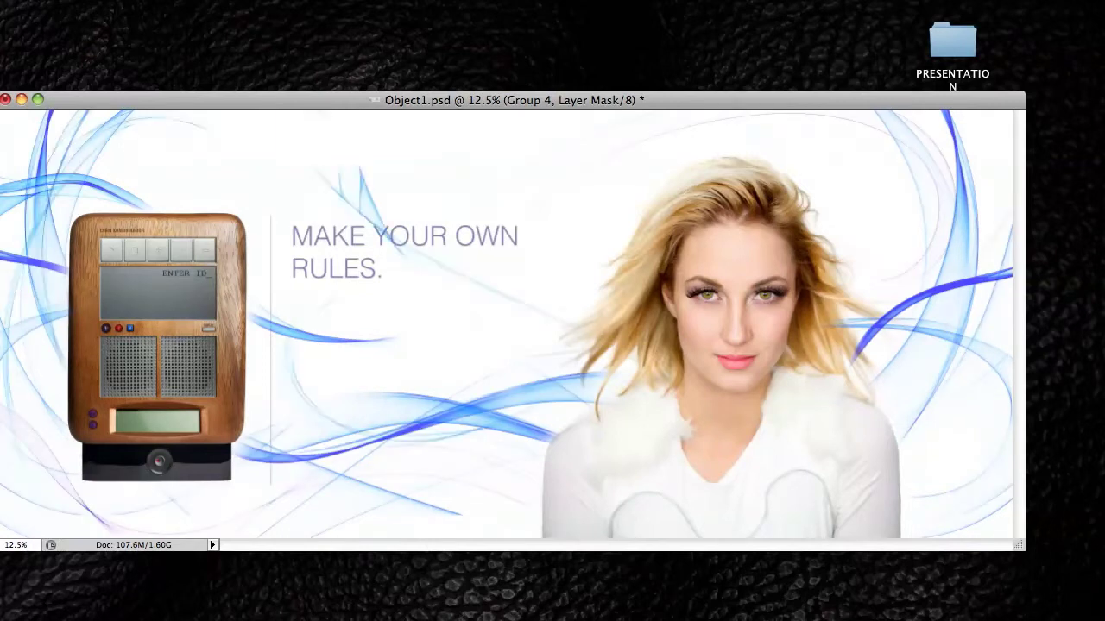
{"action": "key", "text": "alt+bracketleft"}
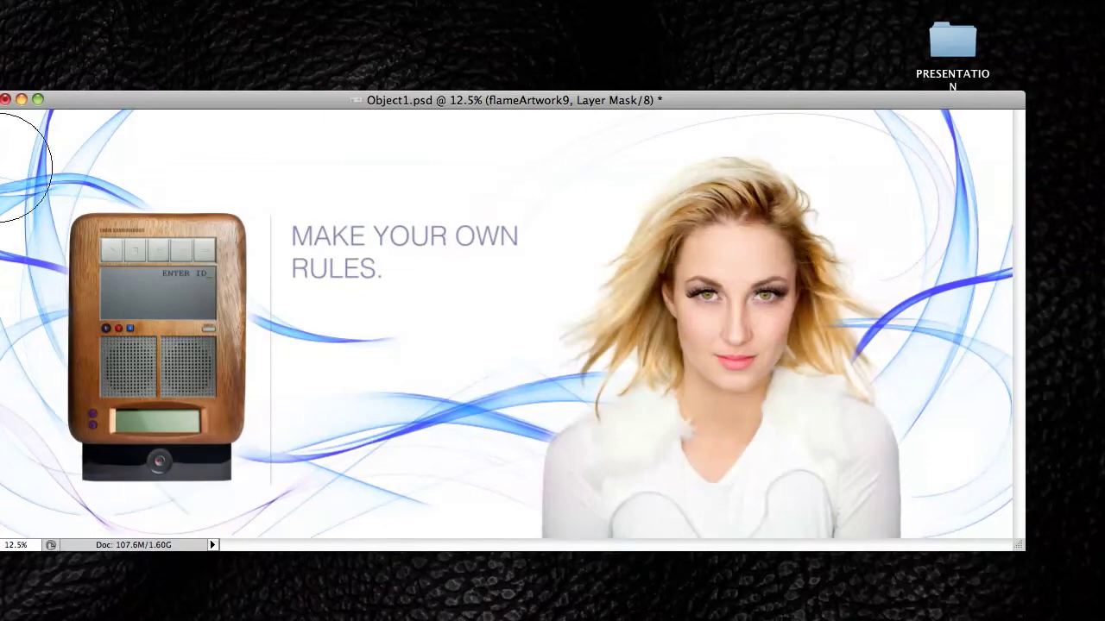
{"action": "key", "text": "f"}
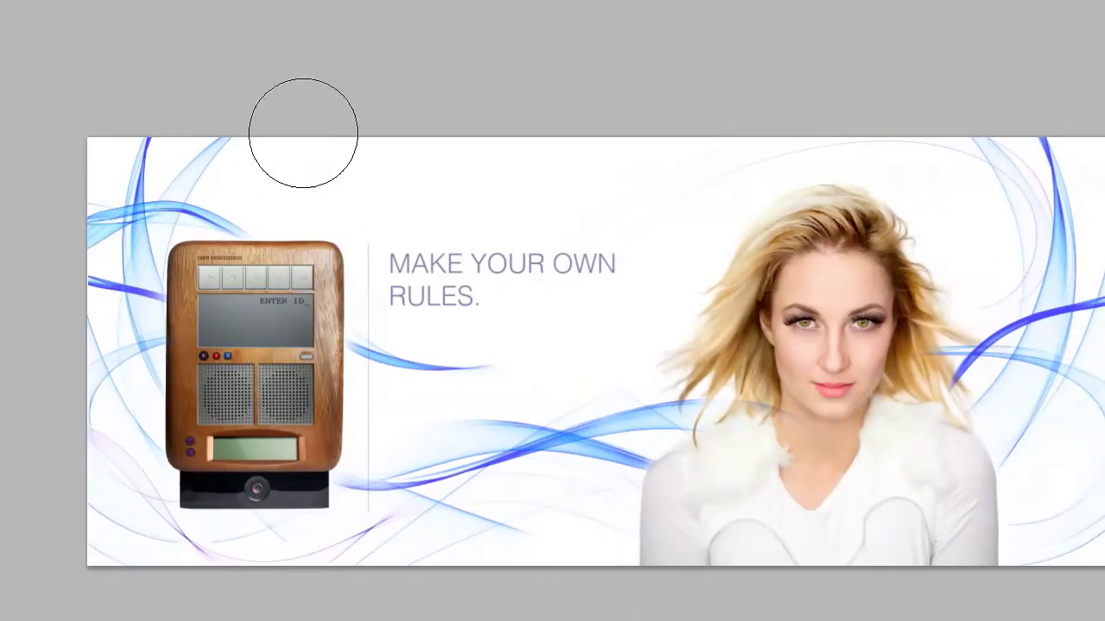